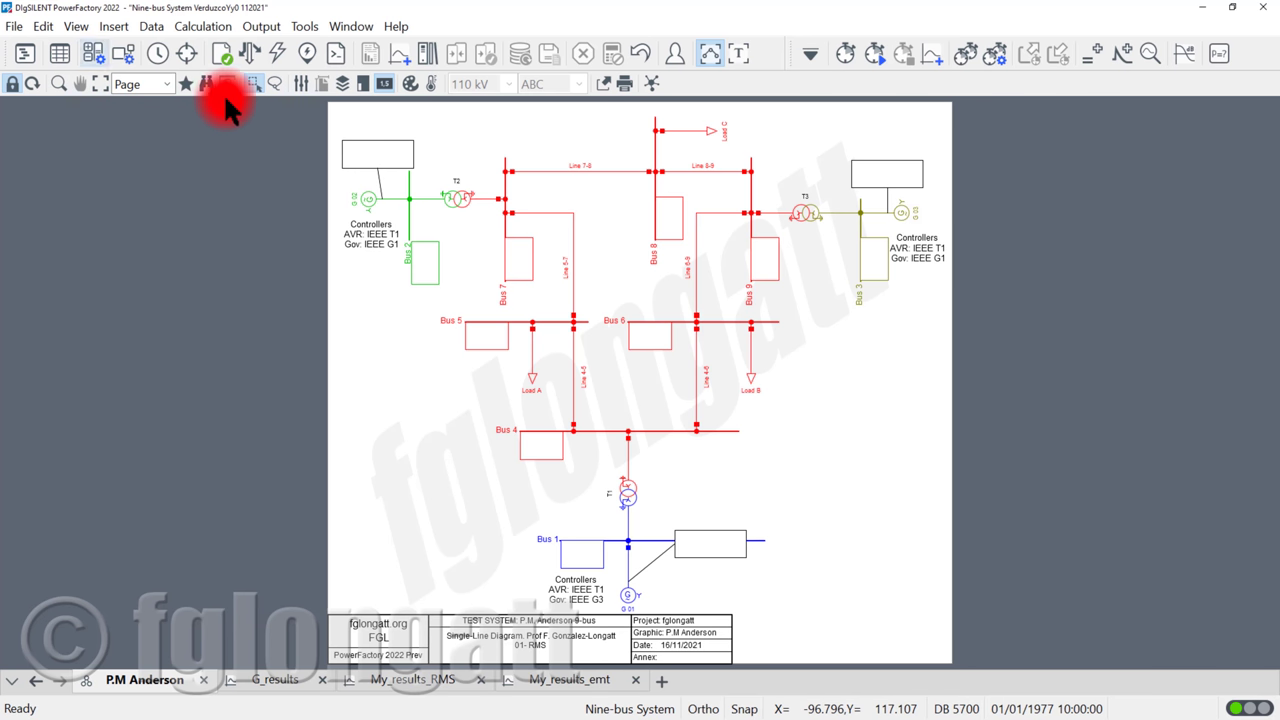
# Run a balanced, positive-sequence AC load flow on the nine-bus system
pyautogui.click(257, 51)
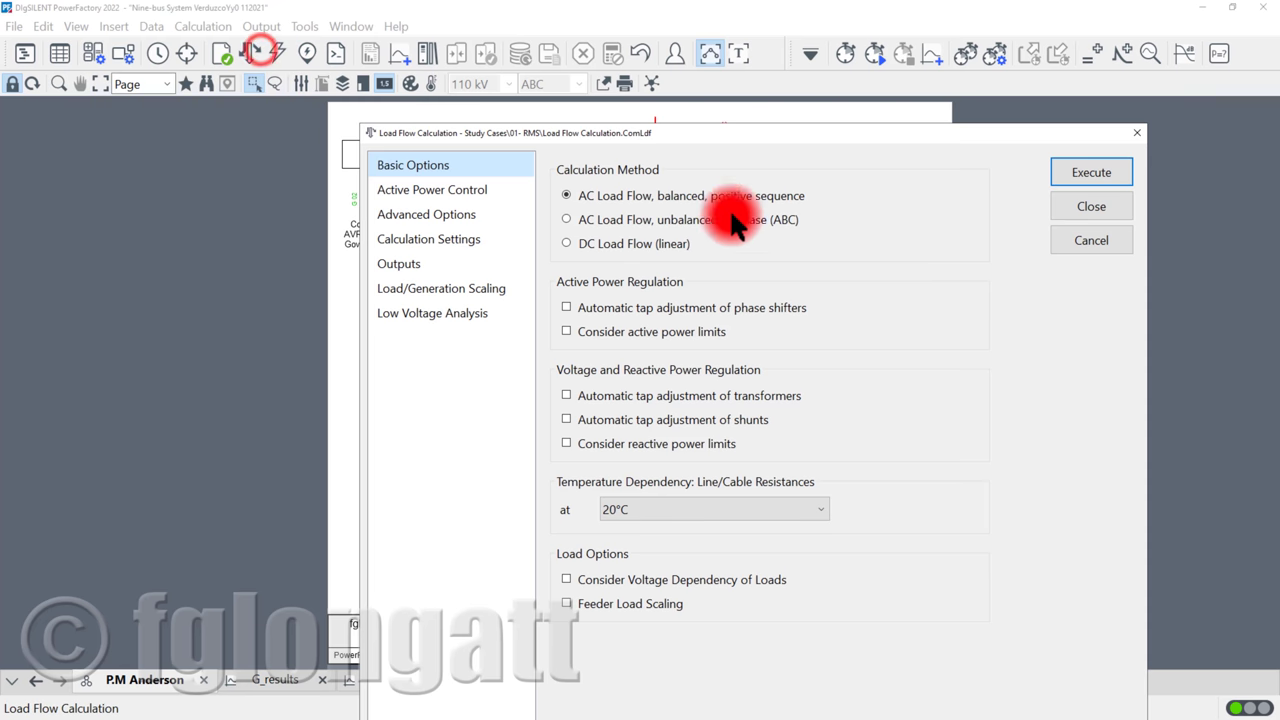
pyautogui.click(1098, 168)
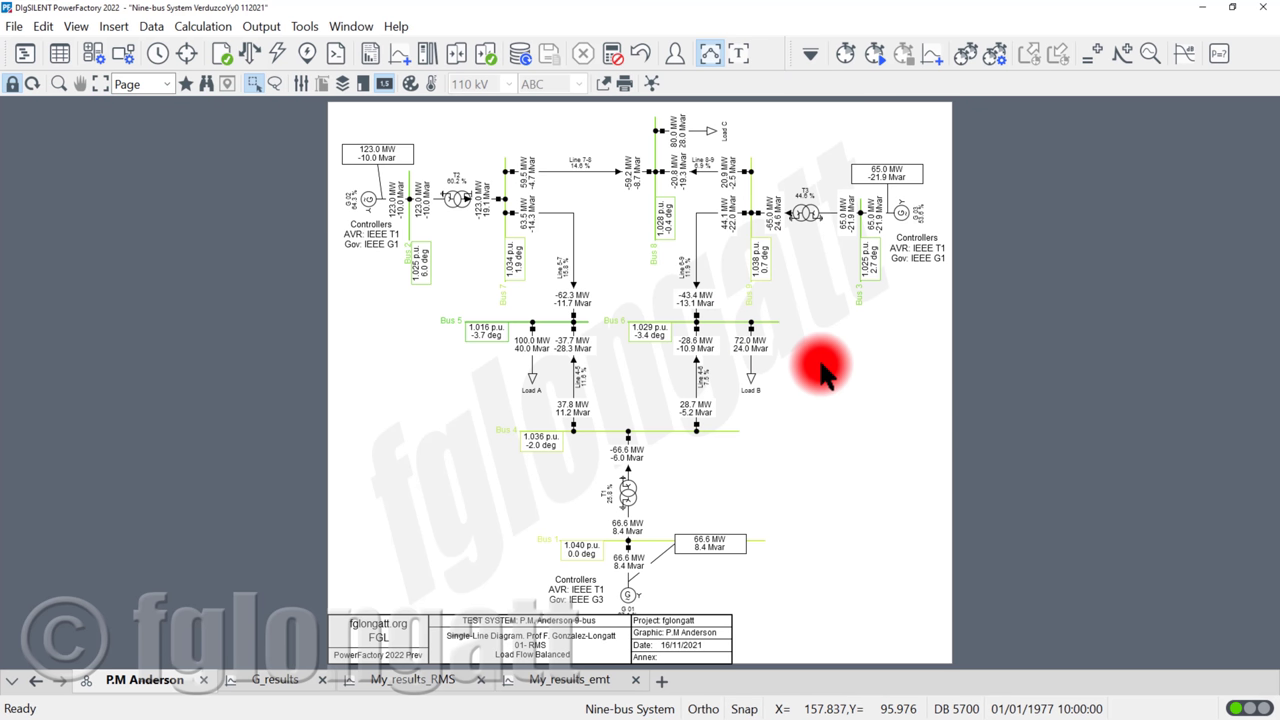
# Review the basic data and RMS simulation parameters of the synchronous machine type assigned to generator G 01
pyautogui.doubleClick(626, 595)
pyautogui.moveTo(650, 140); pyautogui.dragTo(583, 80)
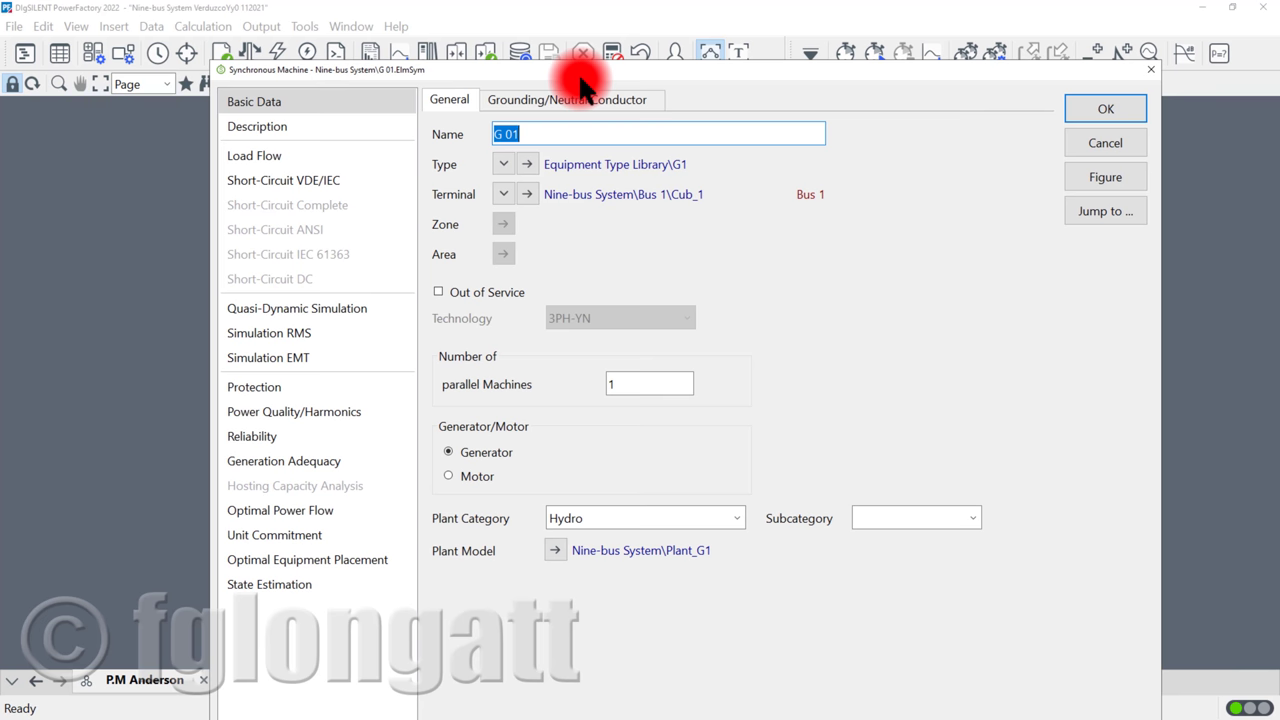
pyautogui.click(527, 164)
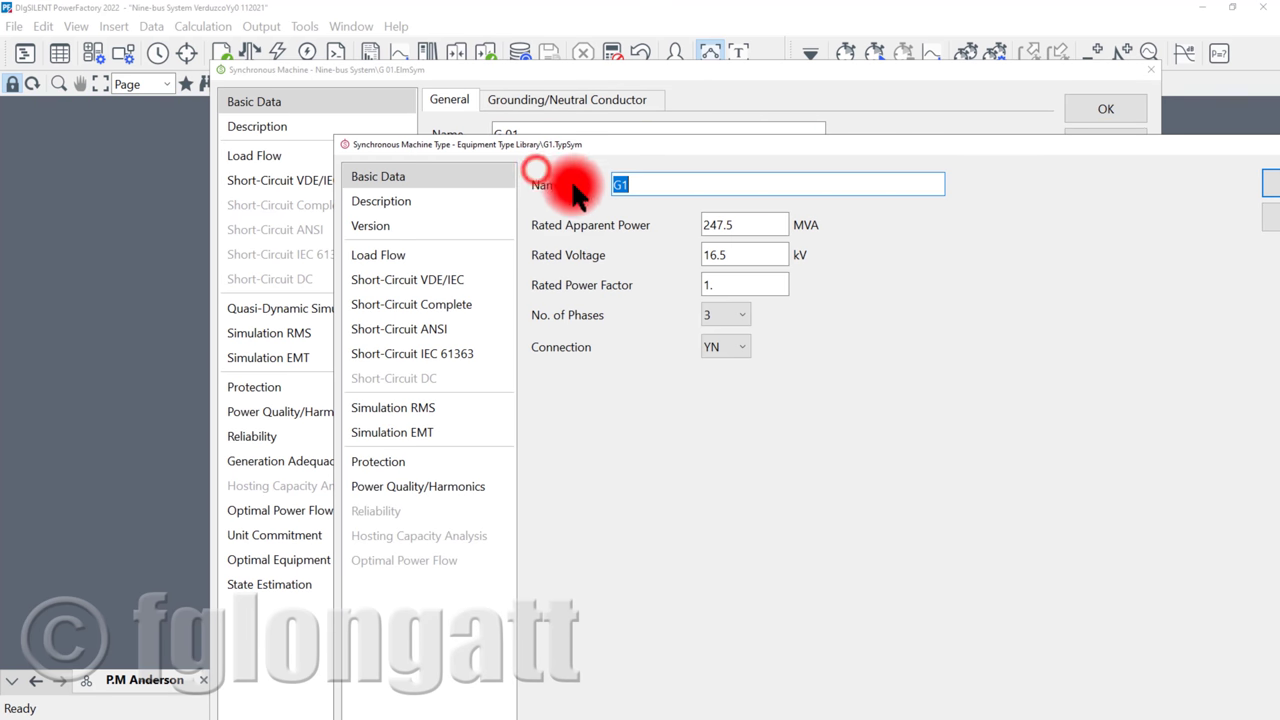
pyautogui.moveTo(640, 148); pyautogui.dragTo(503, 120)
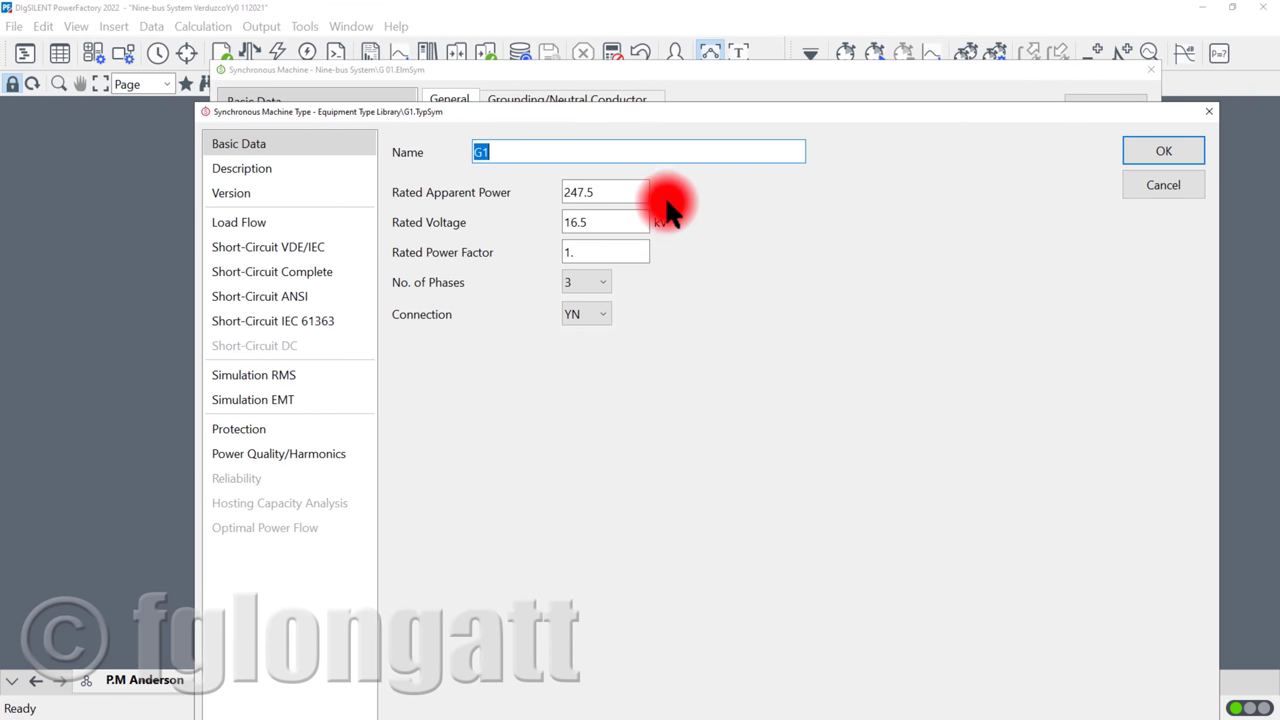
pyautogui.click(263, 375)
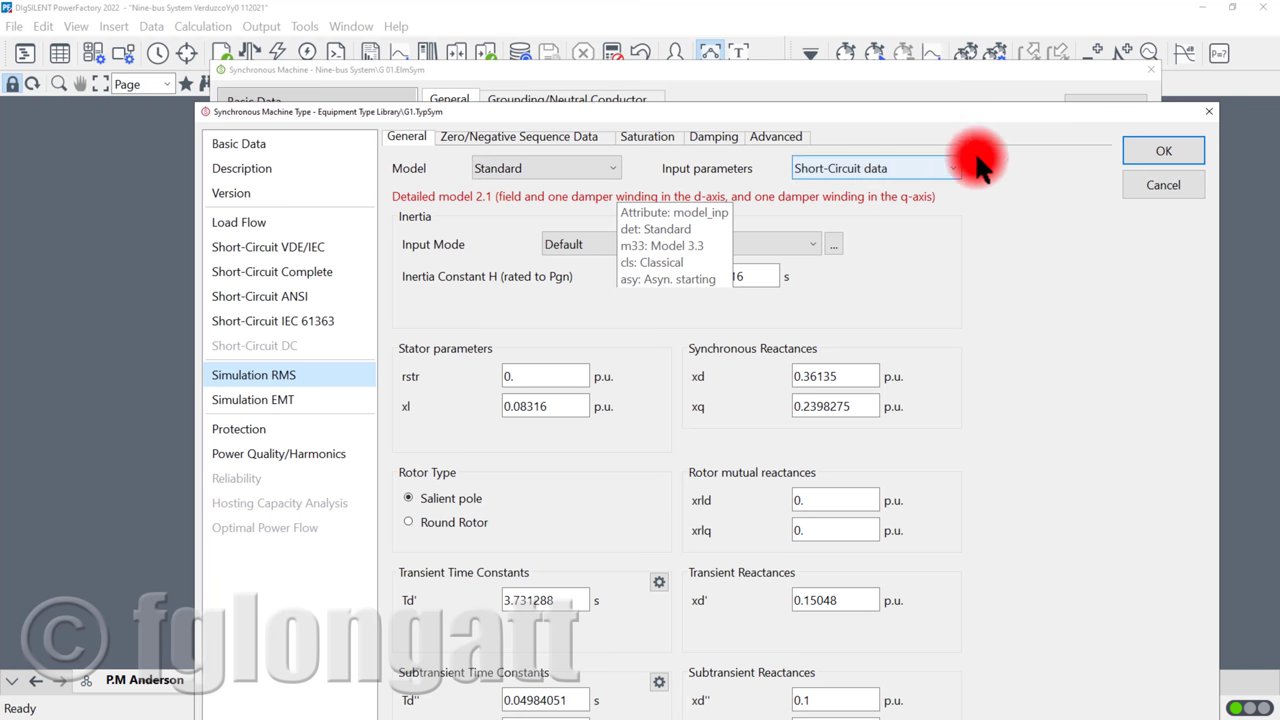
pyautogui.click(1143, 146)
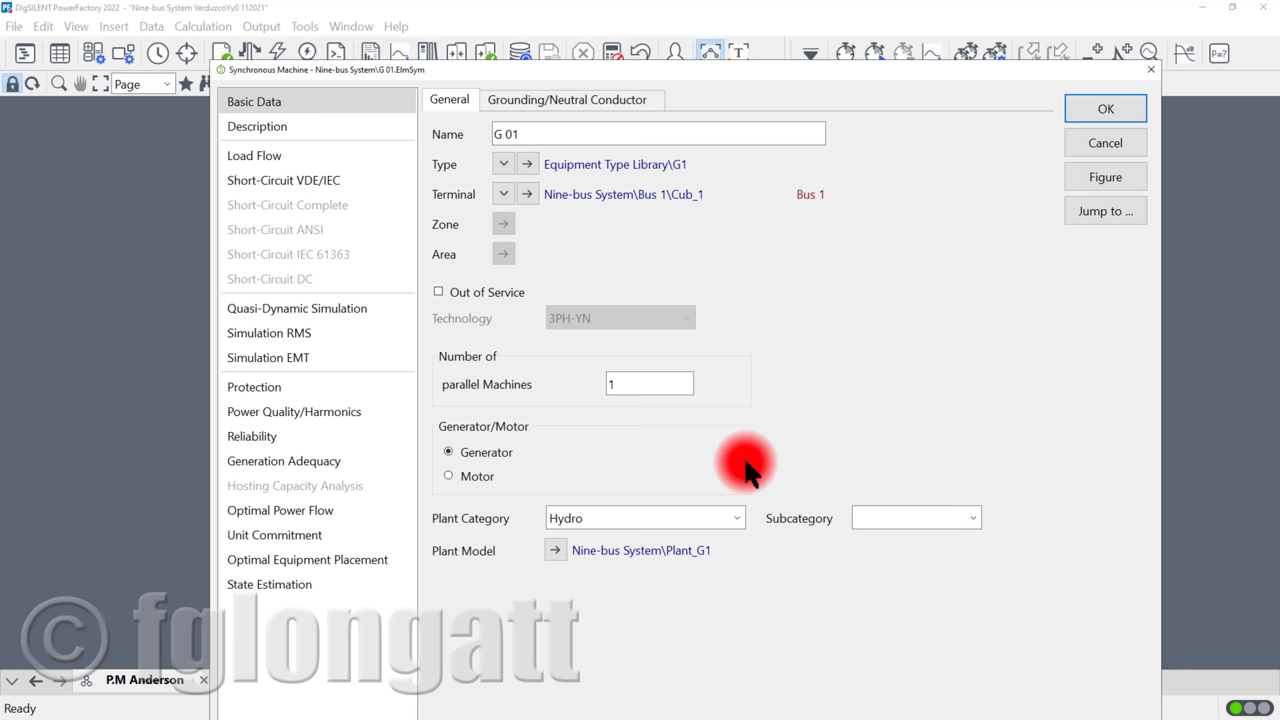
# Open generator G 01's plant model and check the elements assigned to its Sym, Avr and Gov slots
pyautogui.click(556, 550)
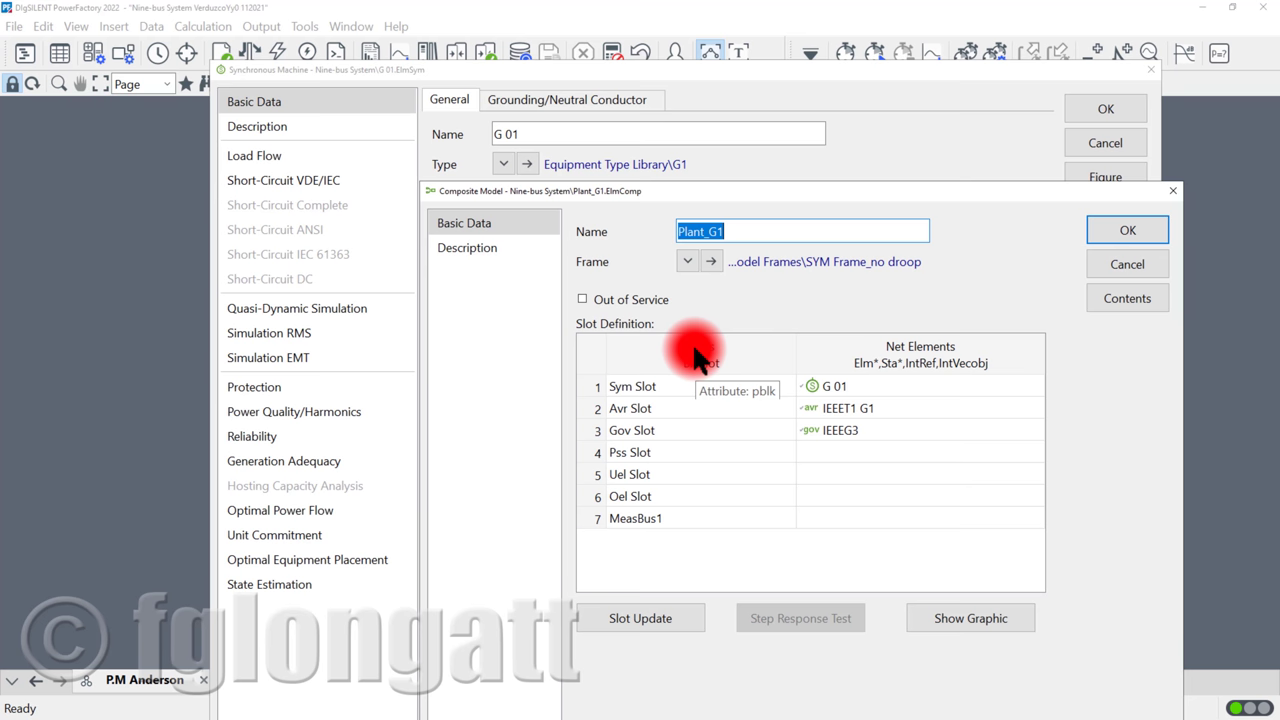
pyautogui.click(842, 386)
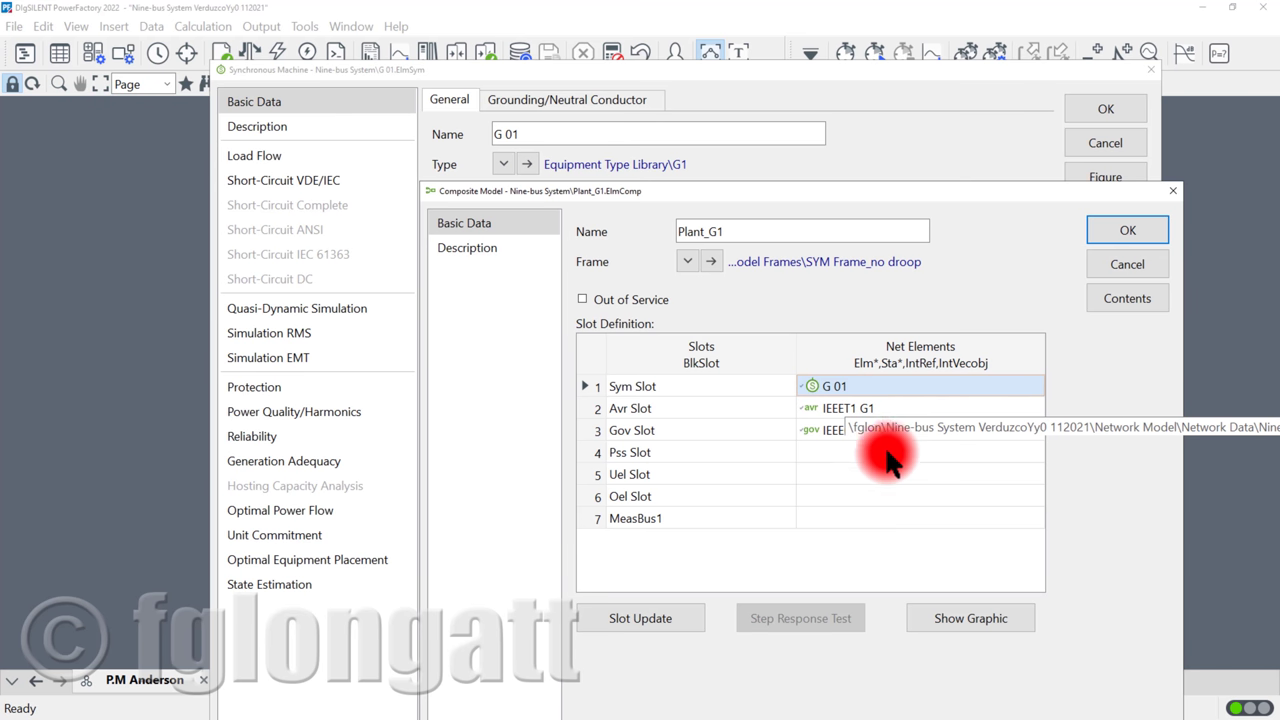
pyautogui.click(921, 407)
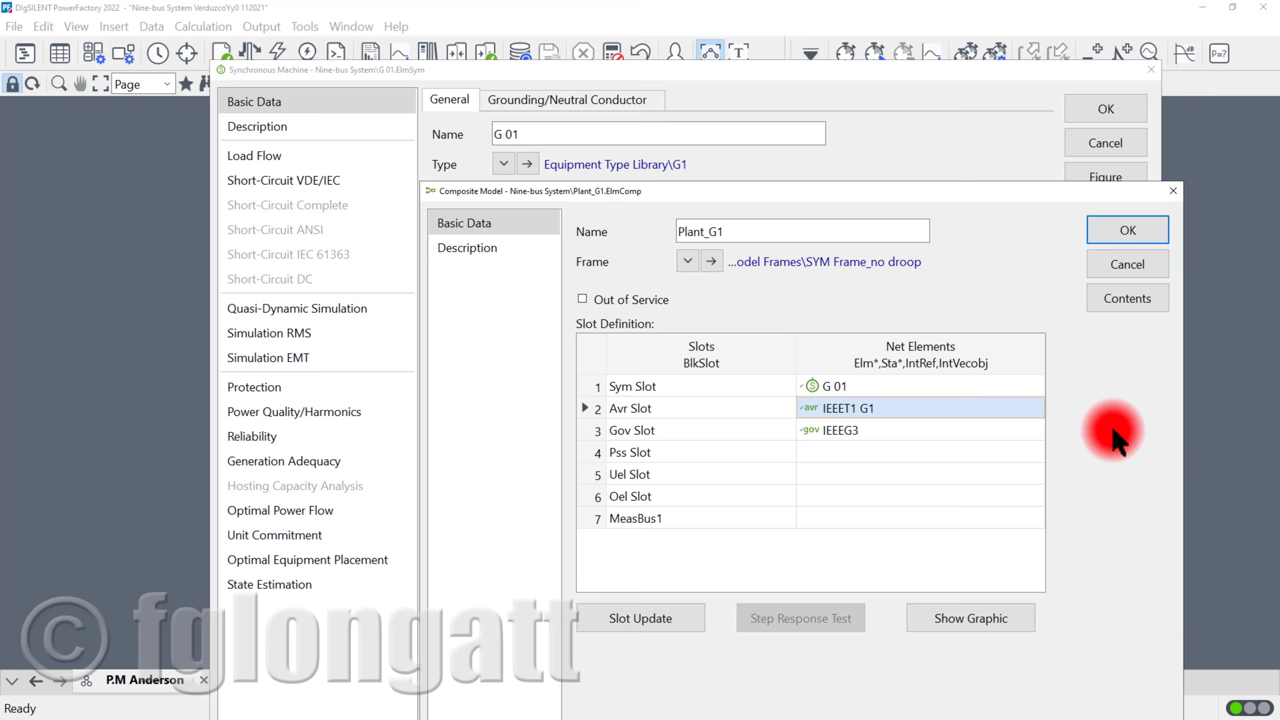
pyautogui.click(934, 430)
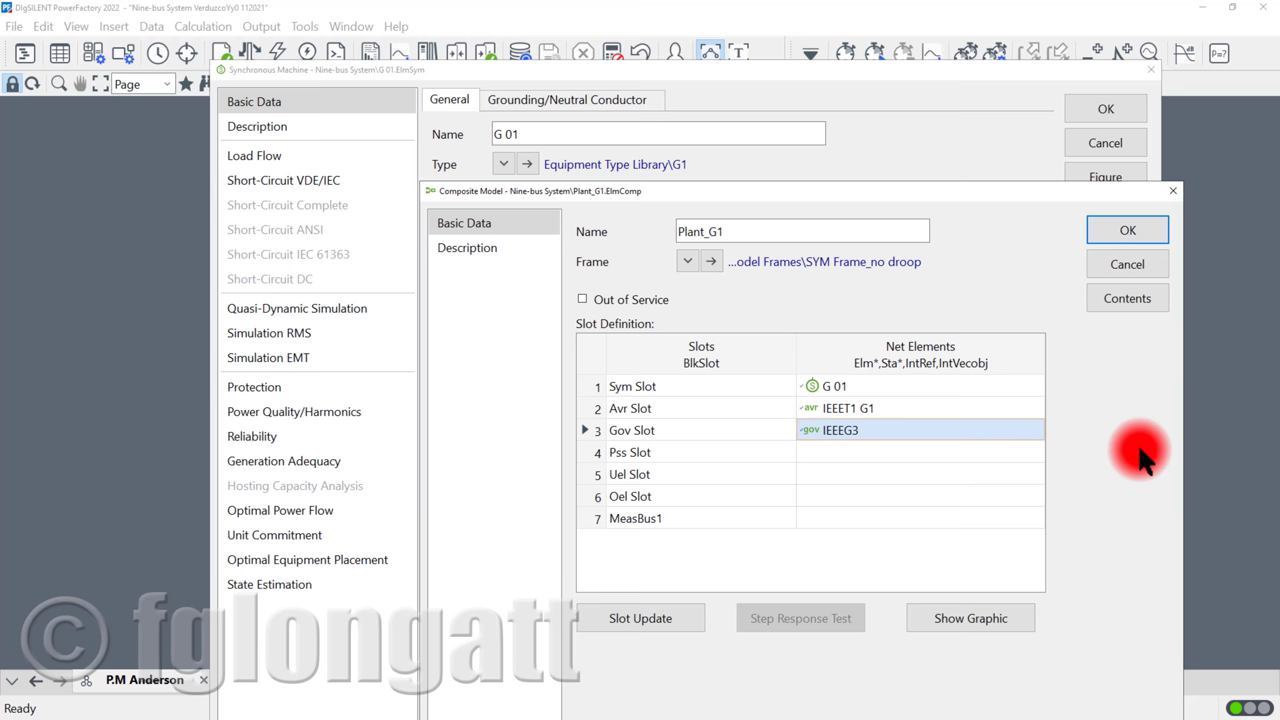
# Review the parameters of the plant's IEEET1 G1 voltage regulator model and show its block diagram
pyautogui.doubleClick(897, 408)
pyautogui.moveTo(905, 283); pyautogui.dragTo(632, 74)
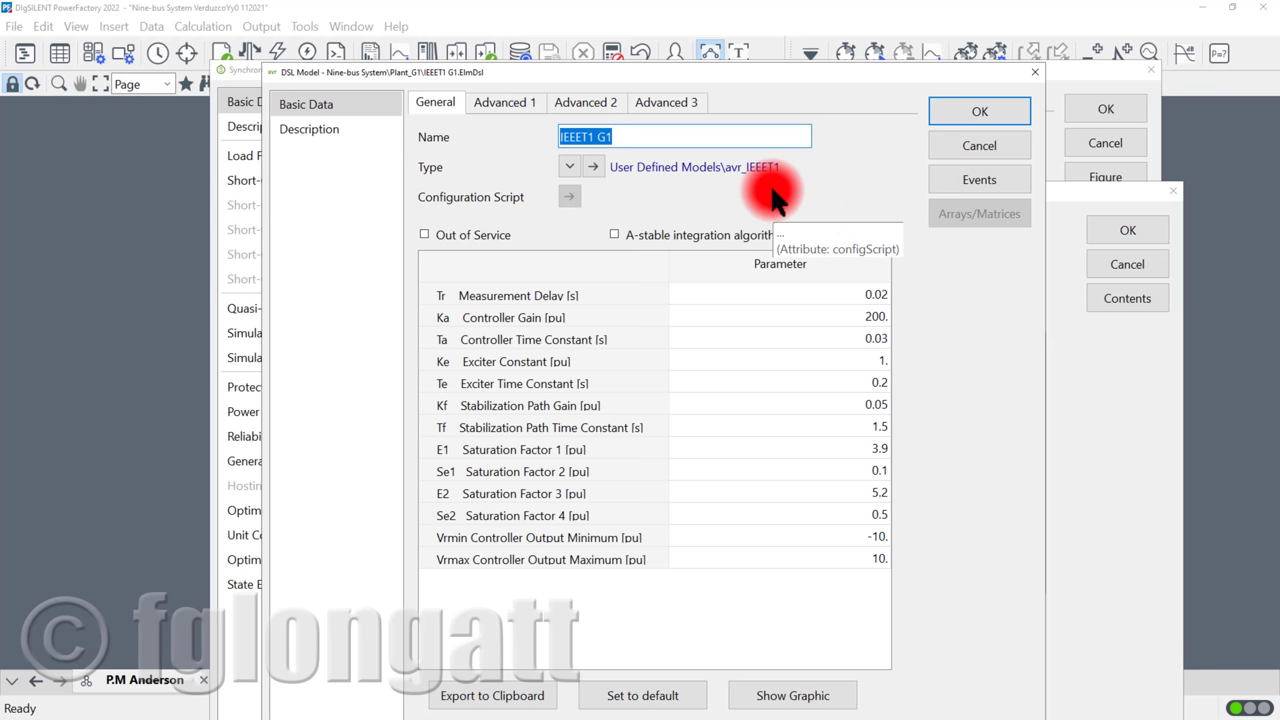
pyautogui.click(827, 691)
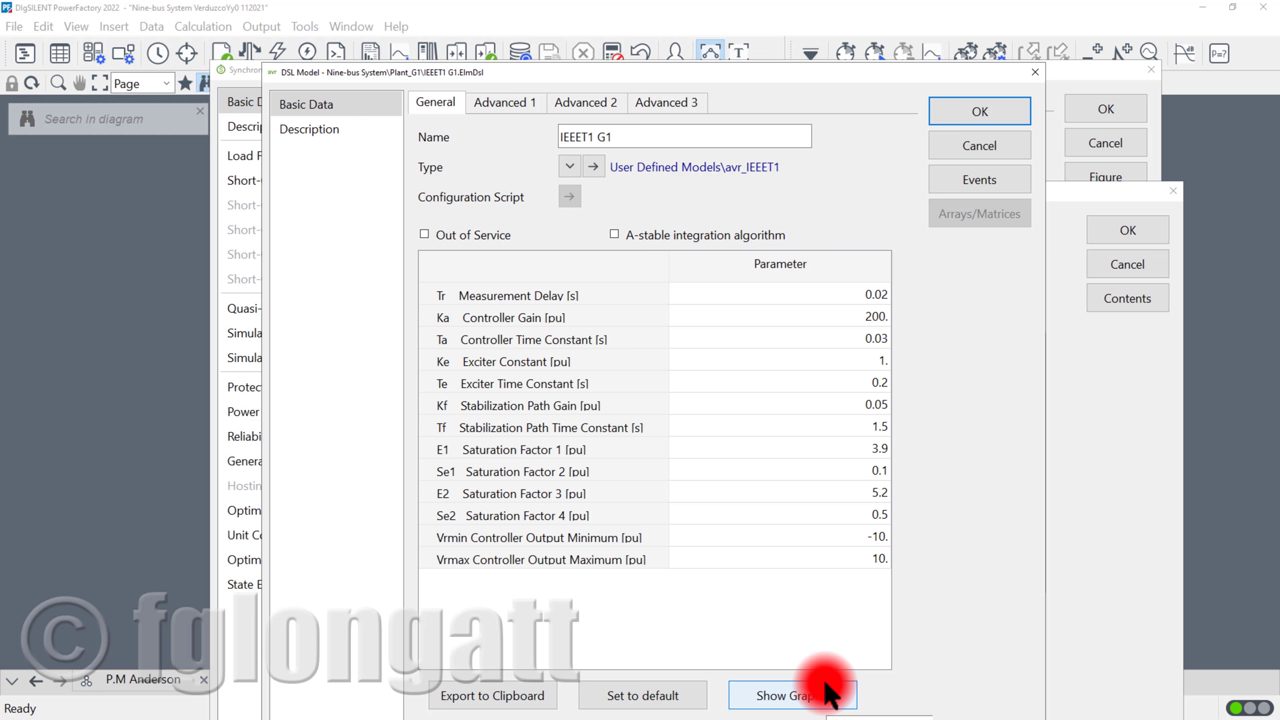
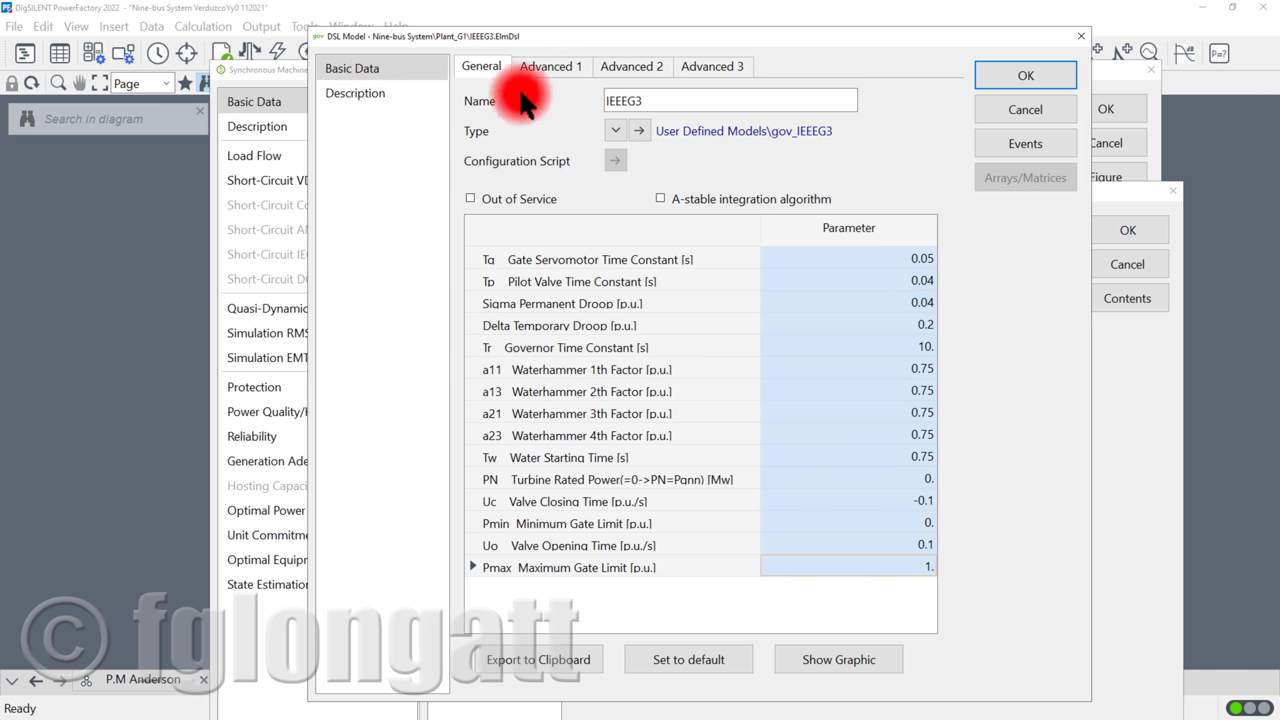
# Show the block diagram of the IEEEG3 governor model and close the governor, plant and generator dialogs with OK
pyautogui.click(893, 668)
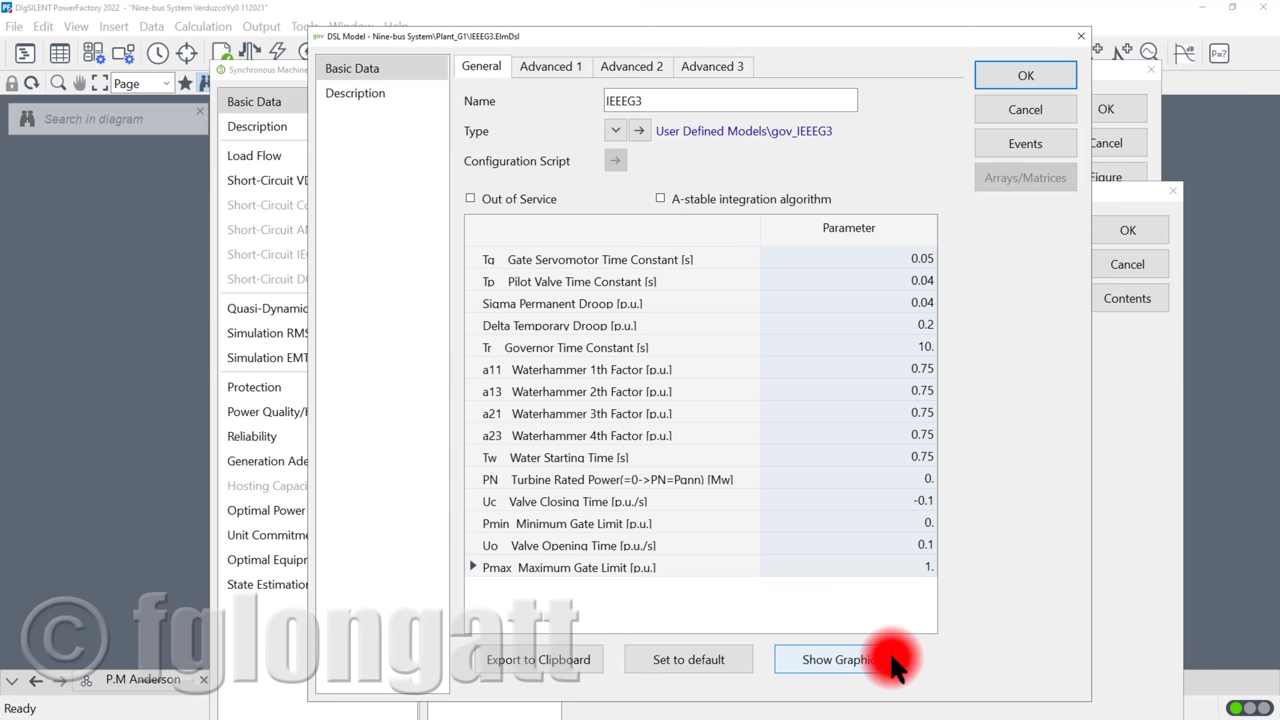
pyautogui.click(1063, 78)
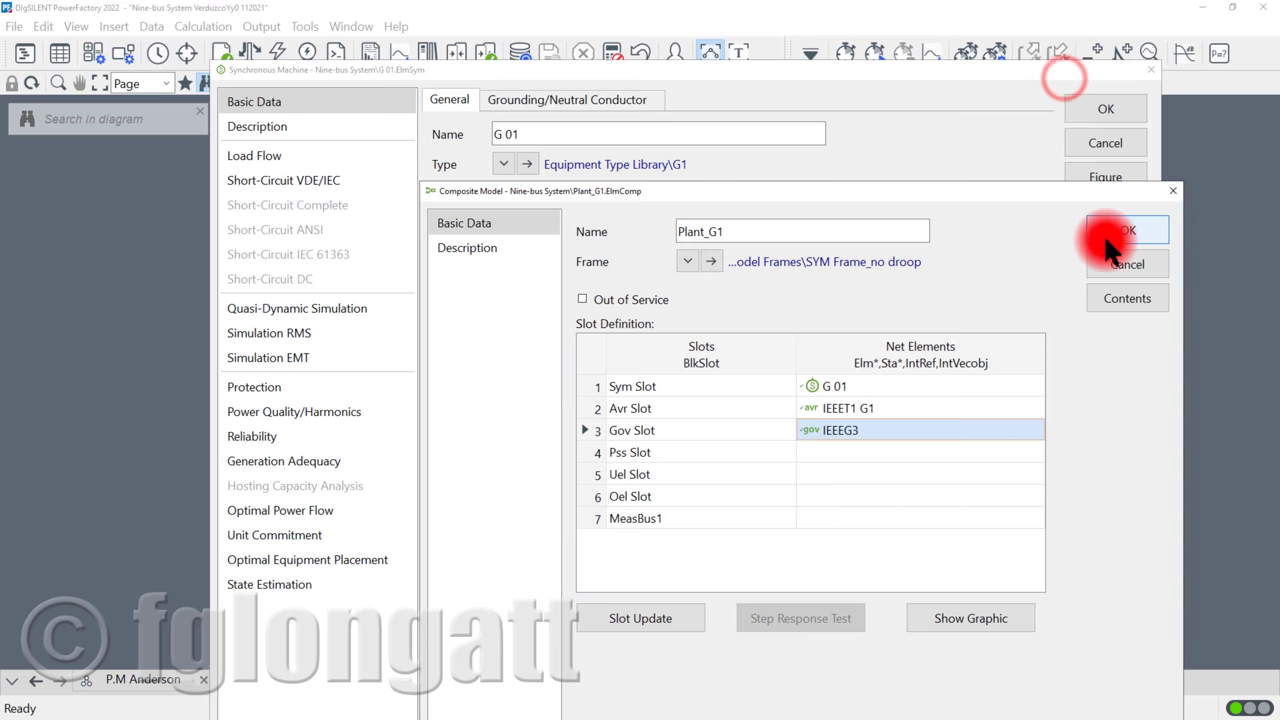
pyautogui.click(1110, 245)
pyautogui.click(1104, 110)
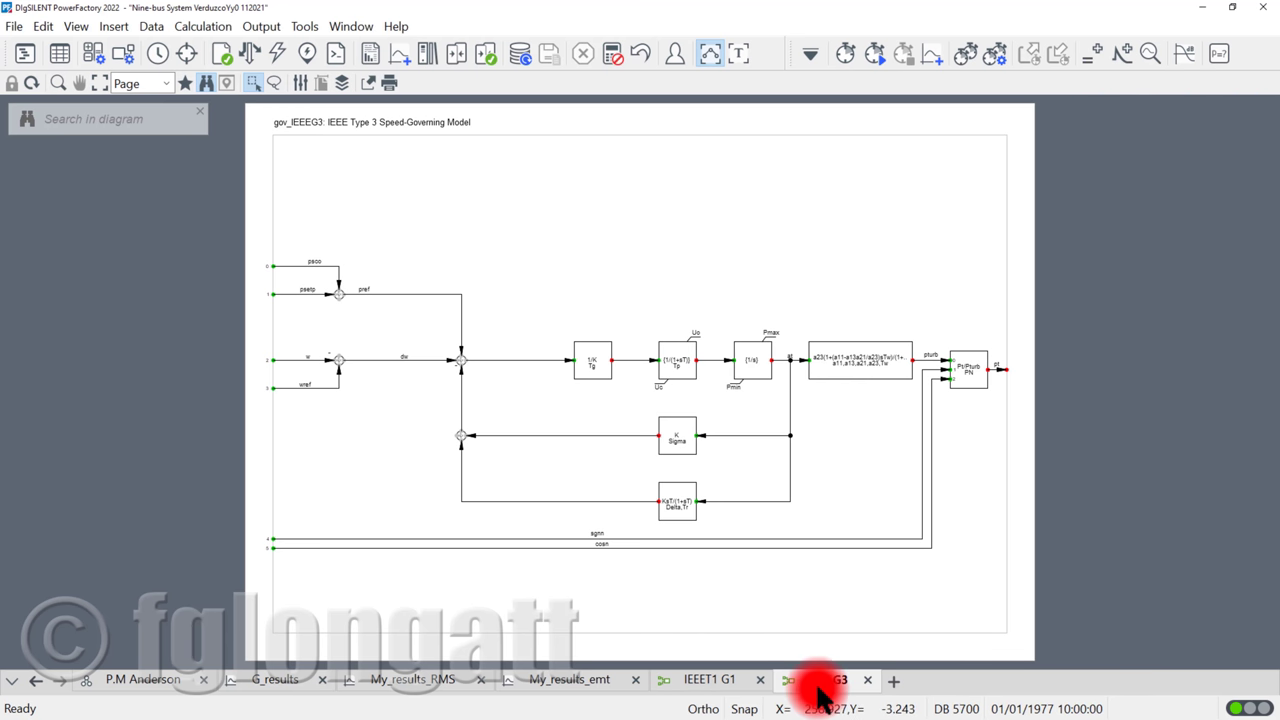
# Examine the IEEET1 G1 excitation system block diagram enlarged, without the diagram search and navigation overlays
pyautogui.click(712, 682)
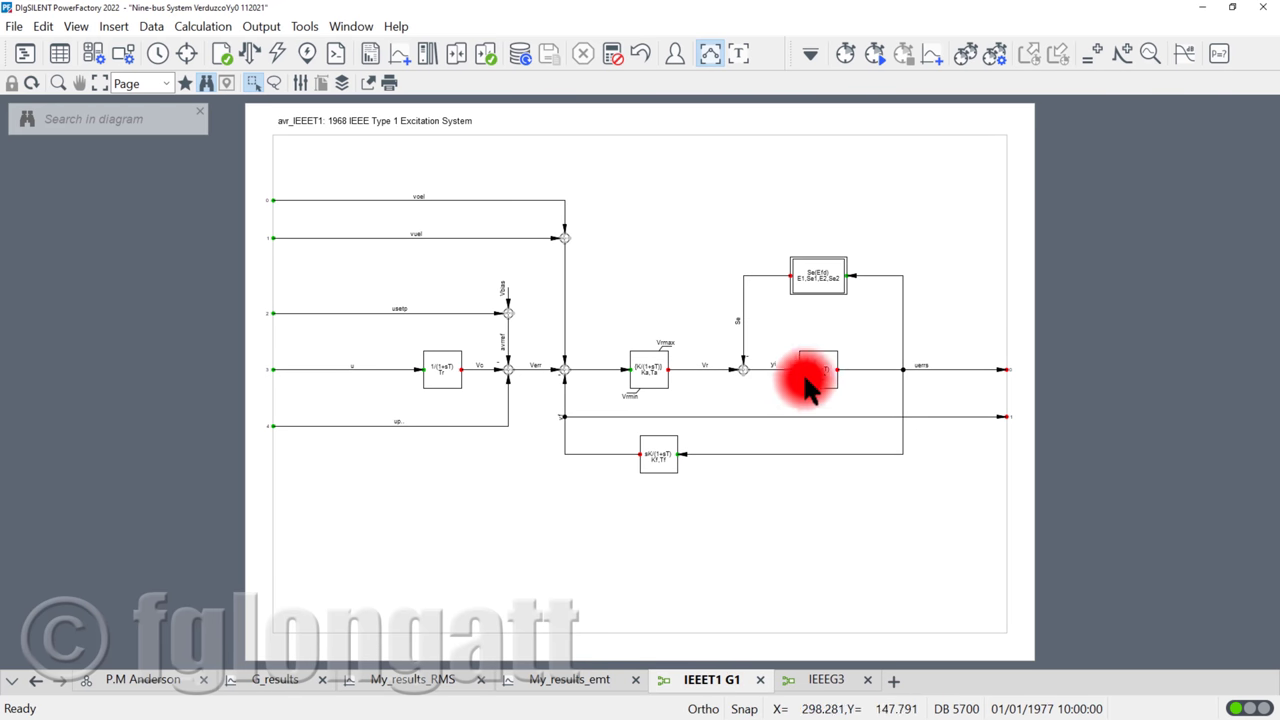
pyautogui.scroll(3, 766, 429)
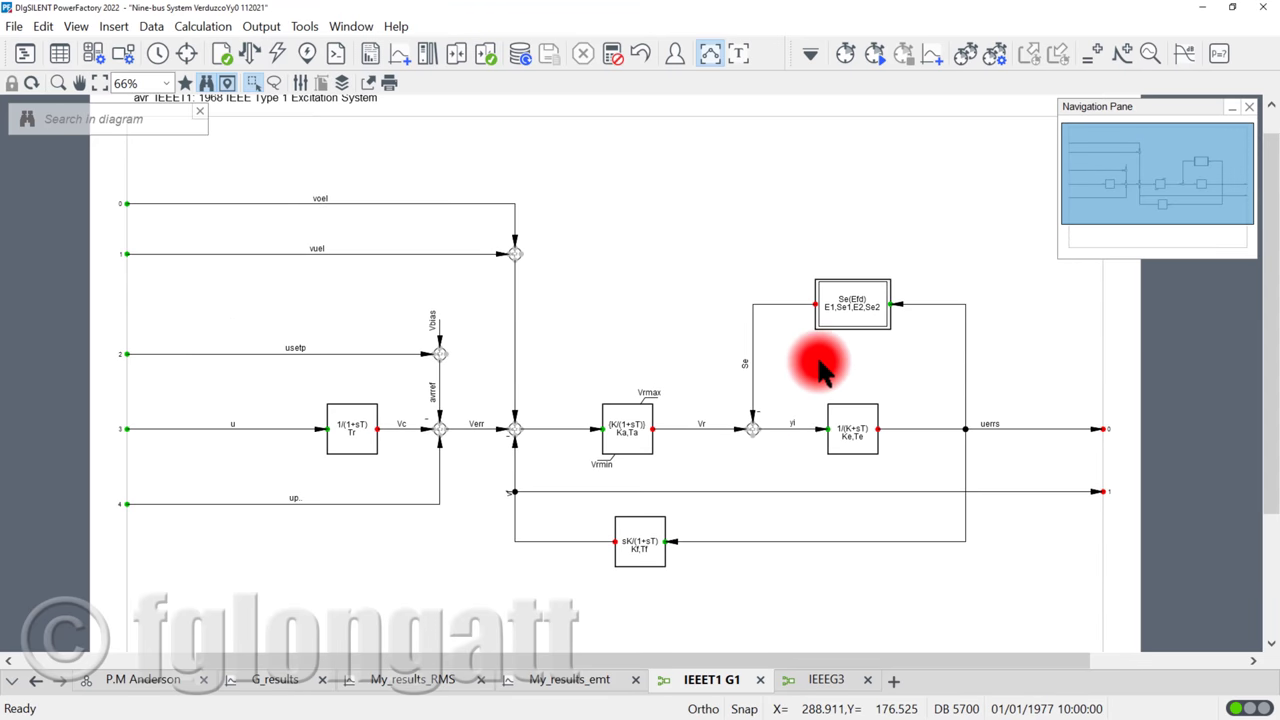
pyautogui.scroll(1, 818, 370)
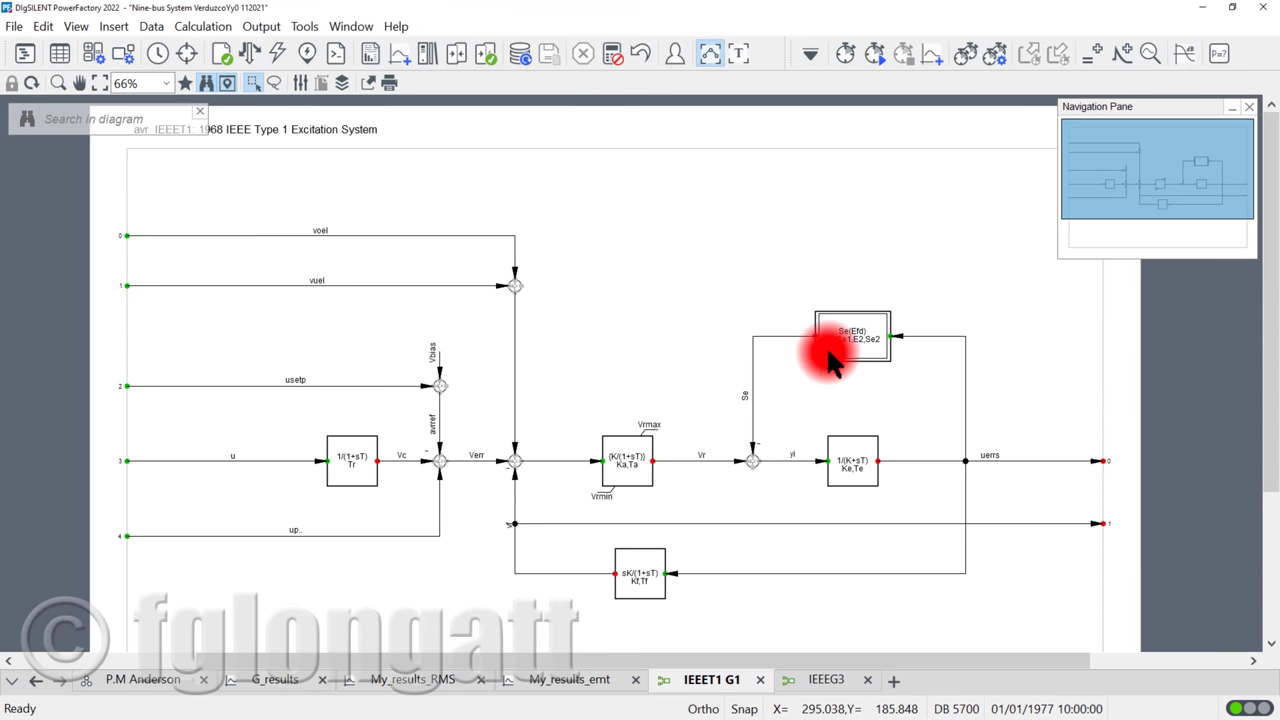
pyautogui.click(196, 108)
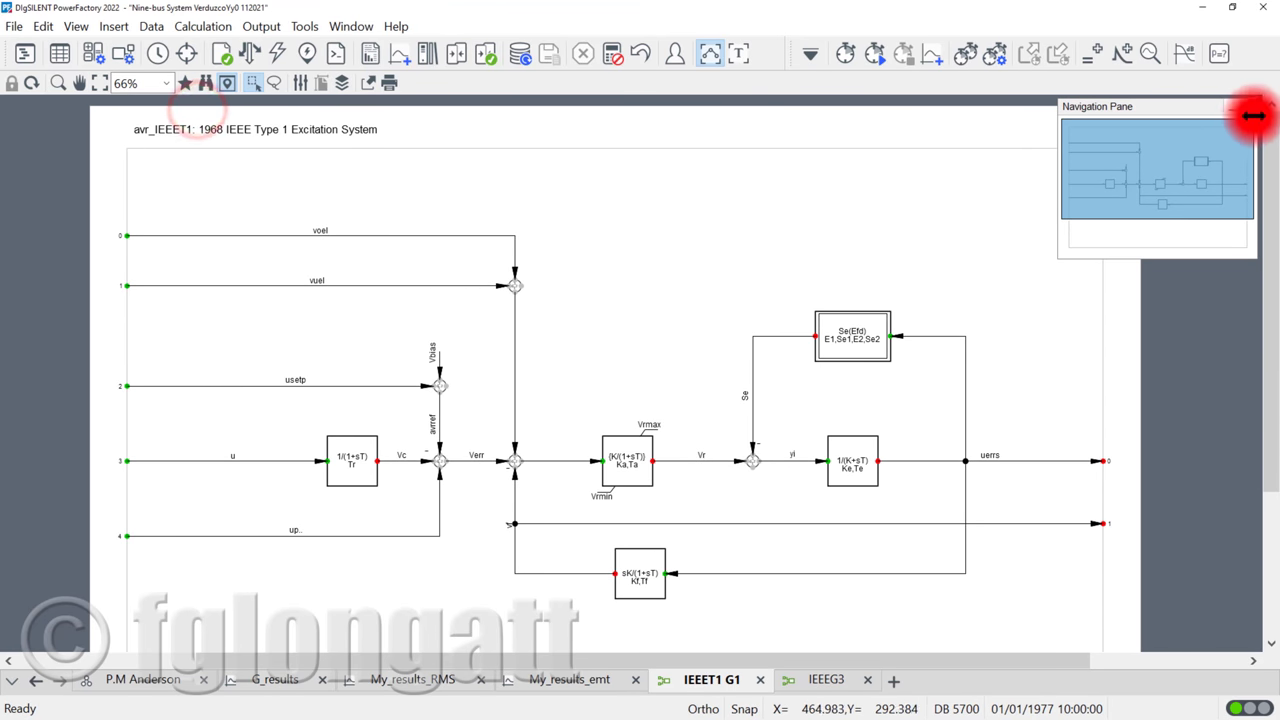
pyautogui.click(1252, 110)
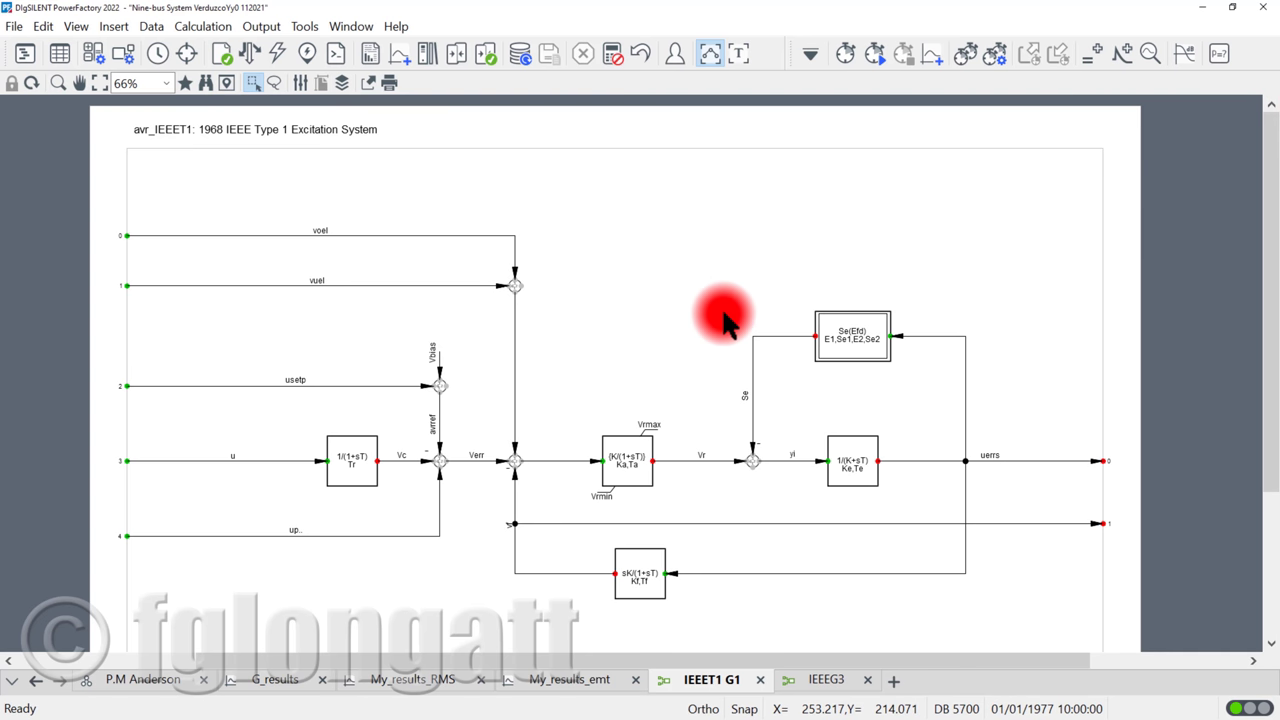
pyautogui.scroll(1, 724, 314)
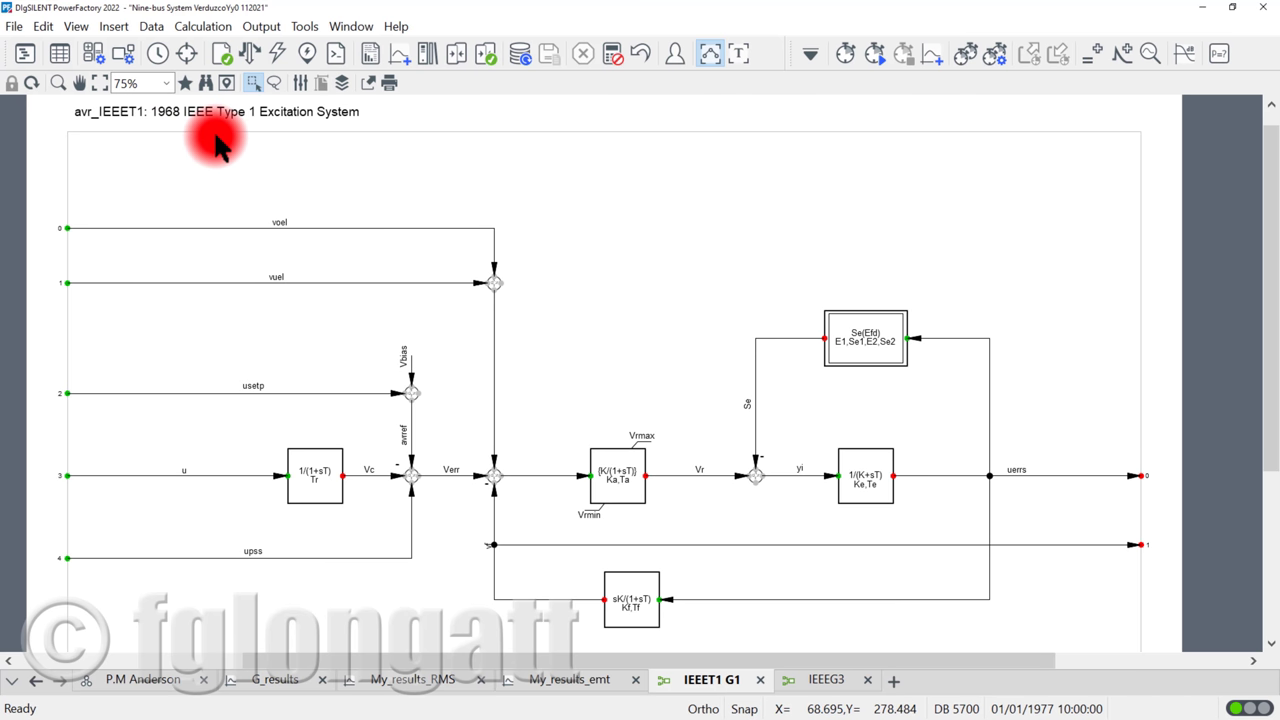
# Examine the IEEEG3 speed governor block diagram enlarged, without the diagram search and navigation overlays
pyautogui.click(803, 684)
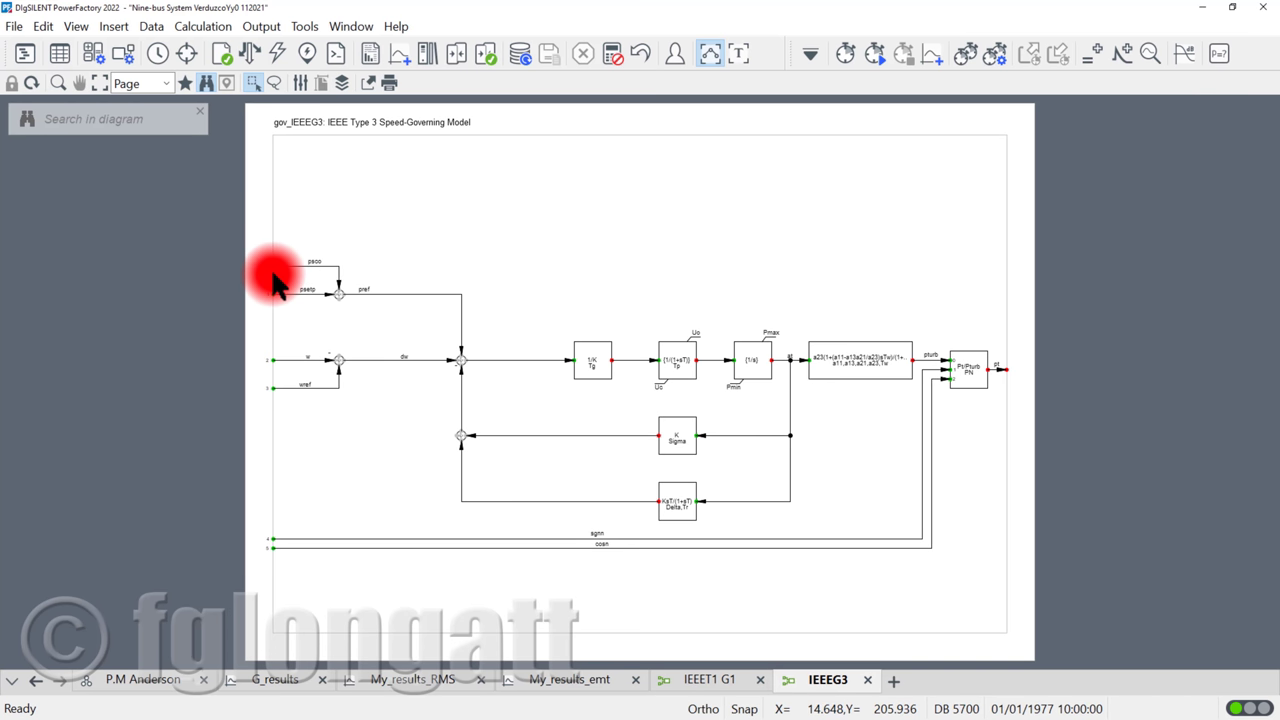
pyautogui.scroll(2, 281, 289)
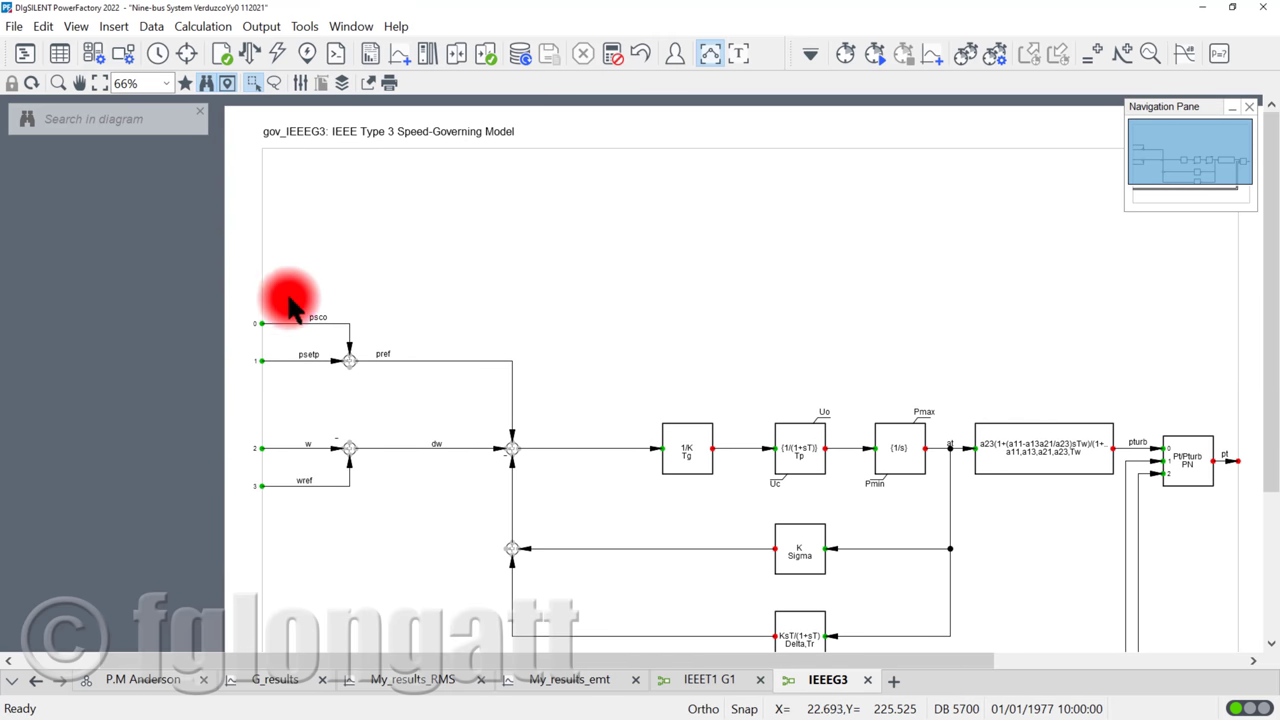
pyautogui.moveTo(586, 662); pyautogui.dragTo(720, 680)
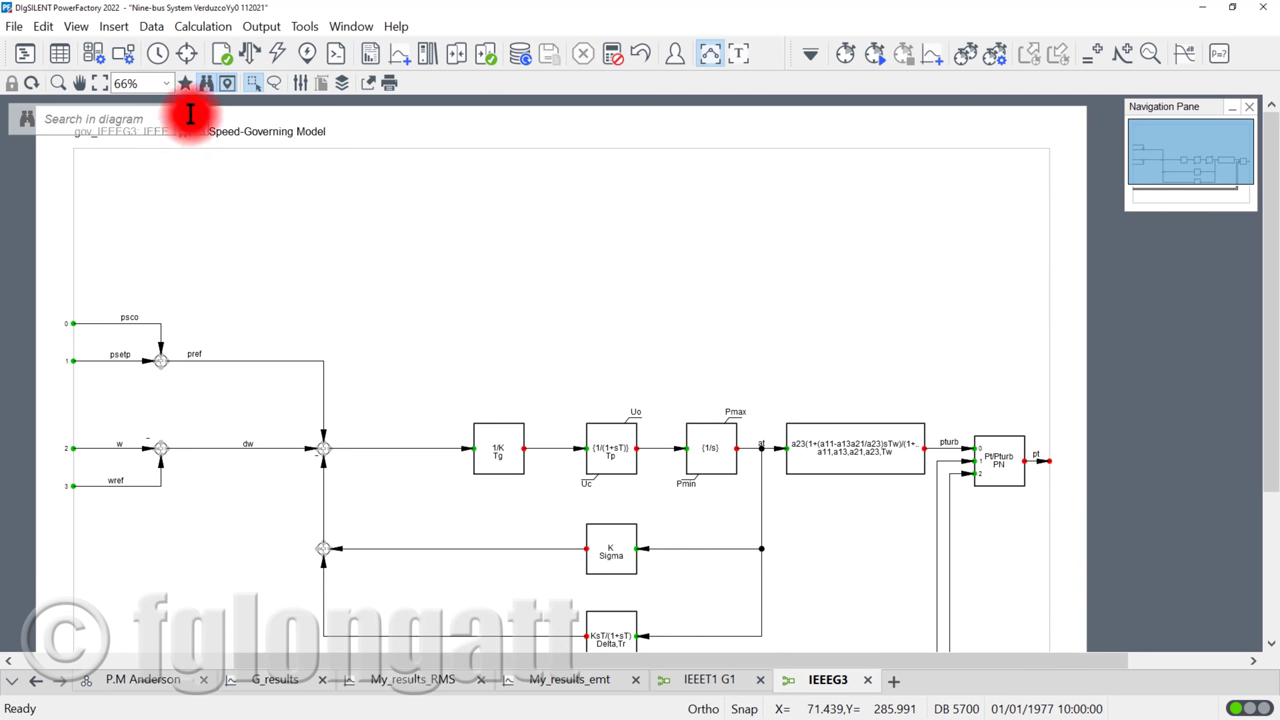
pyautogui.click(1249, 107)
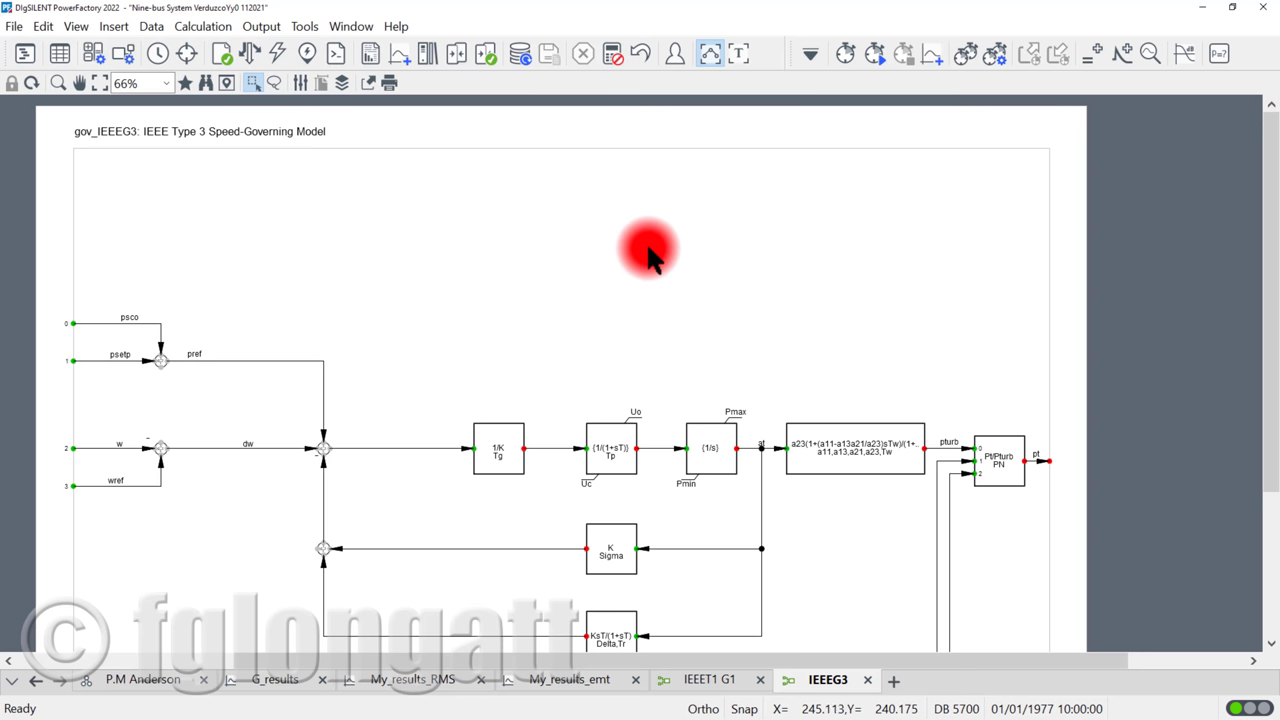
pyautogui.scroll(-1, 651, 243)
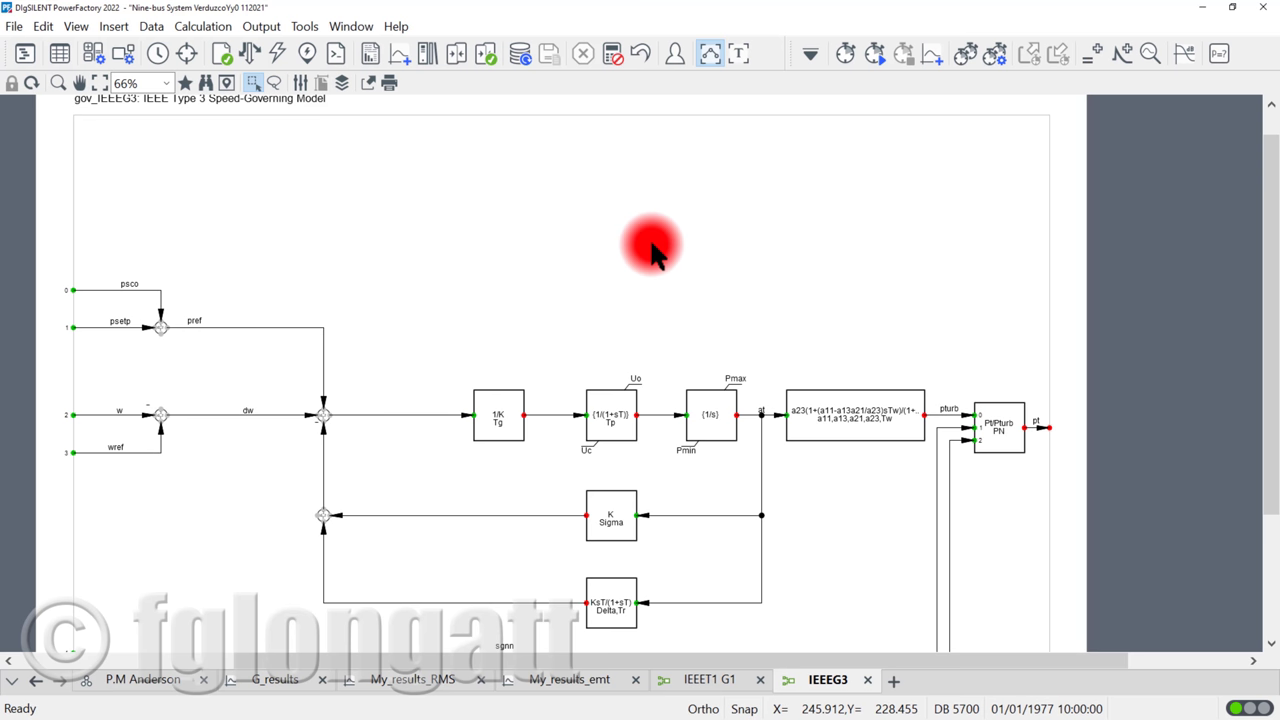
# Return to the P.M Anderson single-line diagram and calculate the initial conditions for RMS values with a balanced, positive-sequence network
pyautogui.click(165, 684)
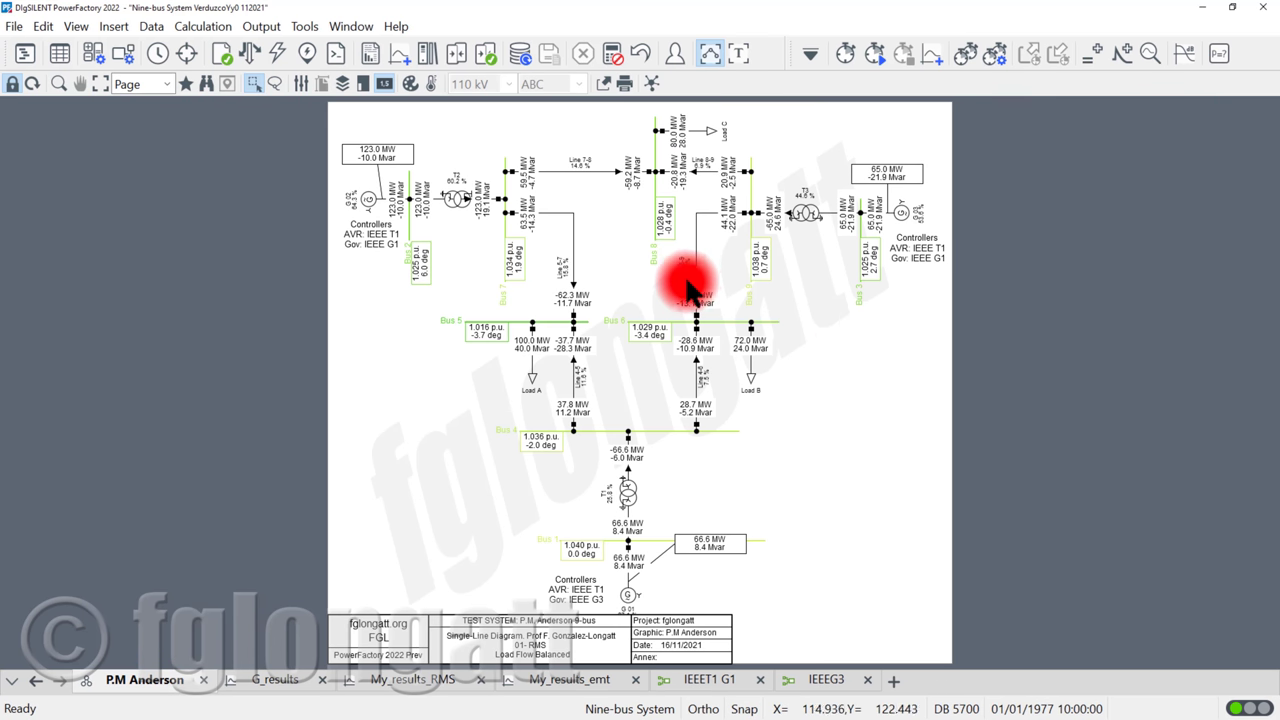
pyautogui.moveTo(688, 290)
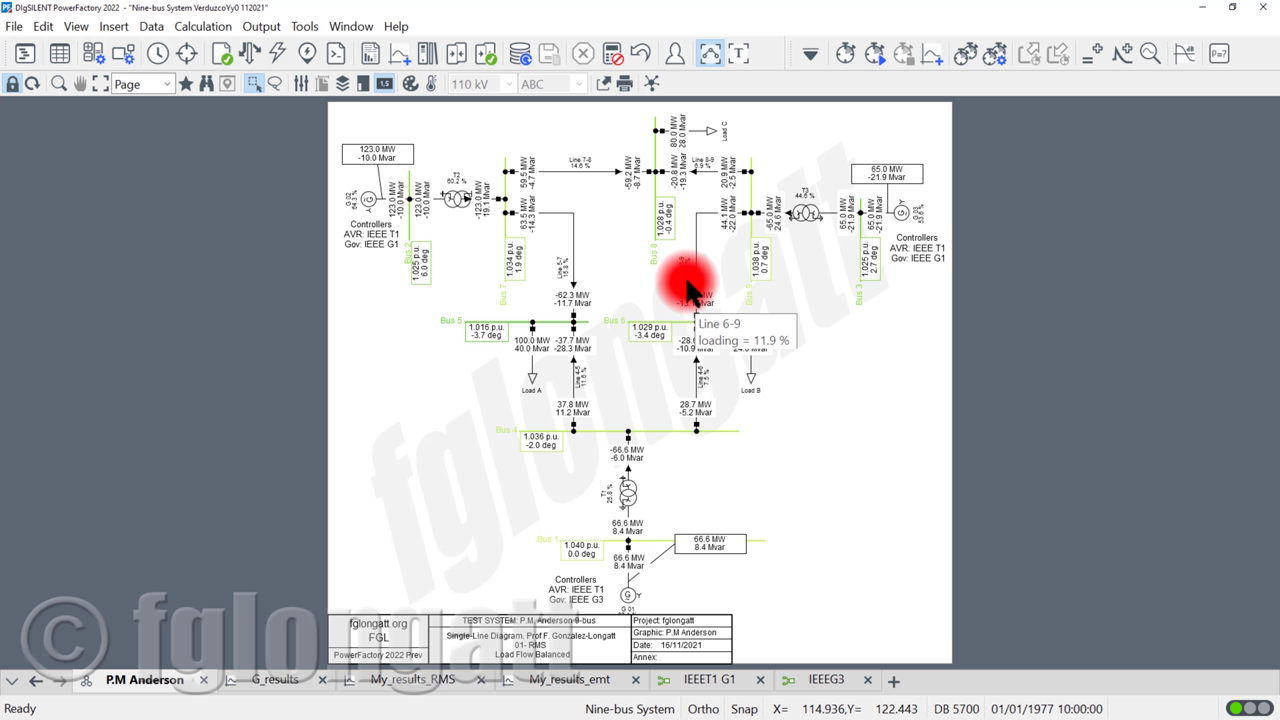
pyautogui.click(846, 53)
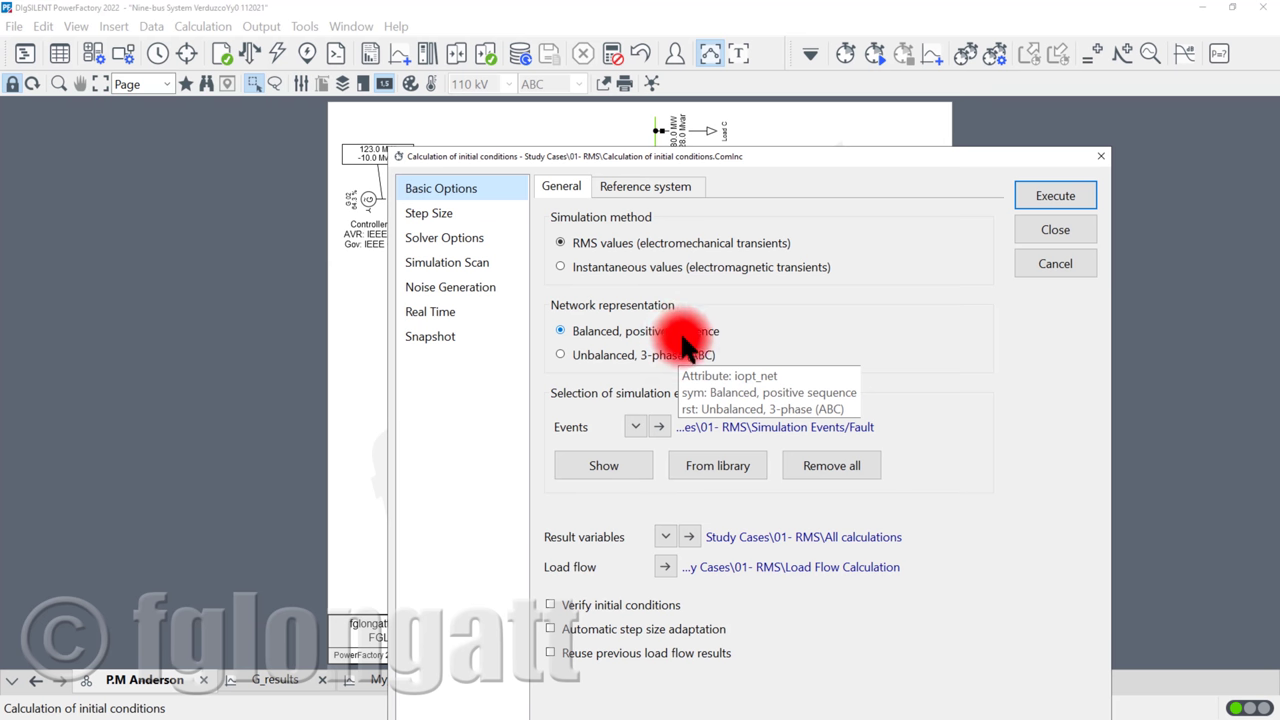
pyautogui.click(1027, 198)
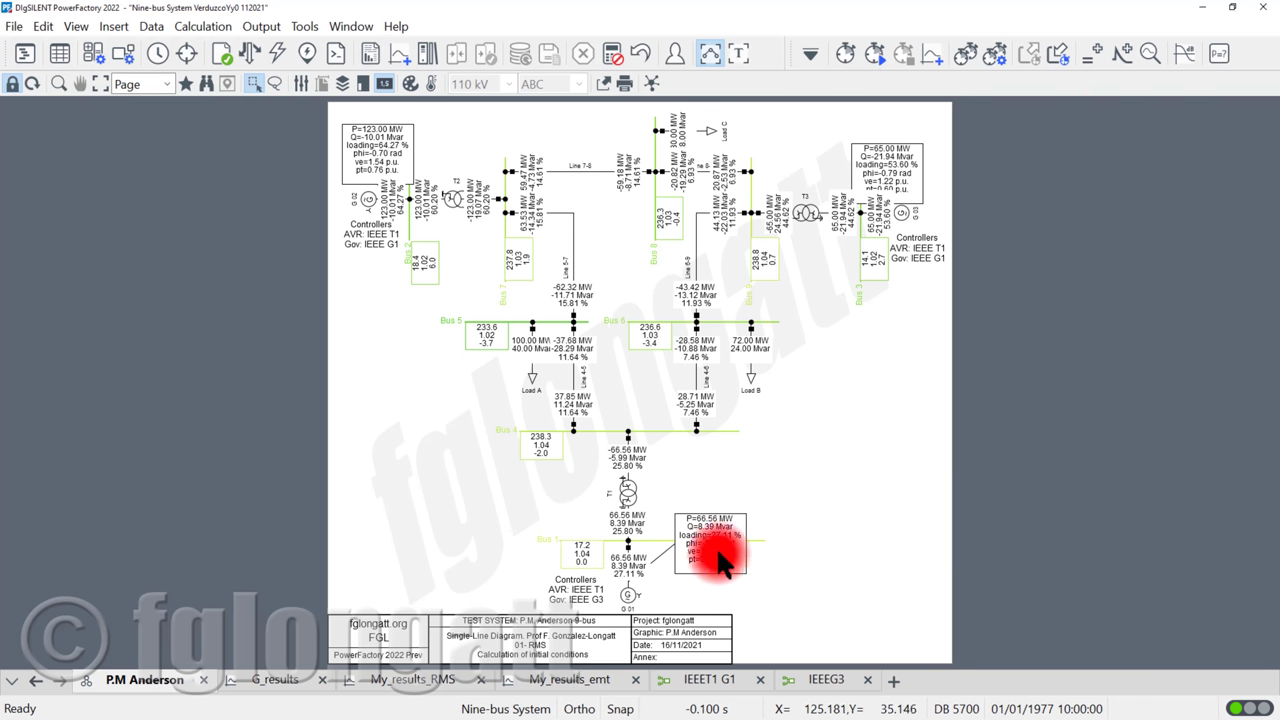
# Check generator G 01's initial values, run the RMS simulation and inspect the generator's connection at Bus 1
pyautogui.moveTo(722, 561)
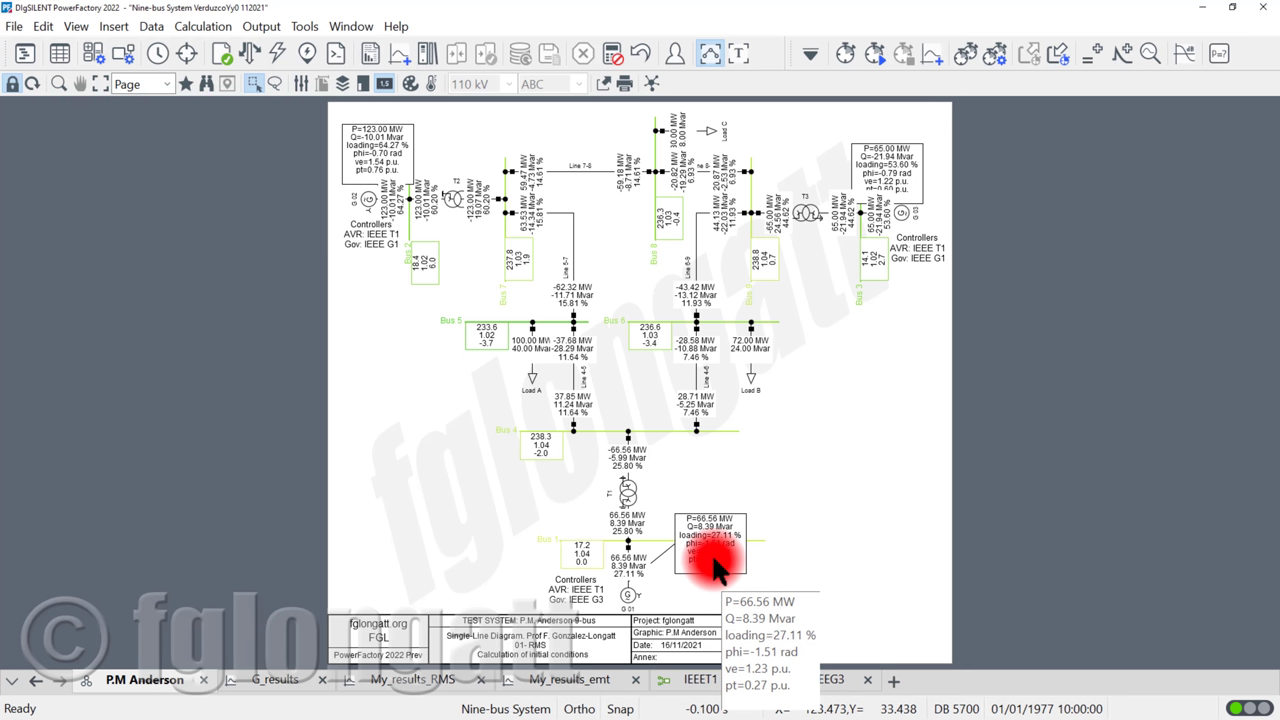
pyautogui.click(880, 60)
pyautogui.click(950, 212)
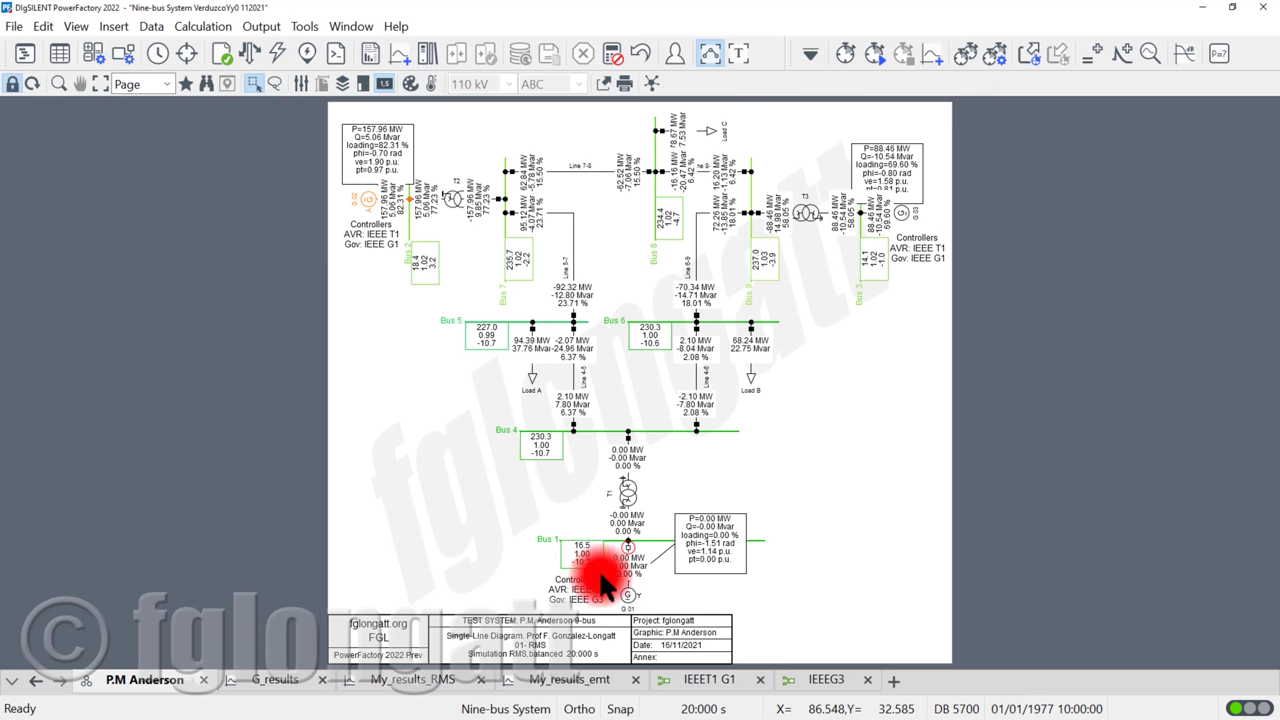
pyautogui.moveTo(628, 540)
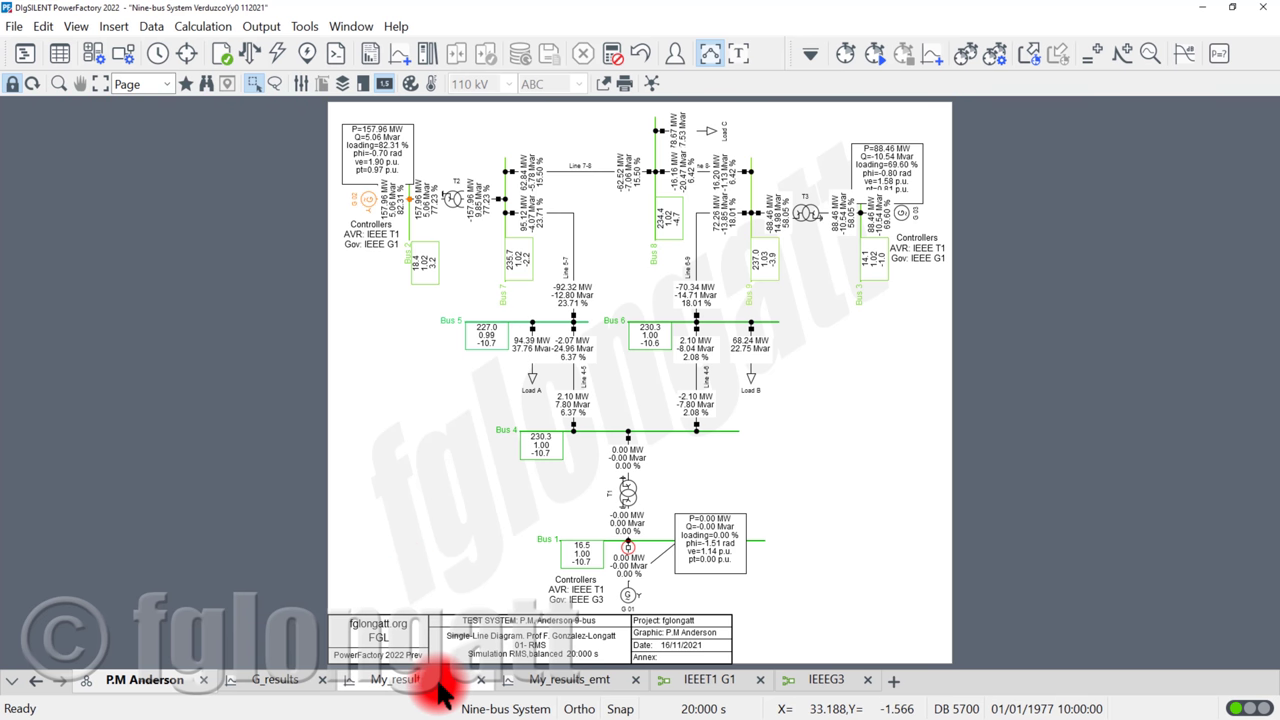
# Review the frequency and voltage-angle curves of Bus 1, Bus 2 and Bus 3 in My_results_RMS against the single-line diagram
pyautogui.click(395, 680)
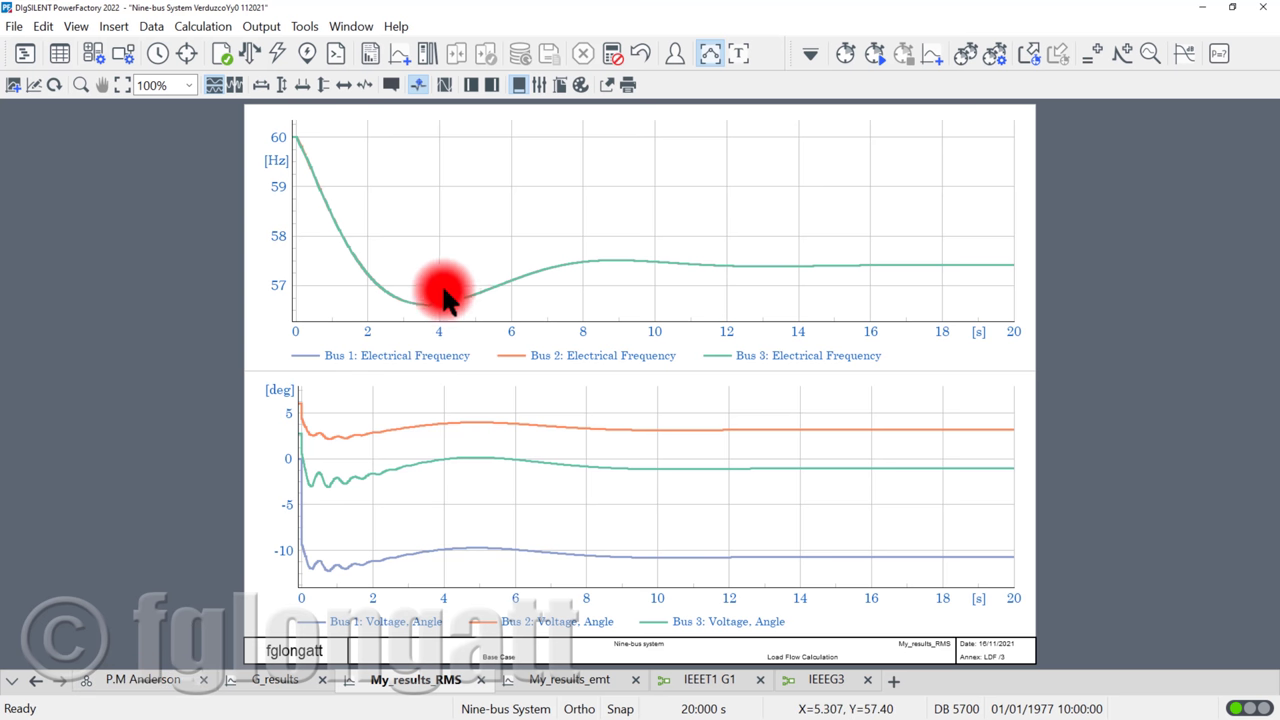
pyautogui.click(126, 686)
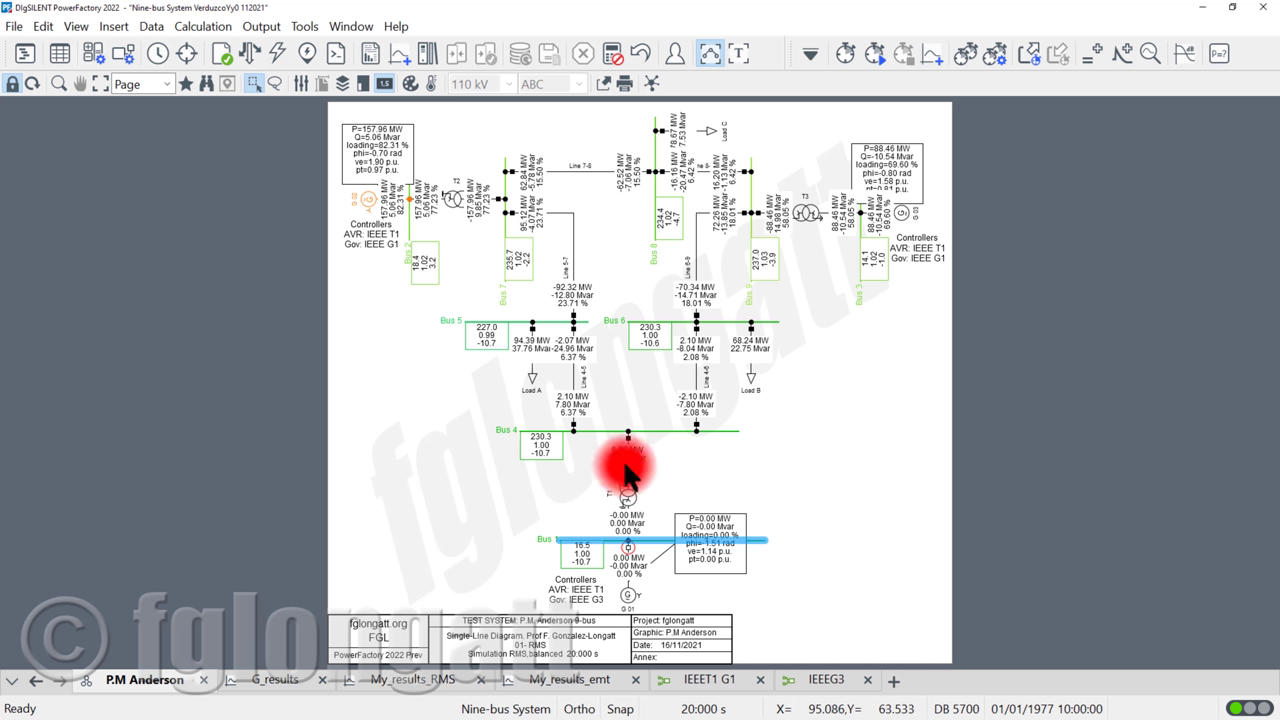
pyautogui.click(284, 684)
pyautogui.click(430, 679)
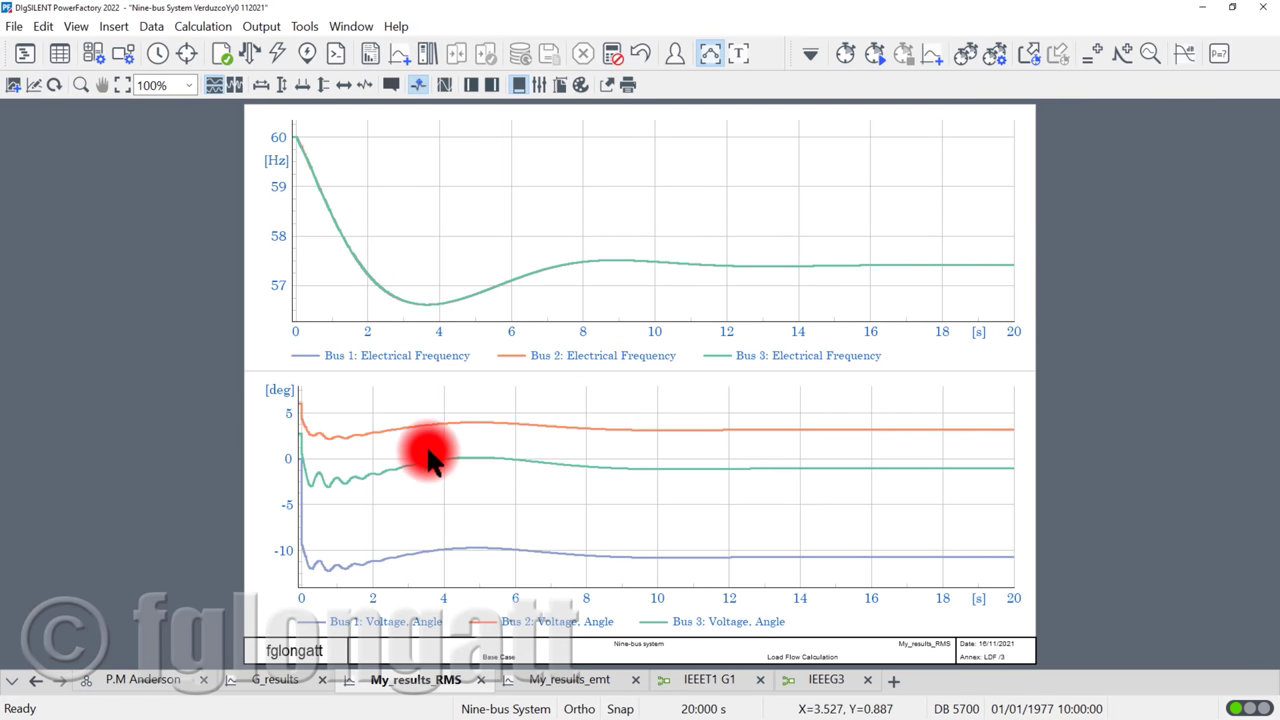
pyautogui.moveTo(430, 460)
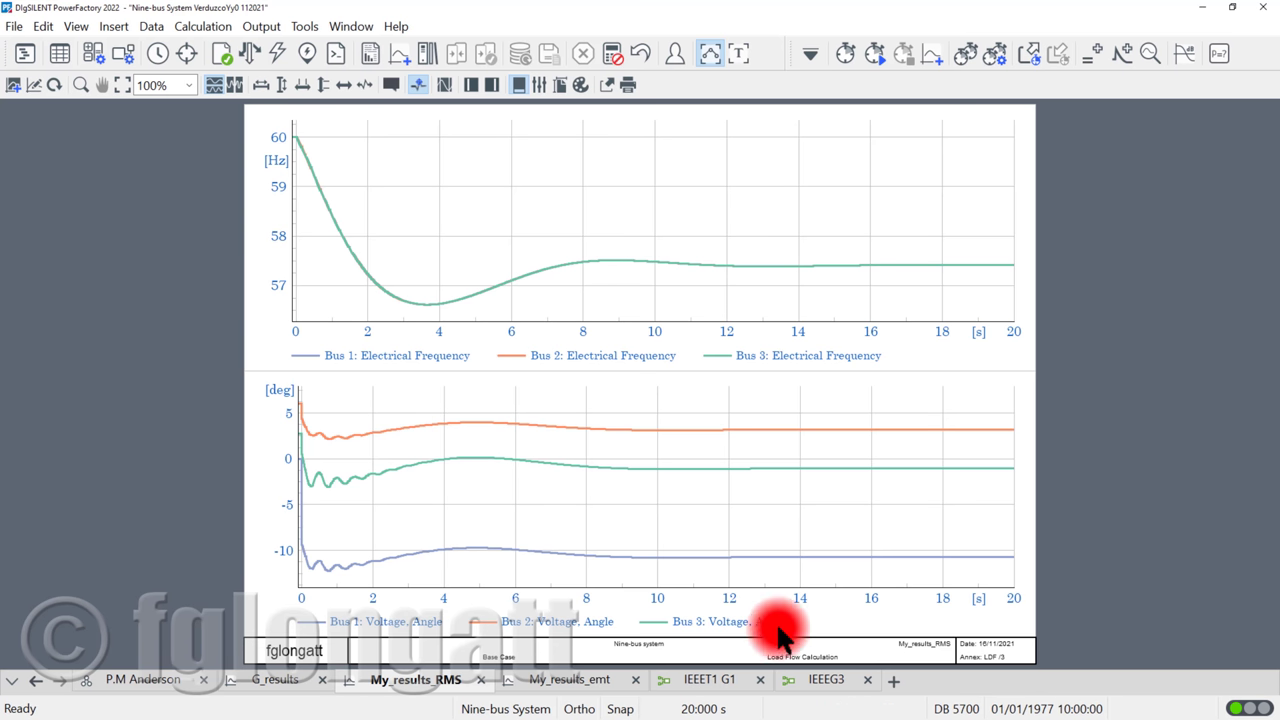
# Examine the signal and block values in the IEEEG3 speed governor diagram after the RMS simulation
pyautogui.click(830, 680)
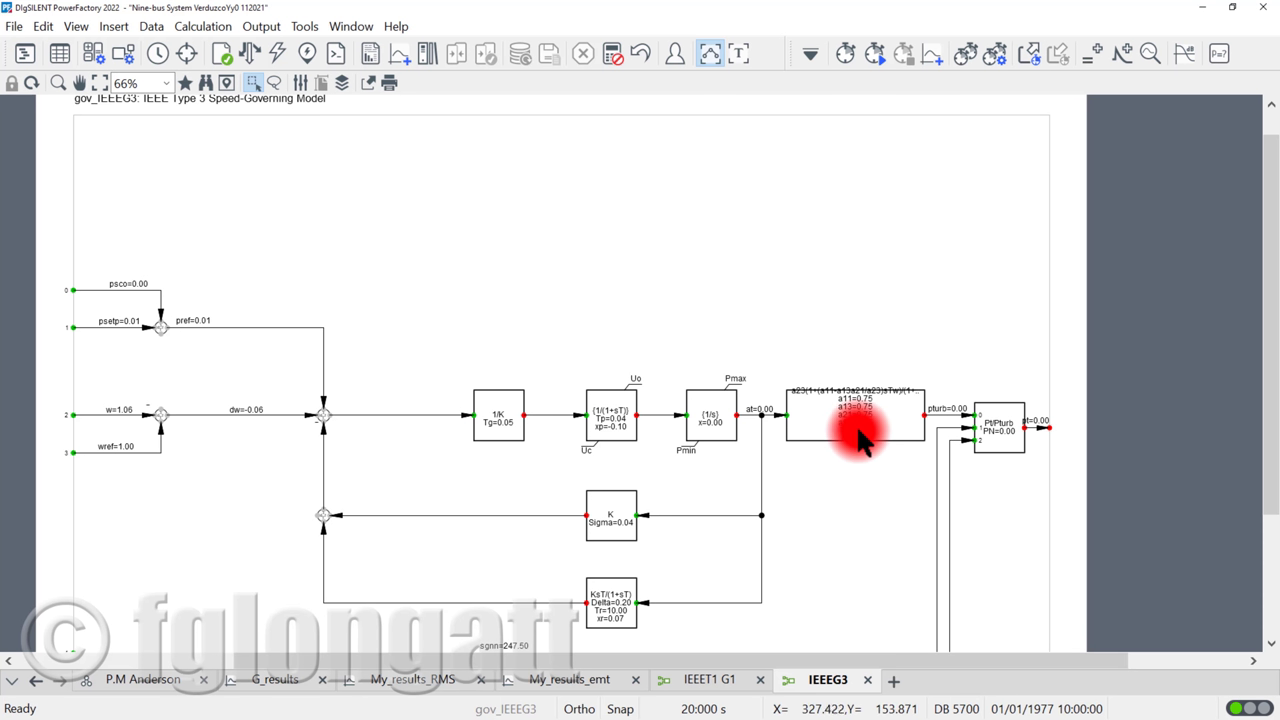
pyautogui.scroll(-1, 857, 430)
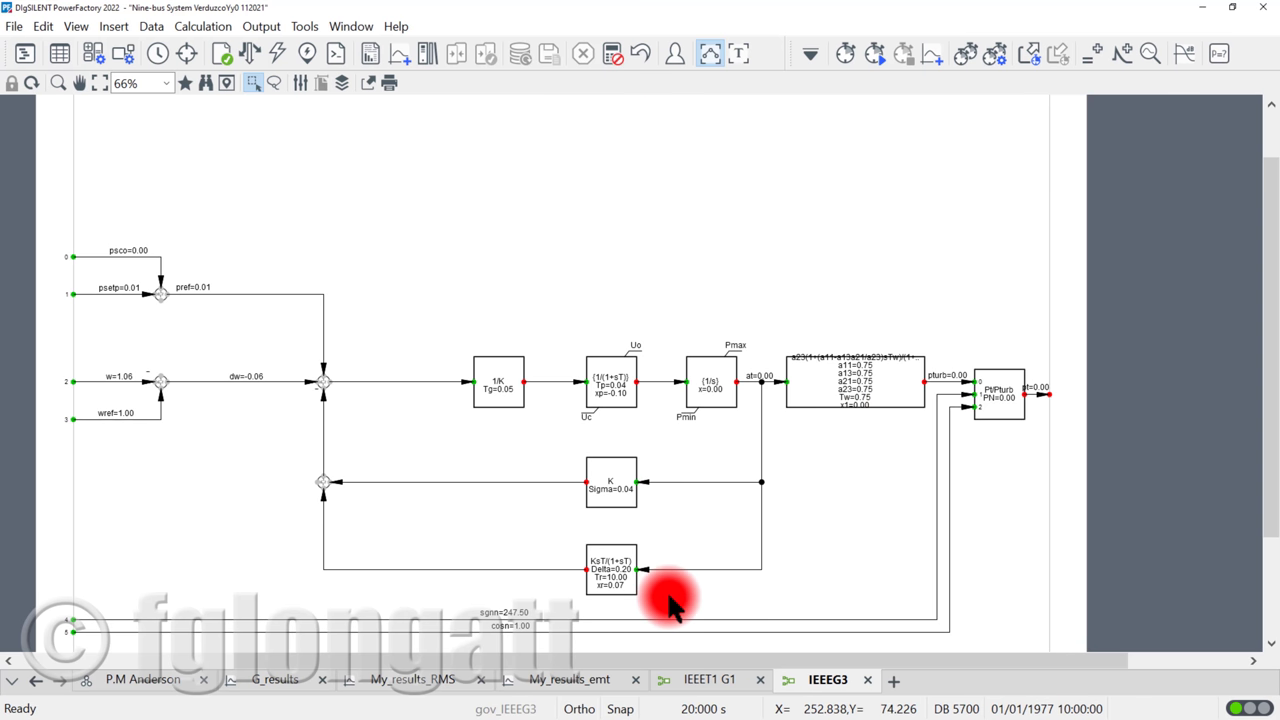
# Examine the input signals voel, vuel, usetp, u and upss in generator G 01's IEEET1 excitation system diagram
pyautogui.click(730, 681)
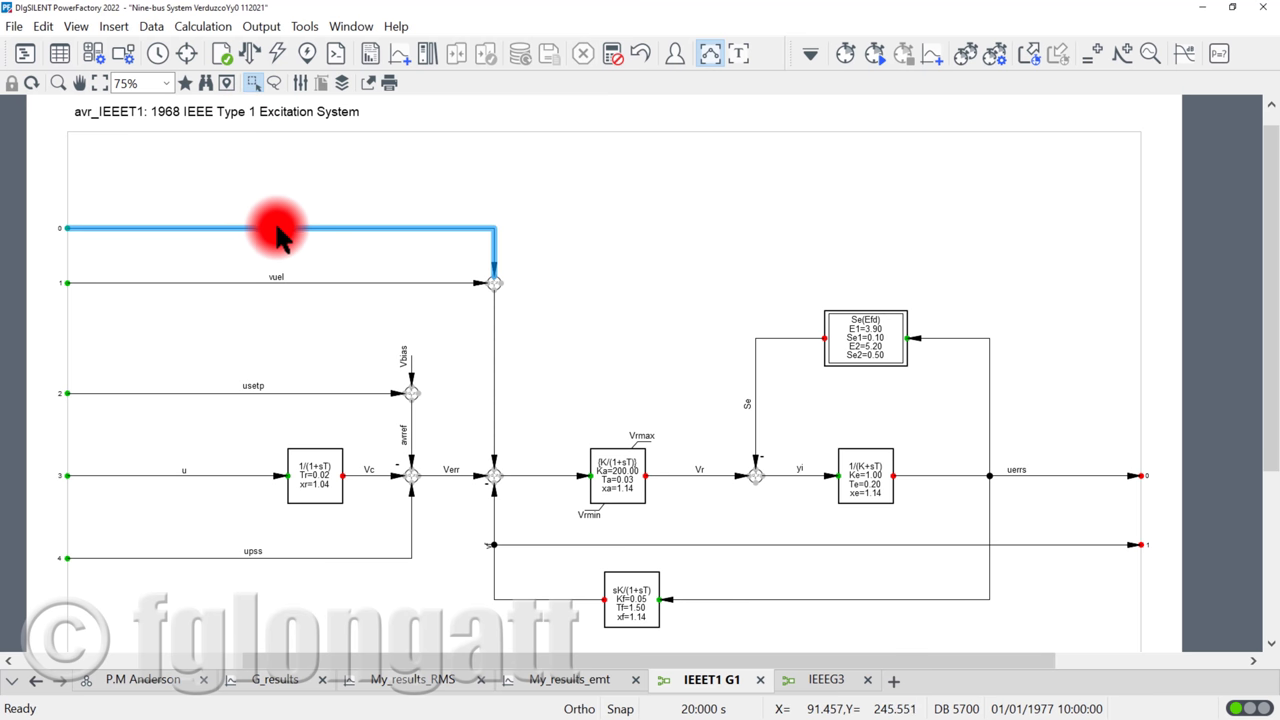
pyautogui.click(276, 283)
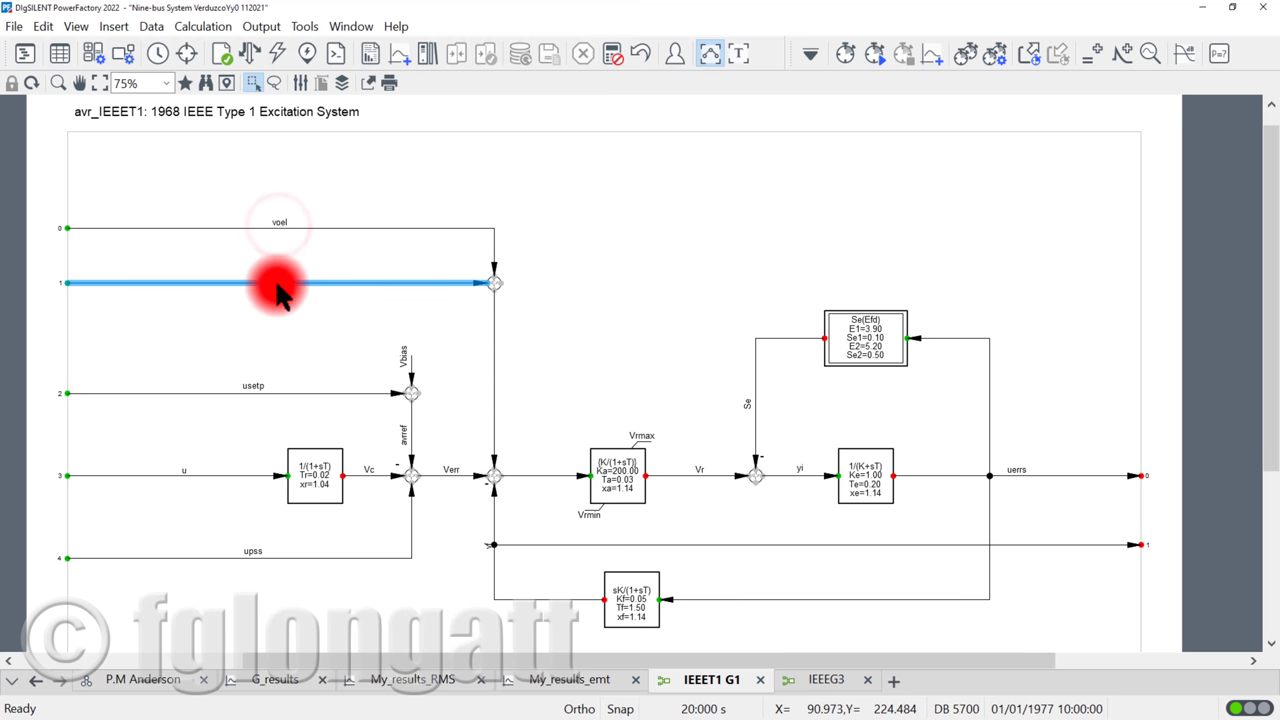
pyautogui.click(274, 393)
pyautogui.click(245, 476)
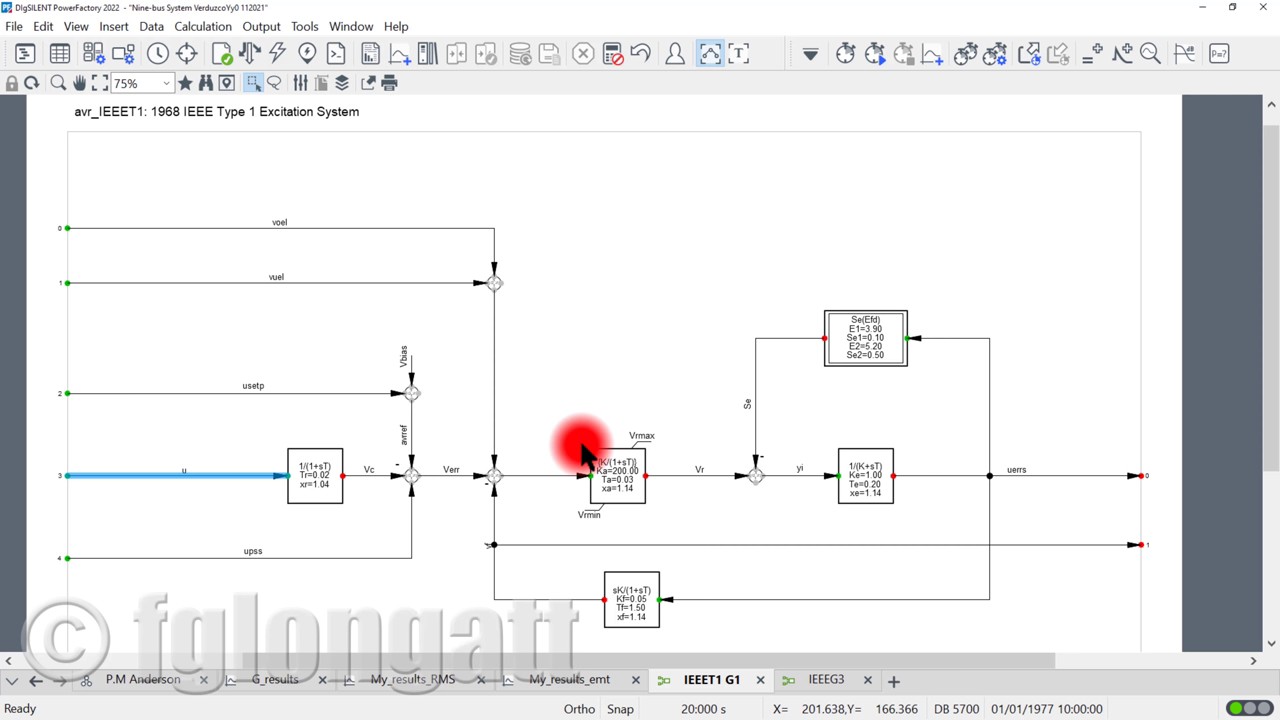
pyautogui.click(341, 400)
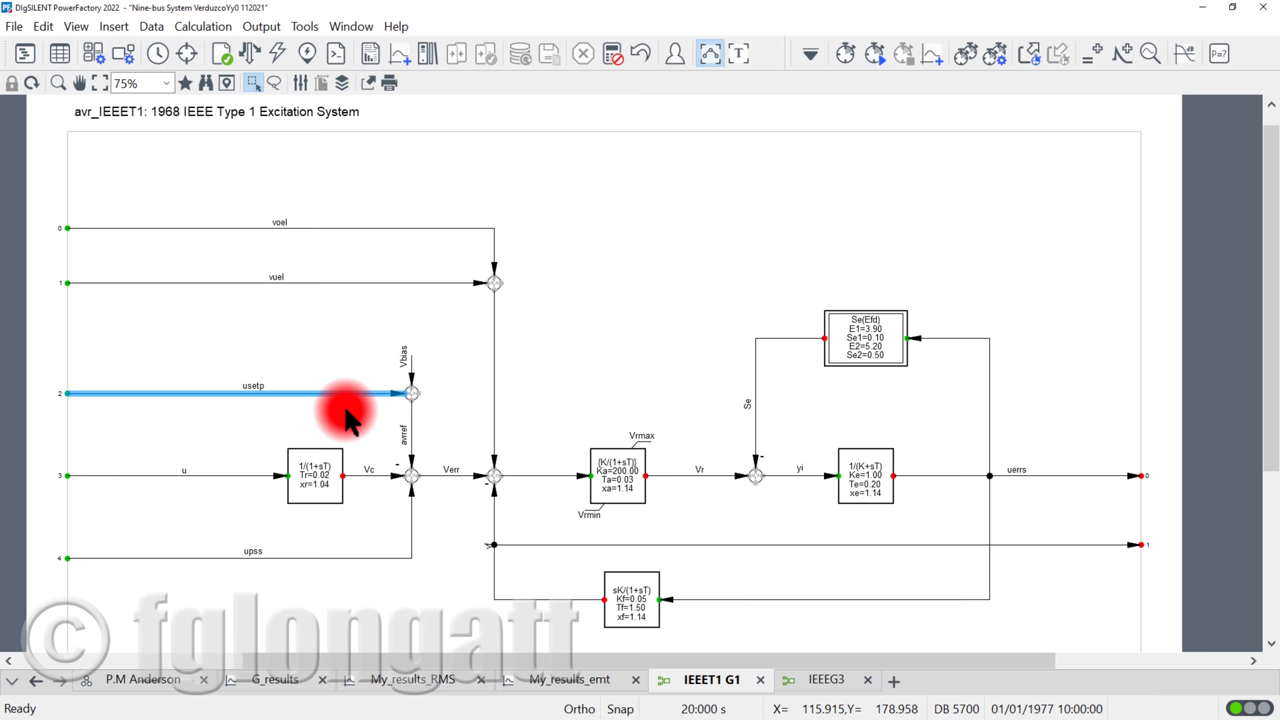
pyautogui.click(285, 230)
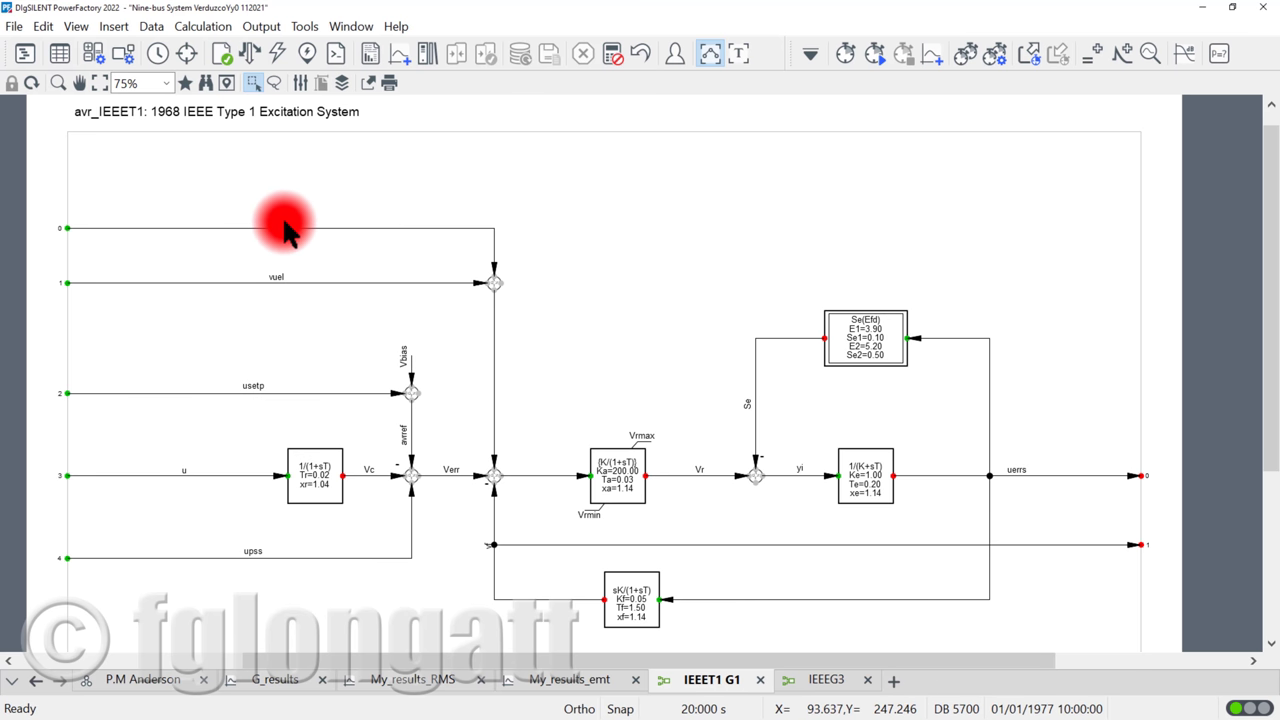
pyautogui.click(281, 224)
pyautogui.click(280, 280)
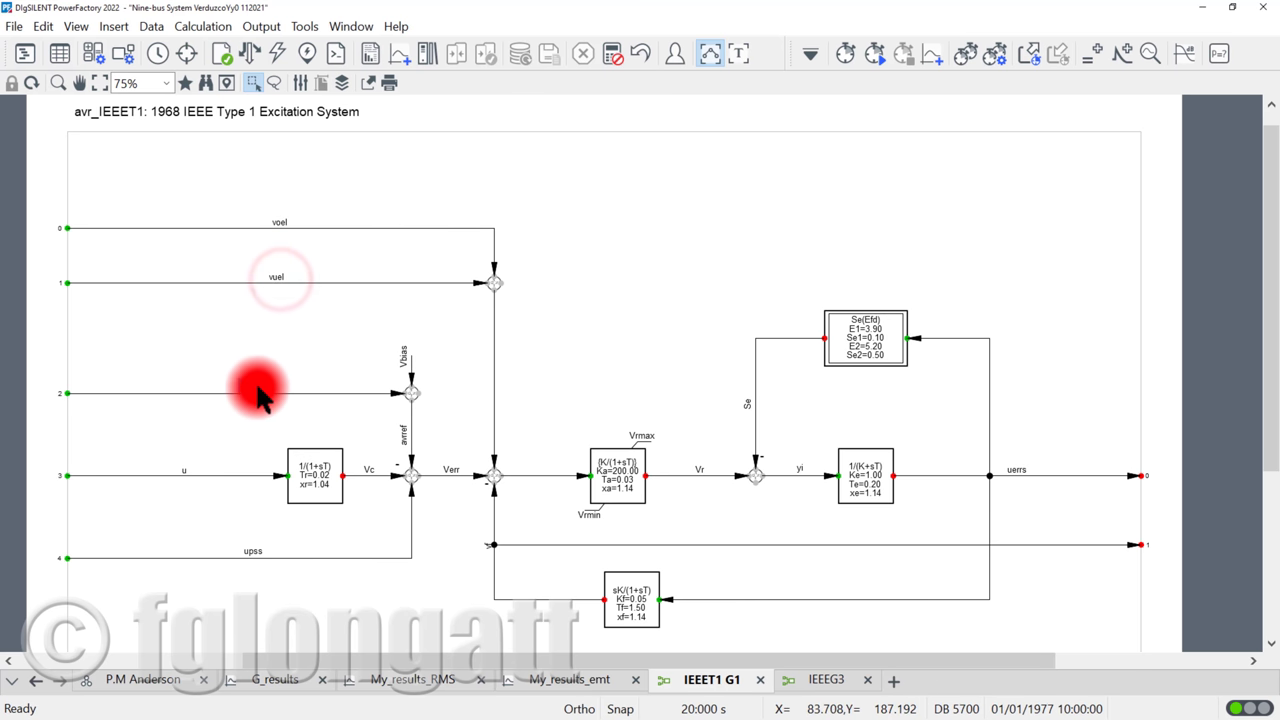
pyautogui.click(254, 392)
pyautogui.click(189, 475)
pyautogui.click(254, 551)
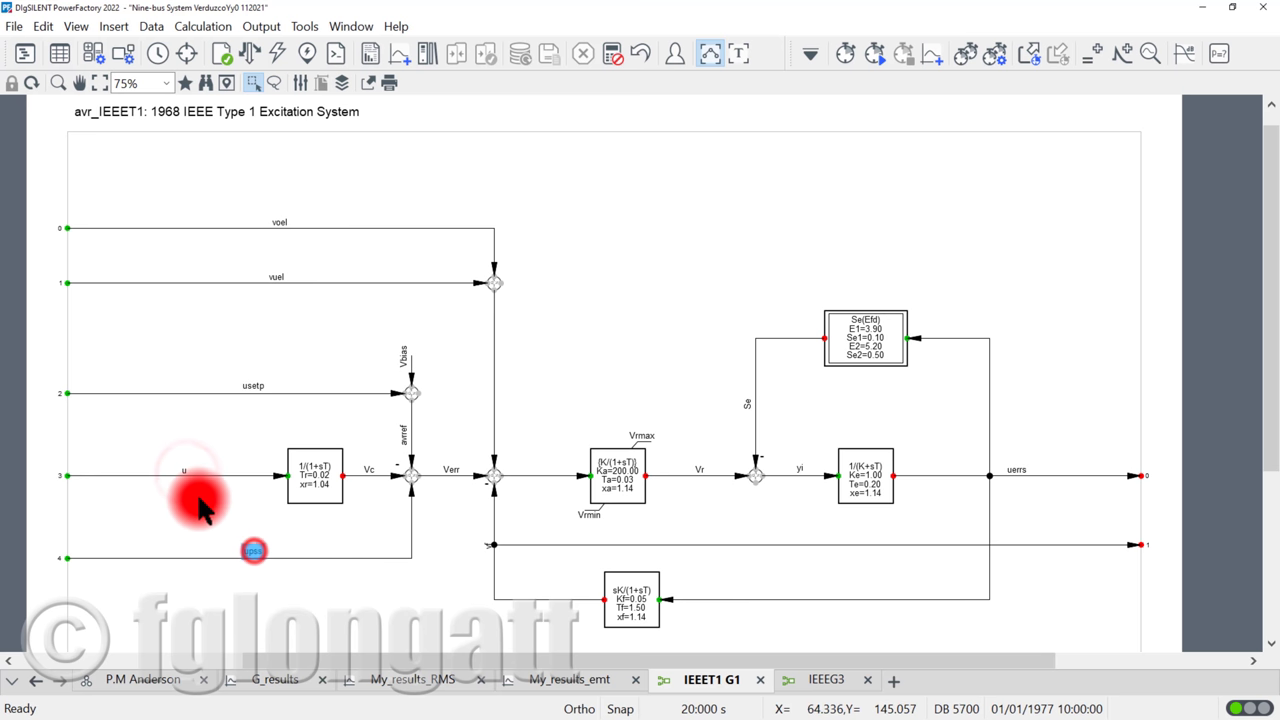
pyautogui.click(186, 468)
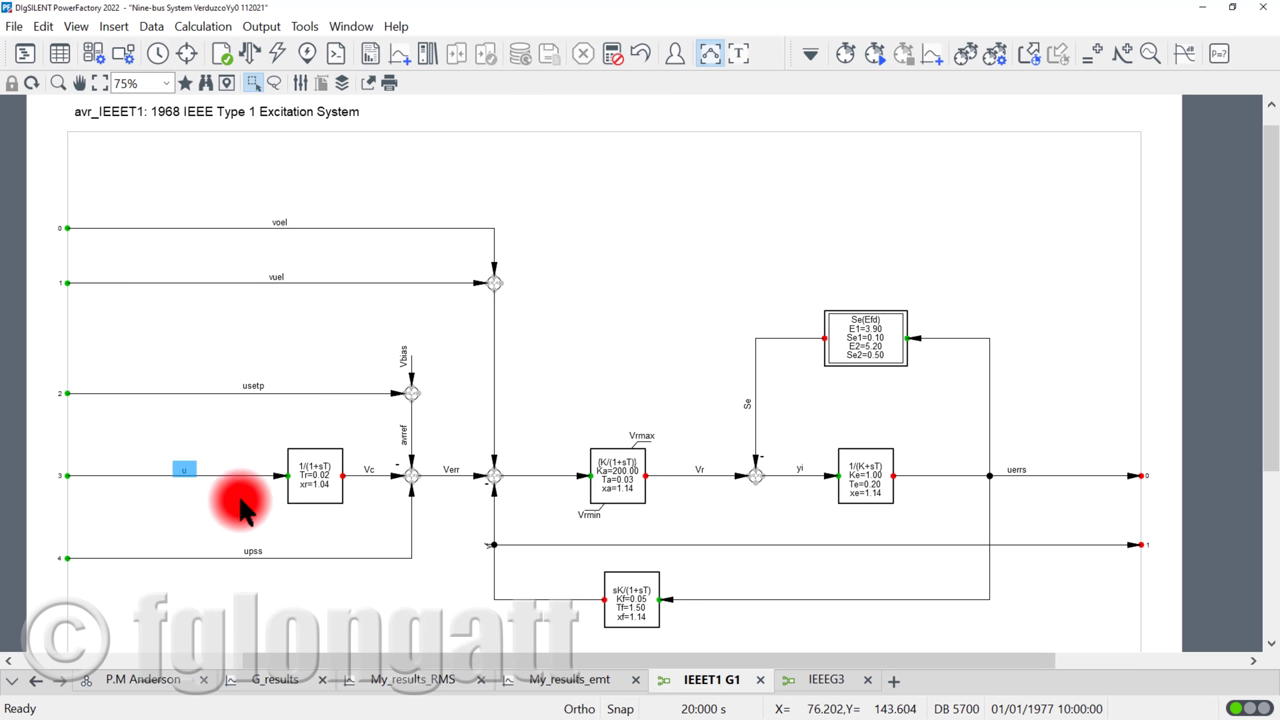
pyautogui.click(228, 476)
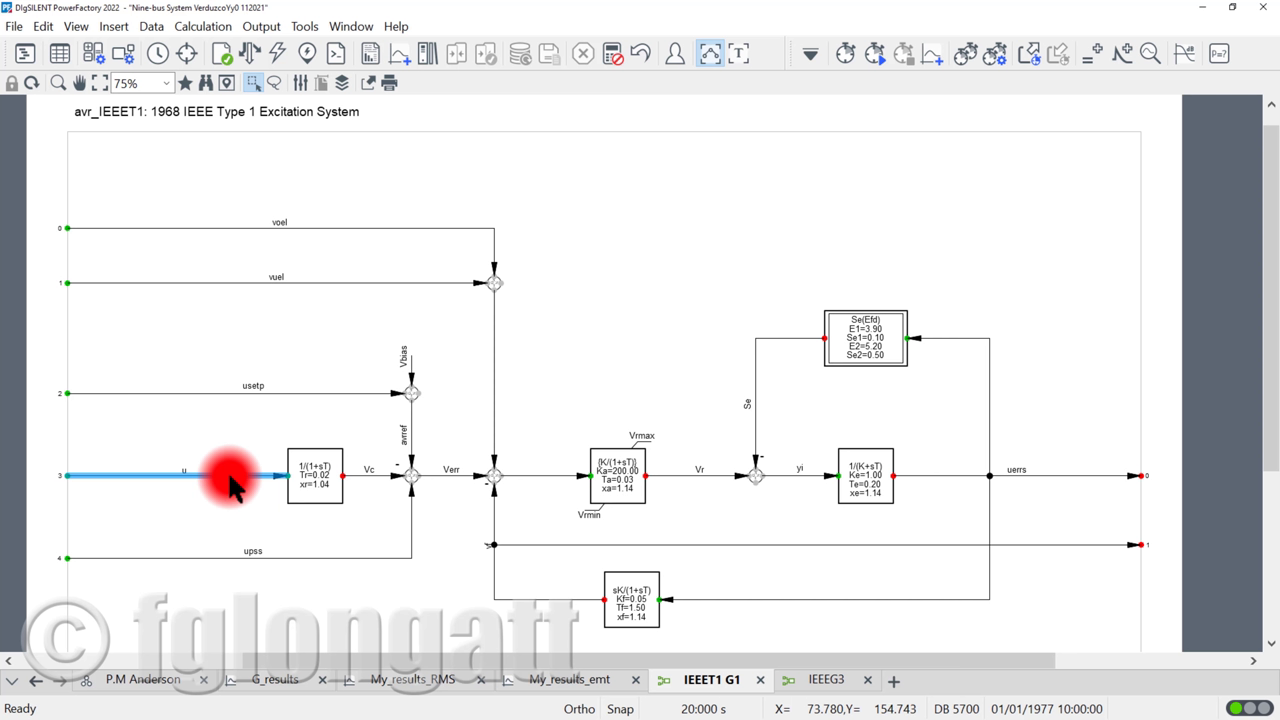
pyautogui.click(327, 425)
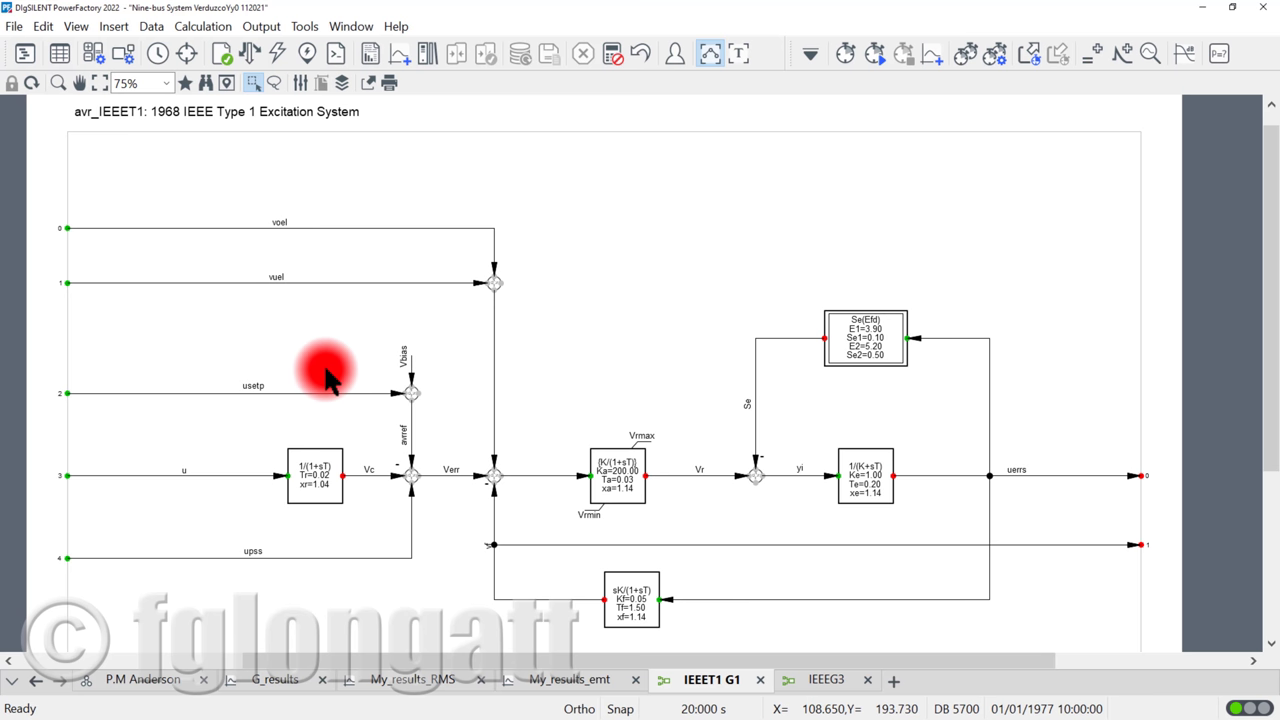
# Set the signal label format in the IEEET1 diagram to Signal Value, starting from the usetp label
pyautogui.rightClick(255, 396)
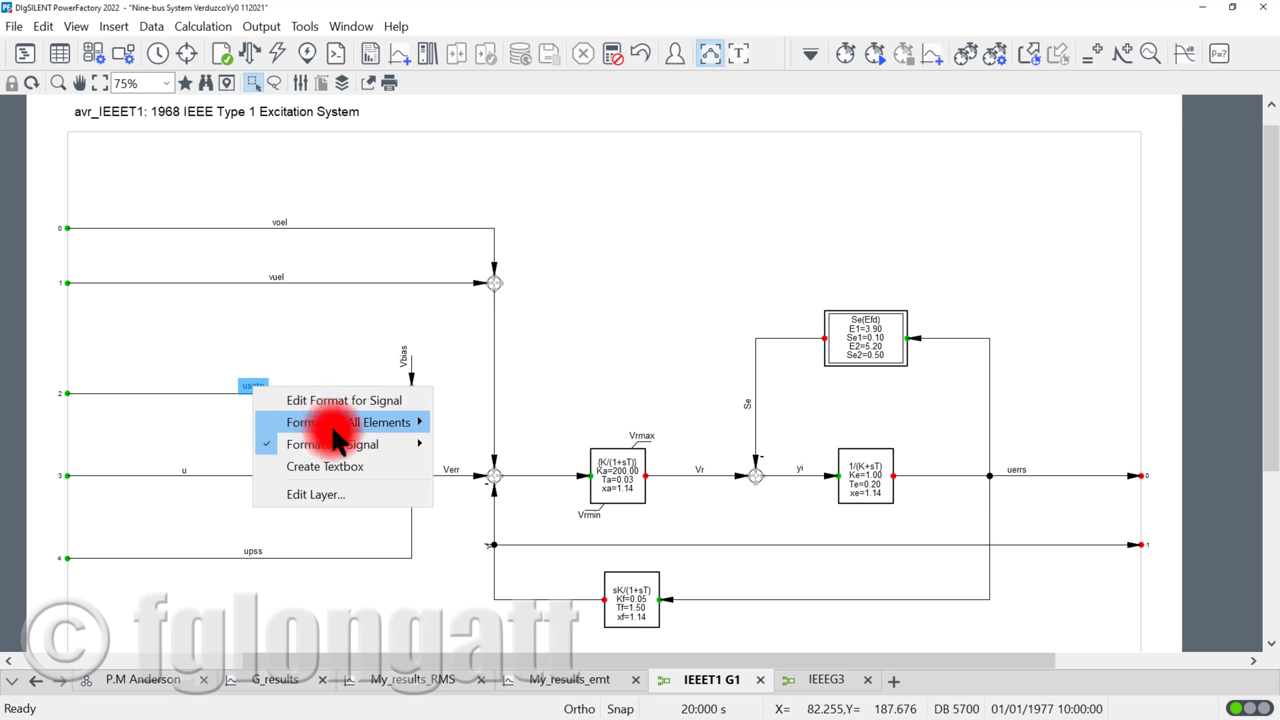
pyautogui.moveTo(338, 440)
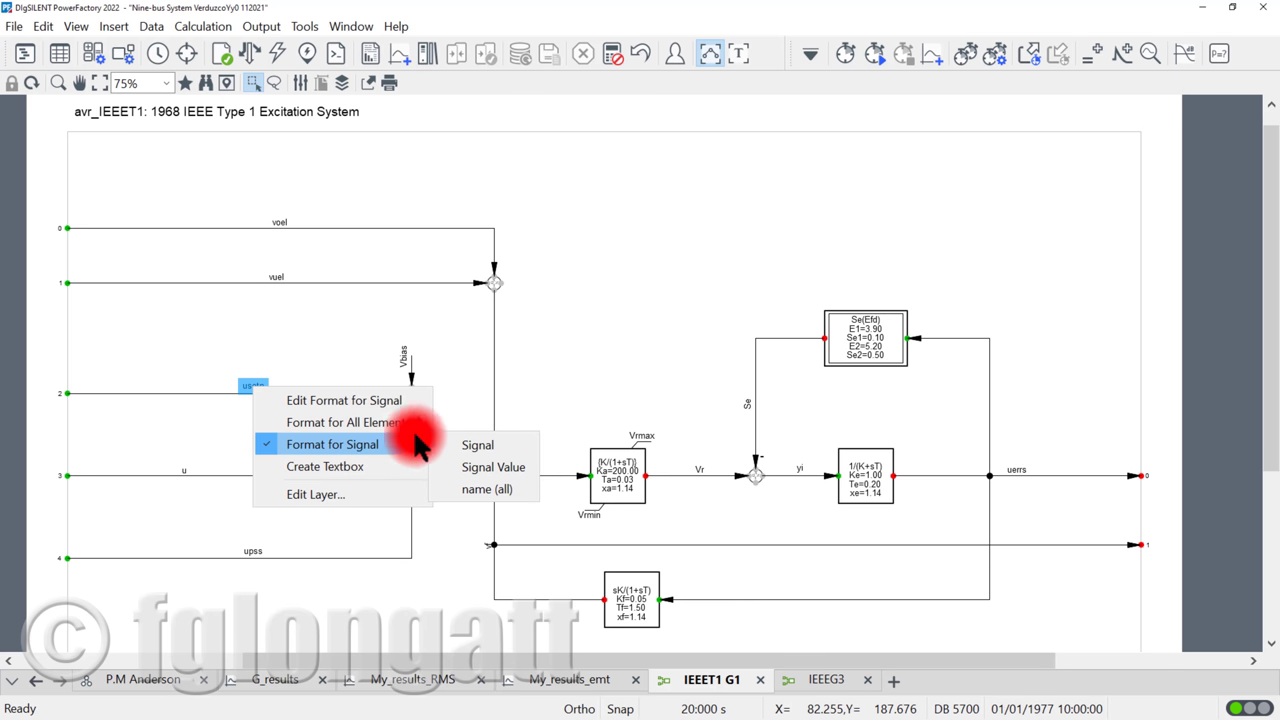
pyautogui.click(474, 484)
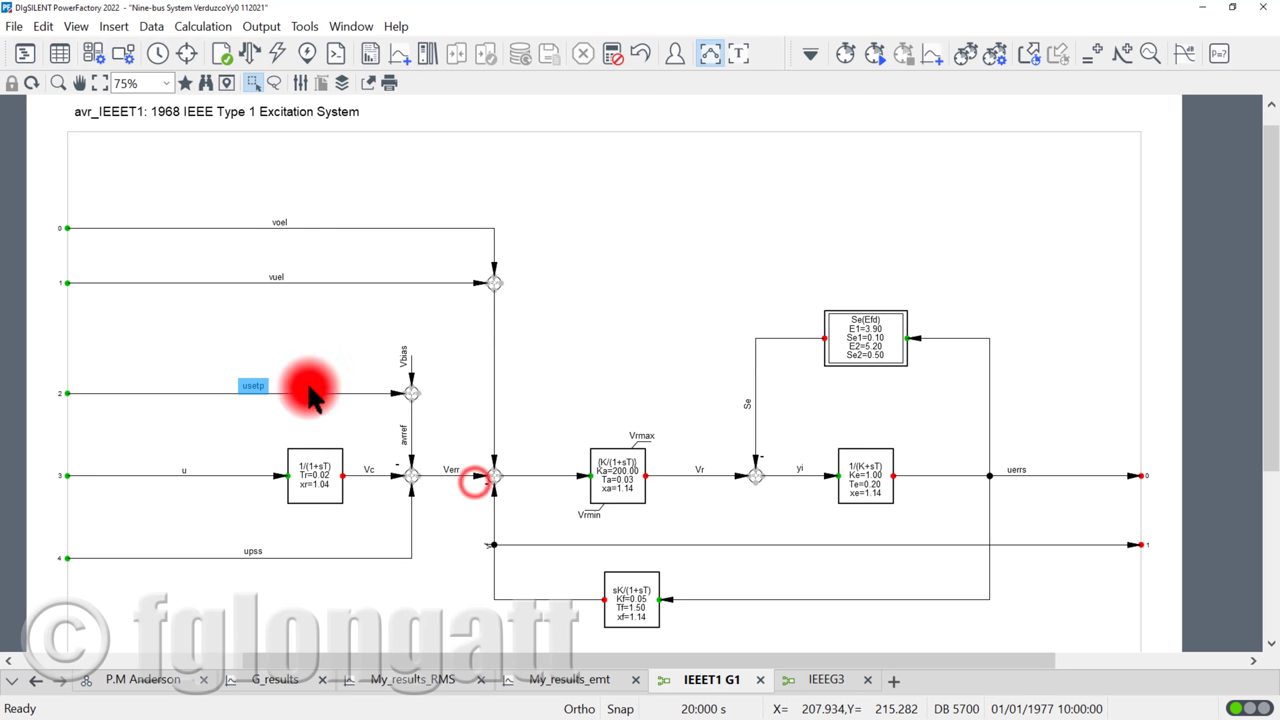
pyautogui.rightClick(264, 387)
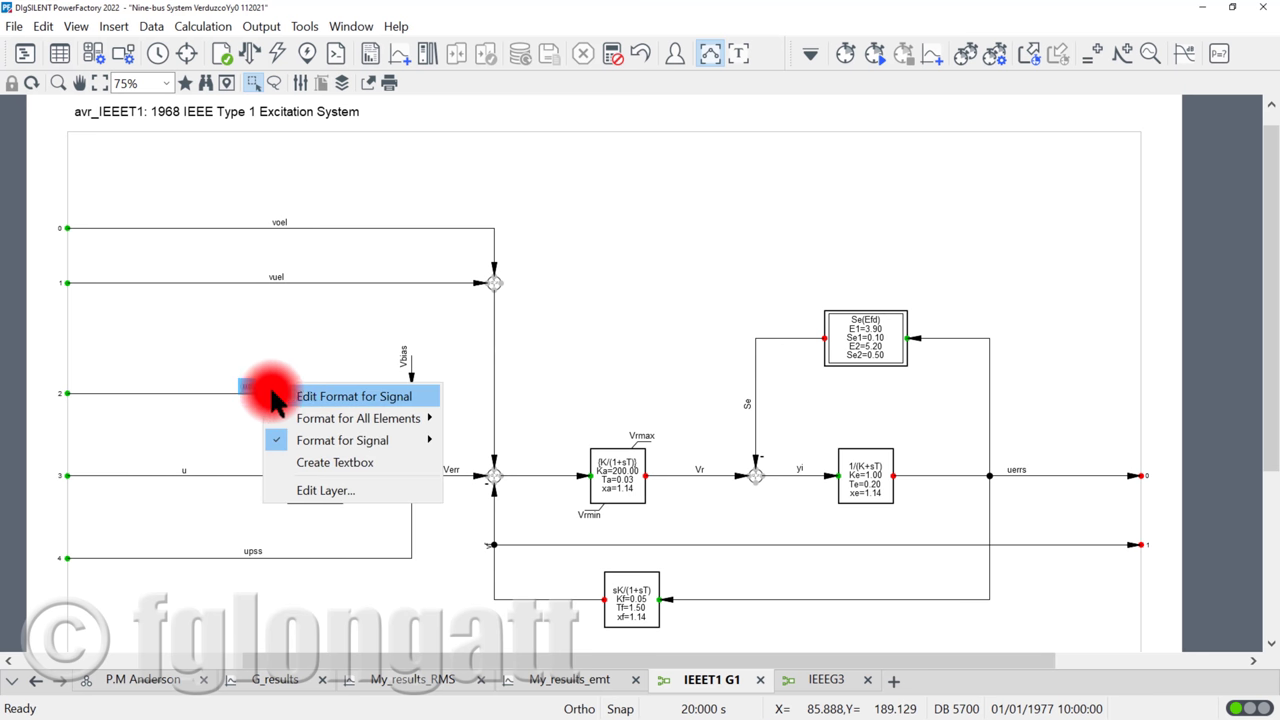
pyautogui.click(316, 440)
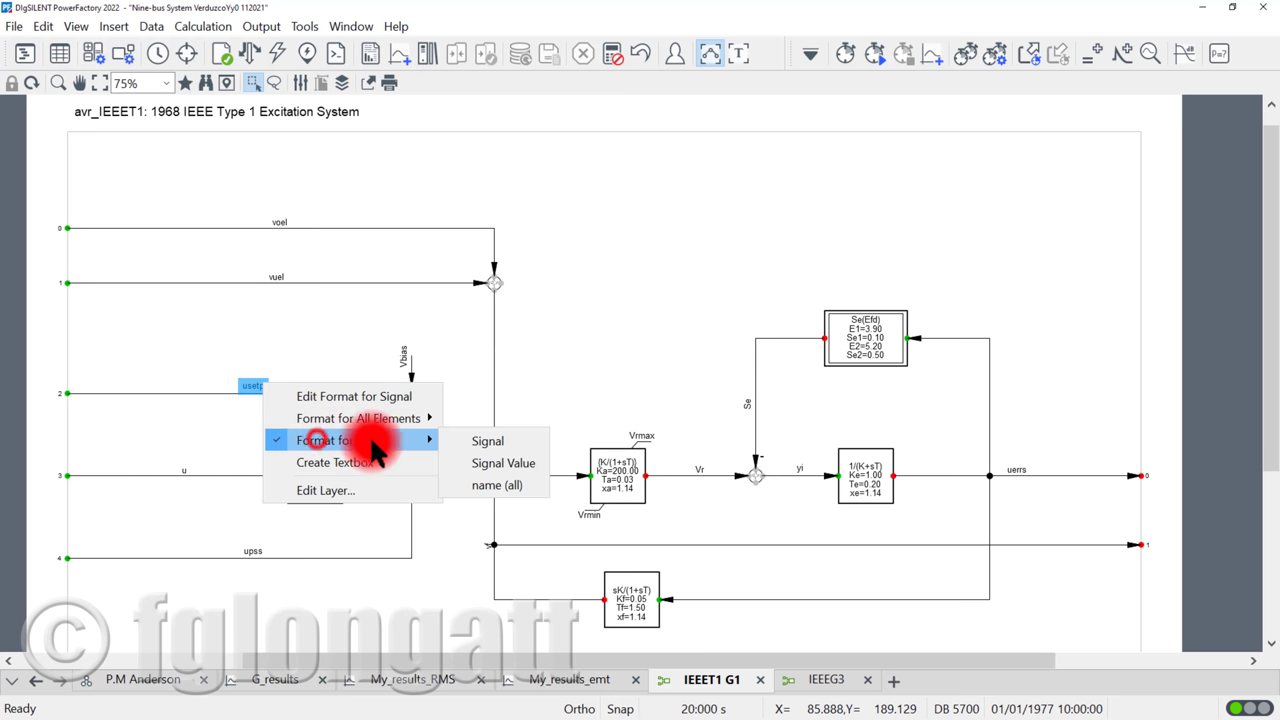
pyautogui.click(503, 466)
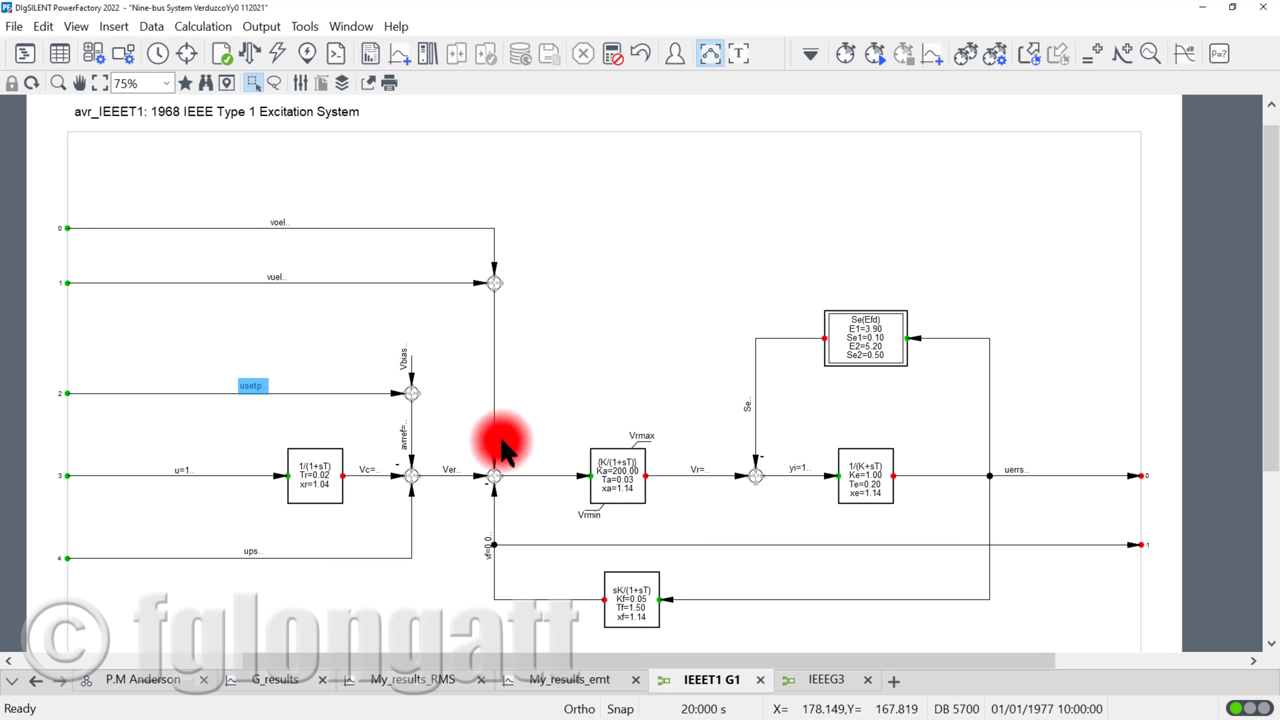
# Adapt the text box width for all objects in the IEEET1 diagram's Labels layer
pyautogui.rightClick(248, 386)
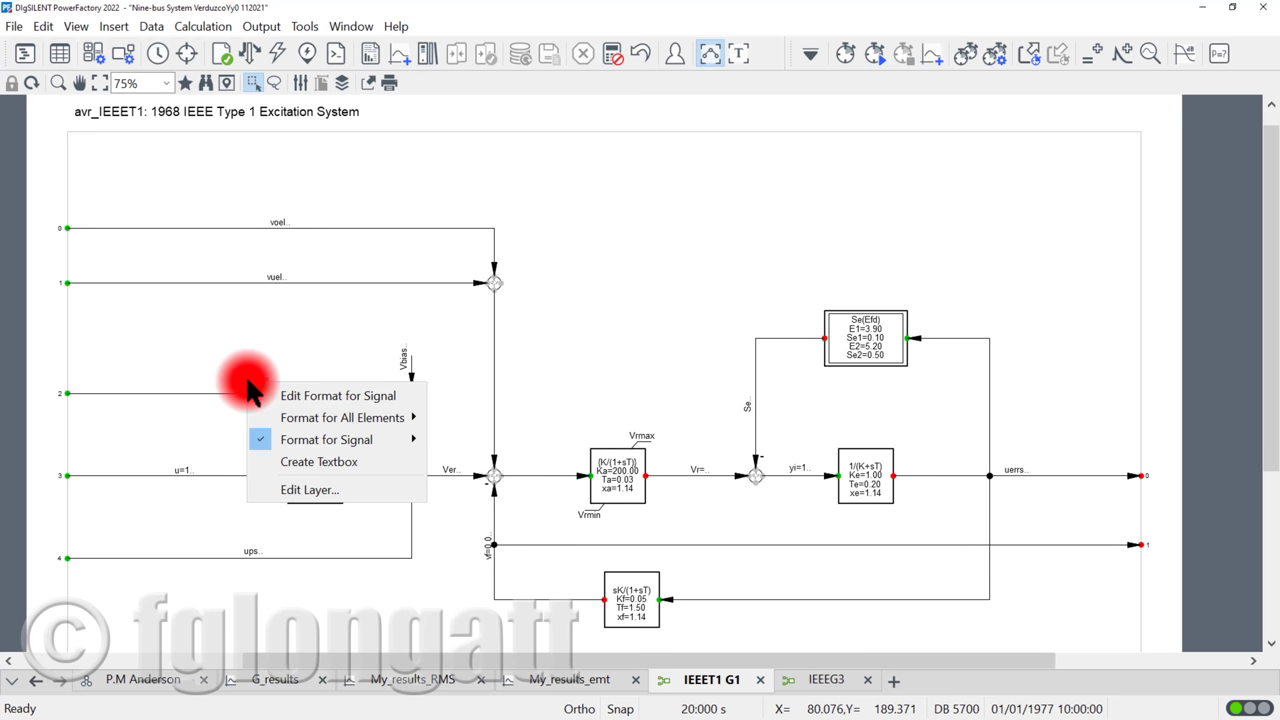
pyautogui.click(309, 488)
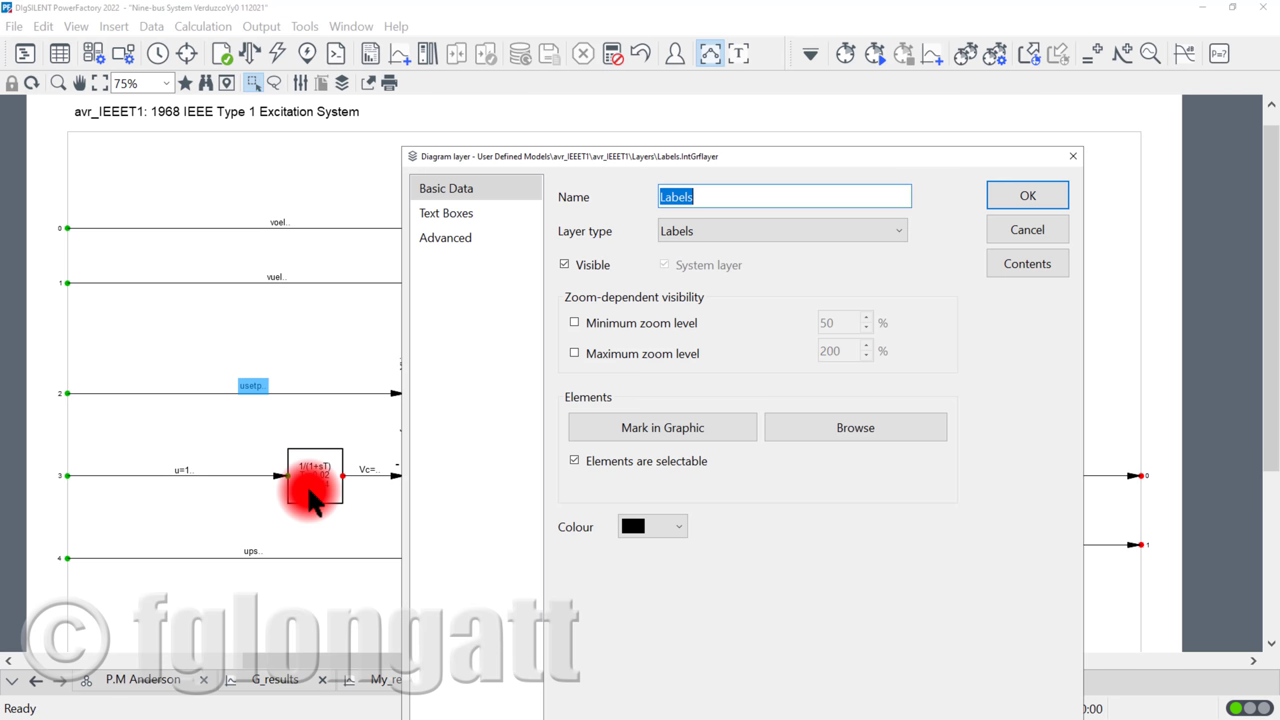
pyautogui.click(478, 213)
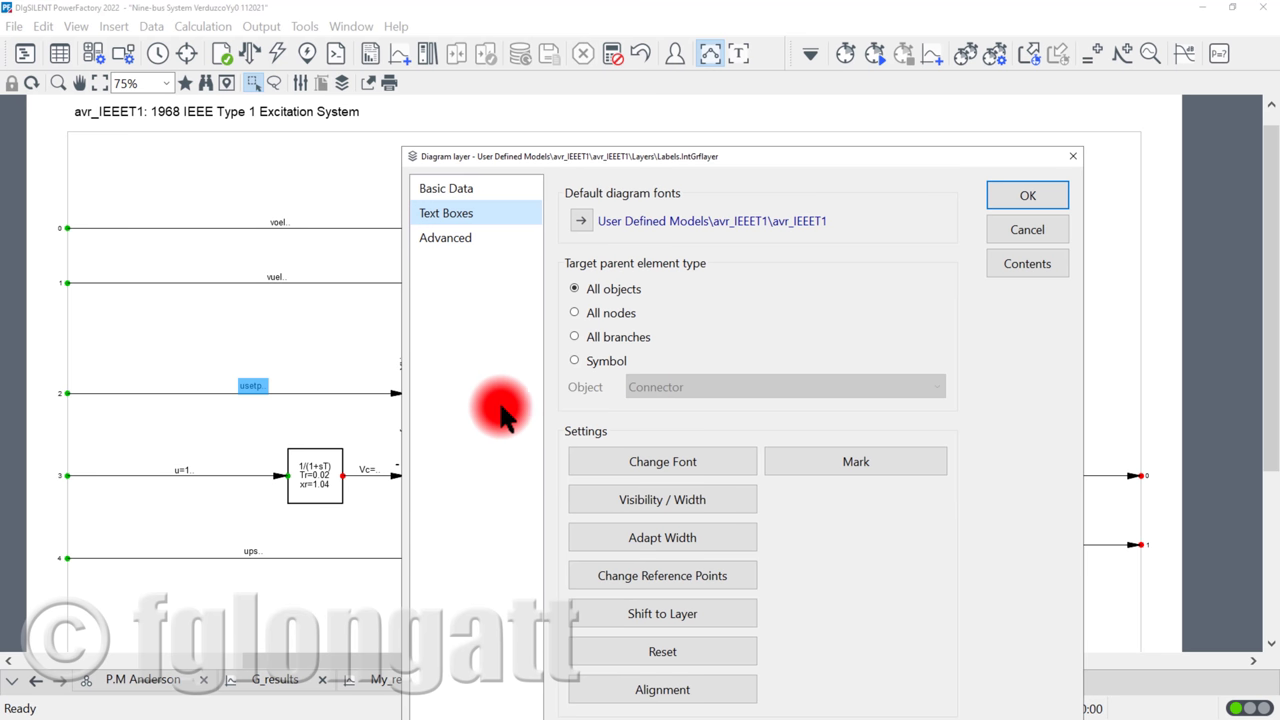
pyautogui.click(633, 540)
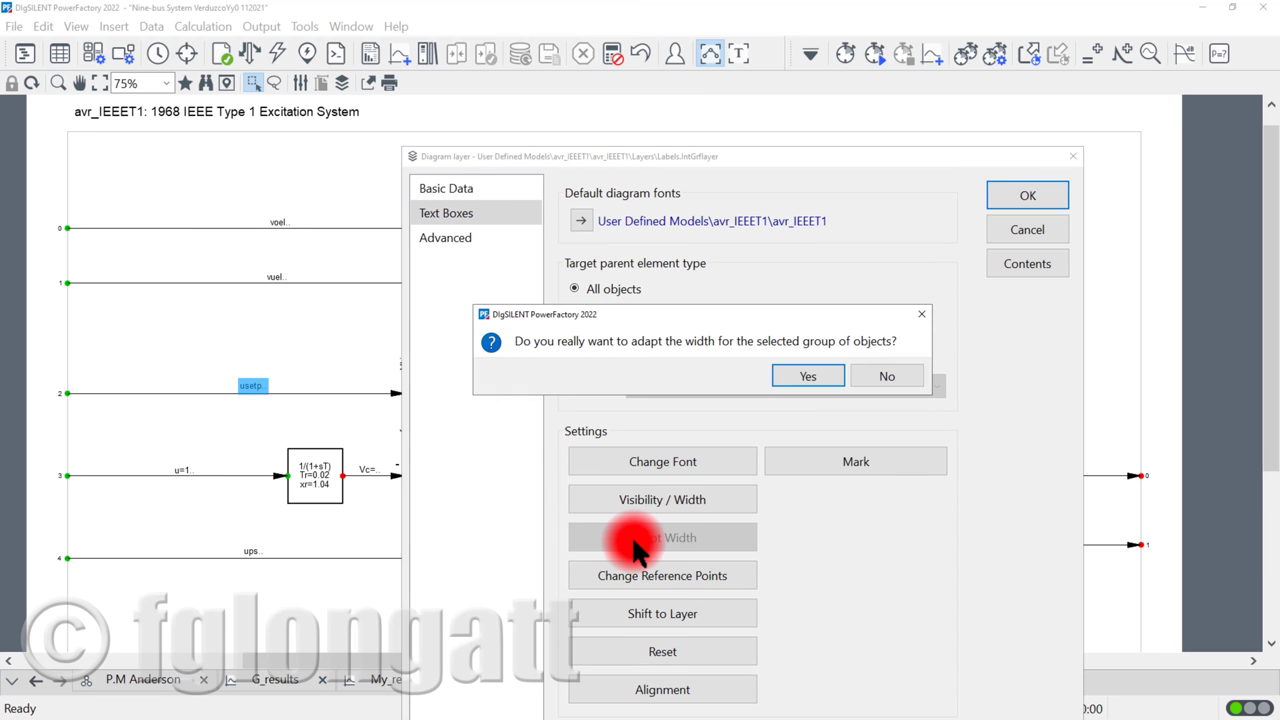
pyautogui.click(806, 375)
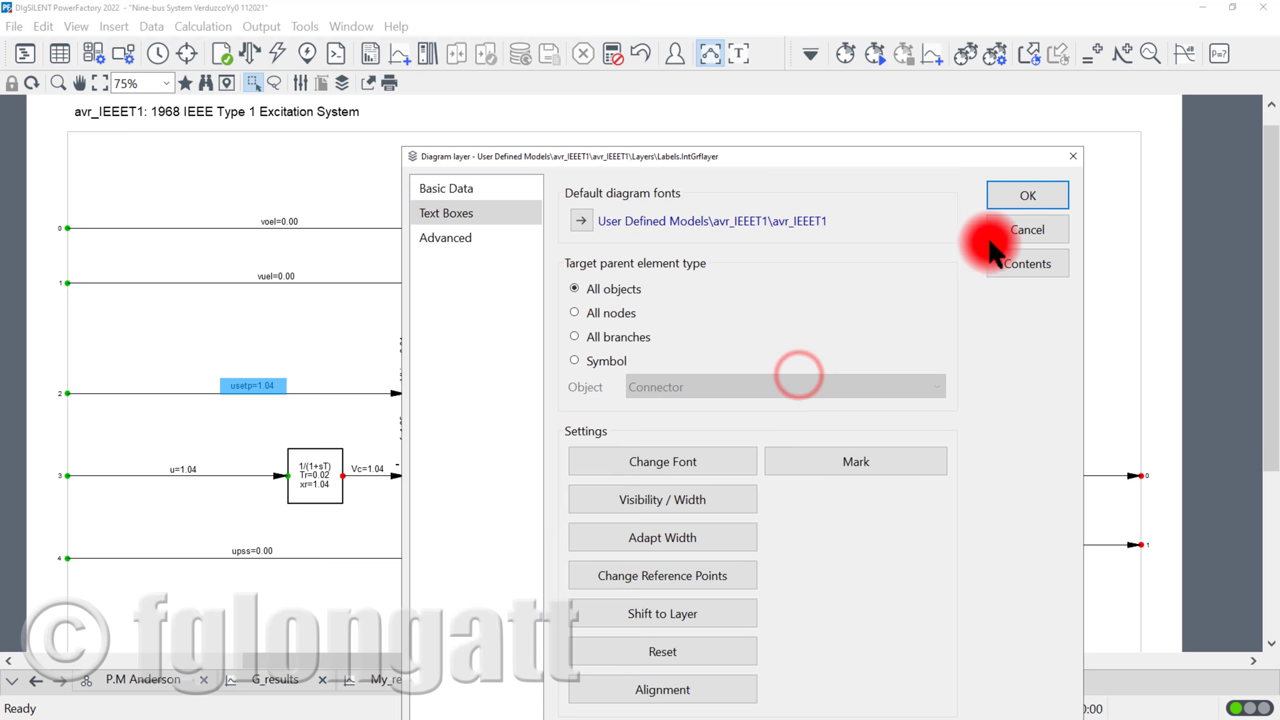
pyautogui.click(1022, 196)
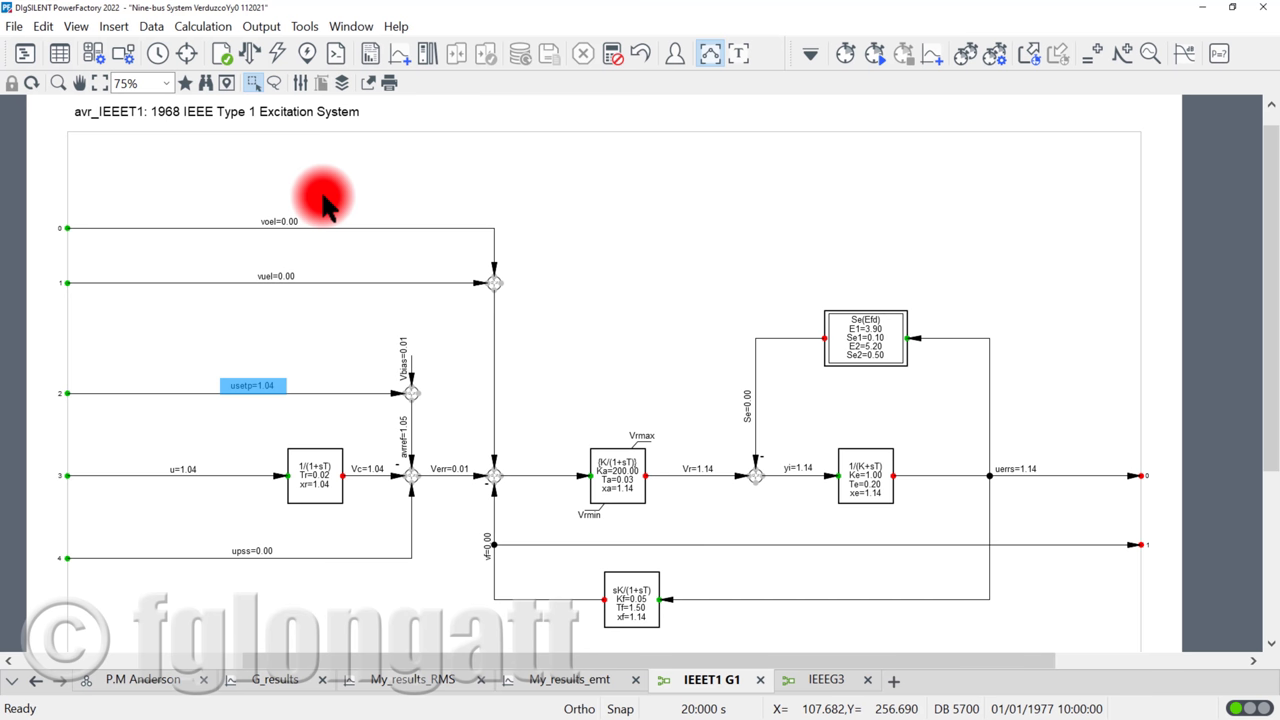
# Calculate the initial conditions for RMS values with a balanced, positive-sequence network and inspect the IEEET1 signal Vr
pyautogui.click(845, 53)
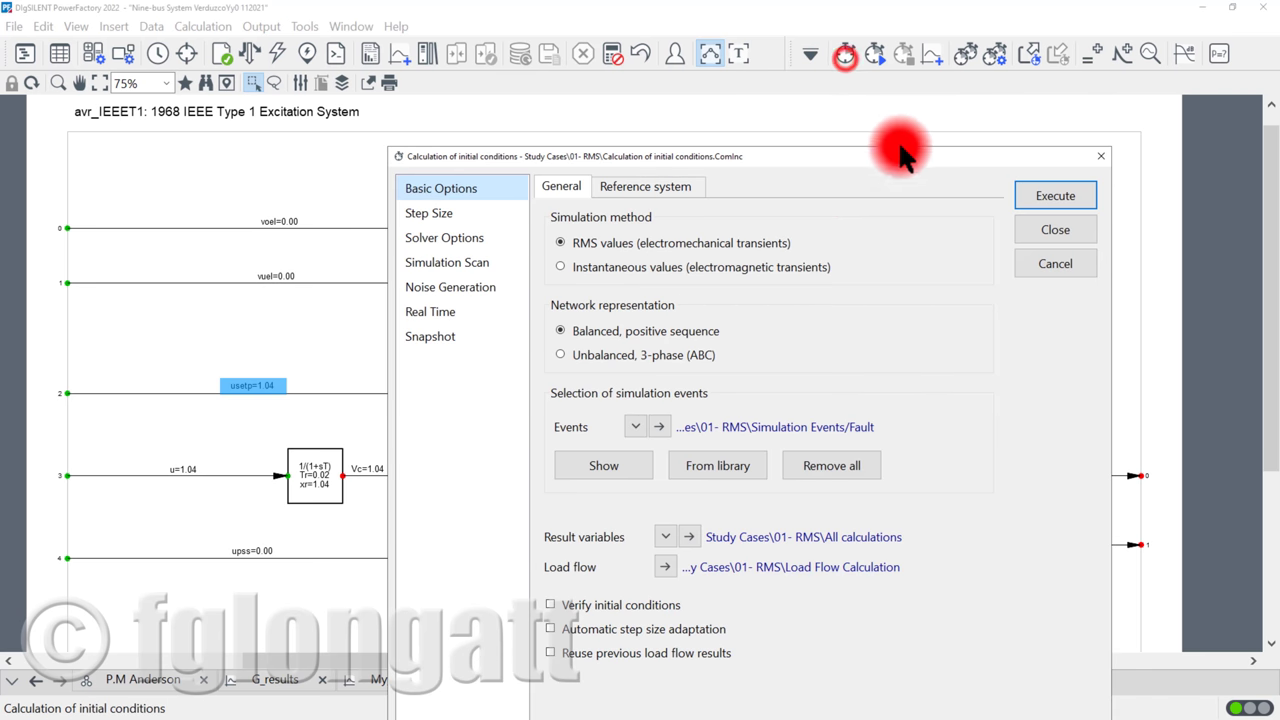
pyautogui.click(1022, 200)
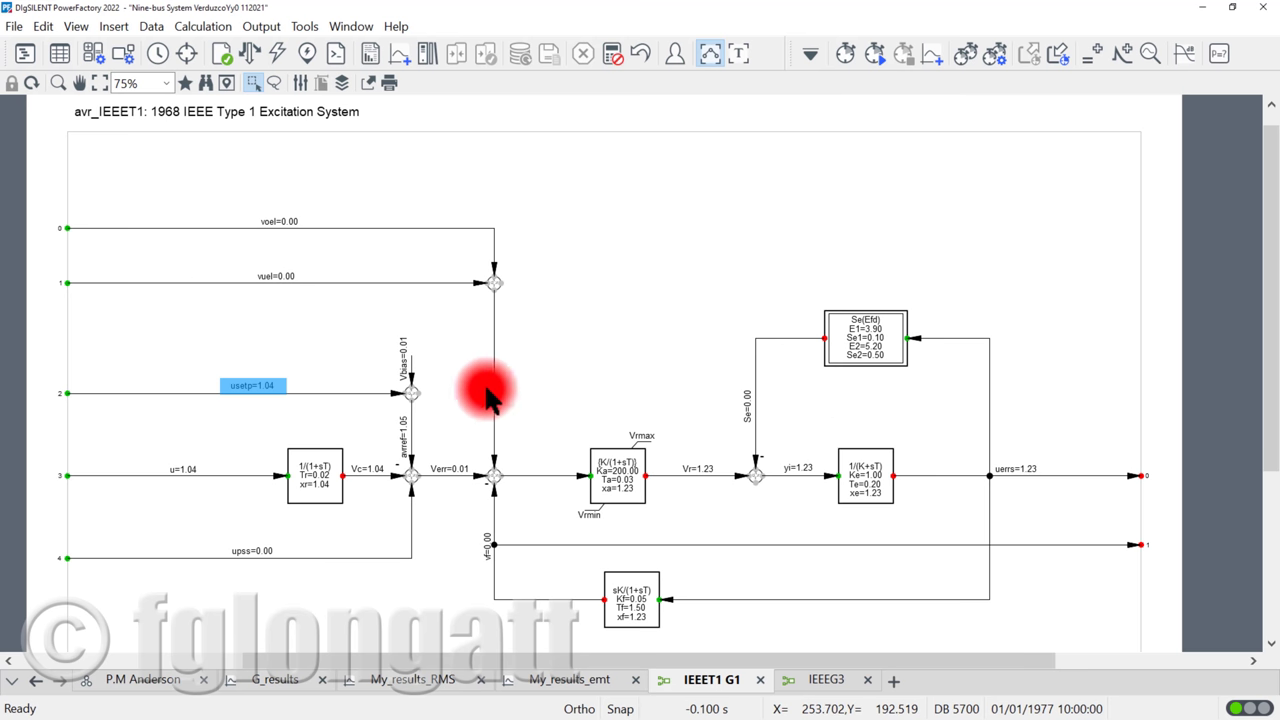
pyautogui.click(271, 403)
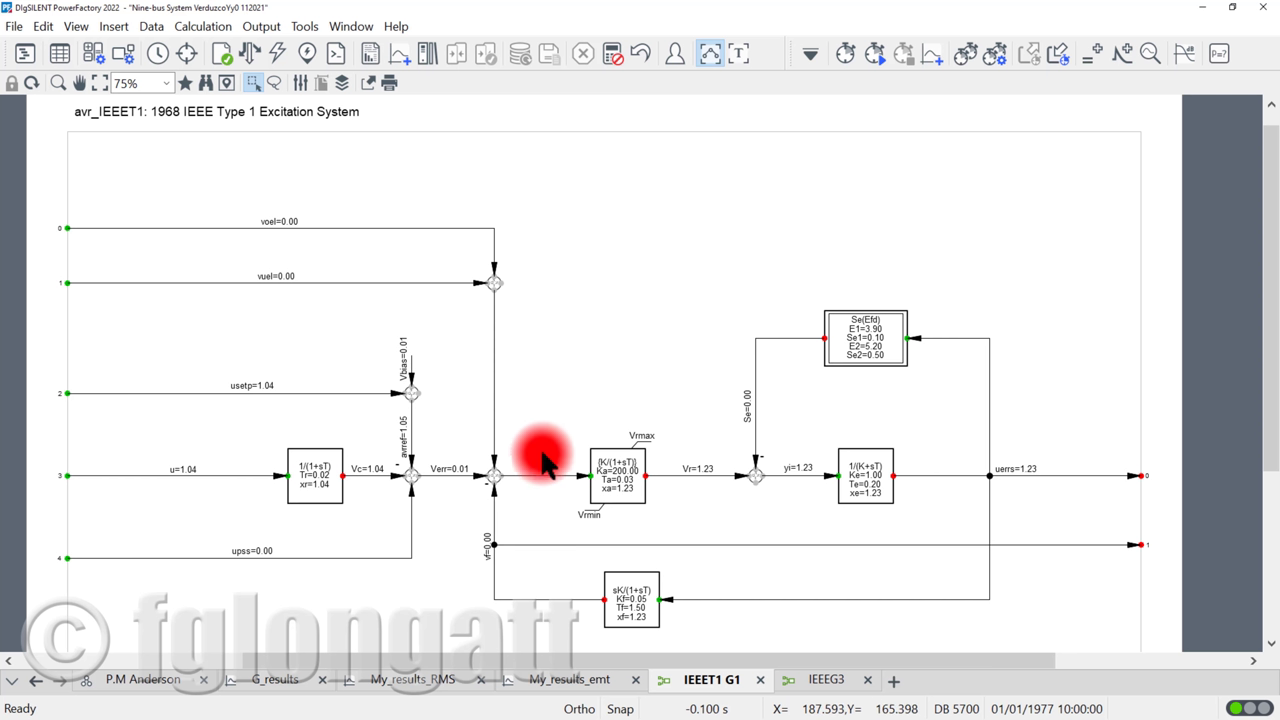
pyautogui.click(720, 476)
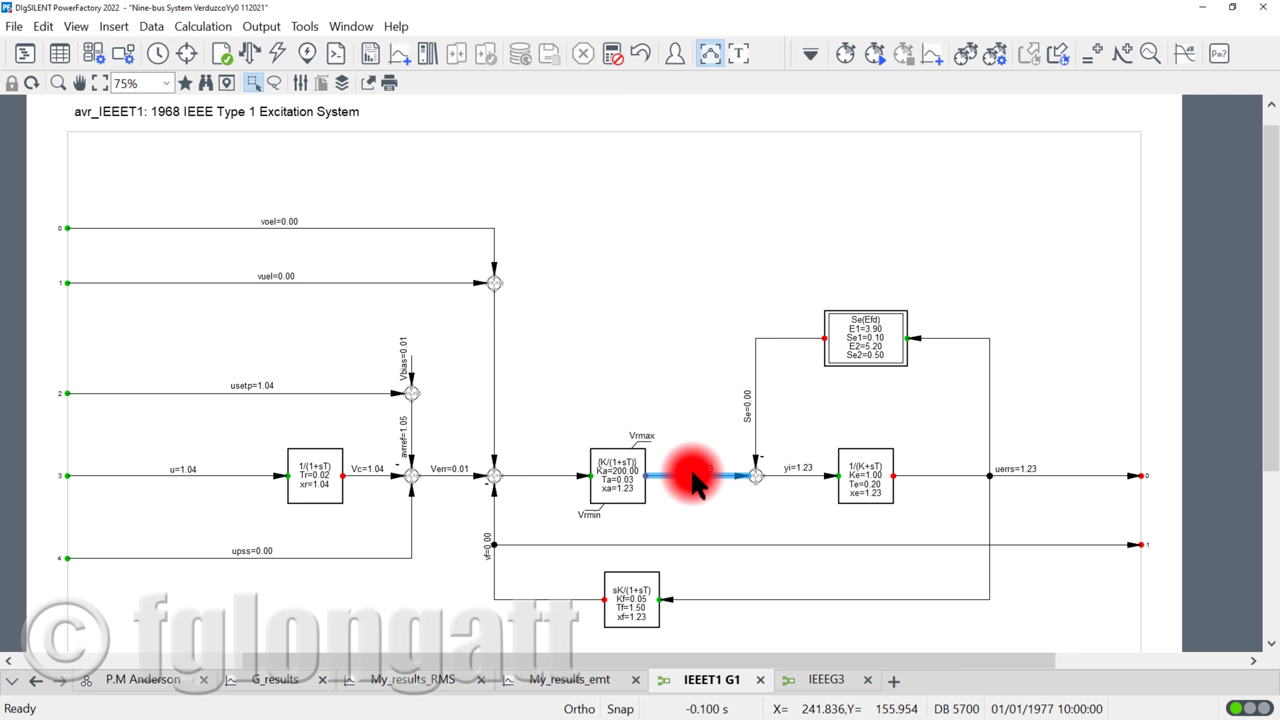
pyautogui.moveTo(693, 469)
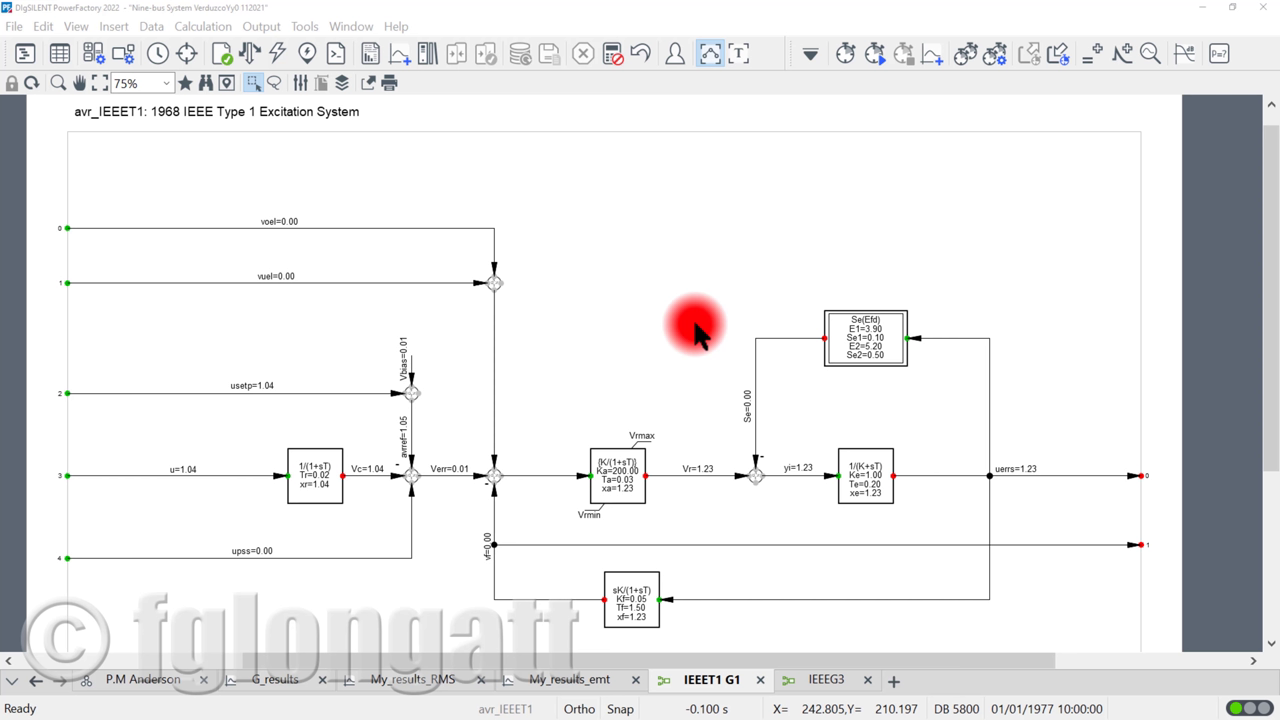
# Recalculate the RMS initial conditions and open the result variable selection of All calculations
pyautogui.click(843, 52)
pyautogui.click(1060, 203)
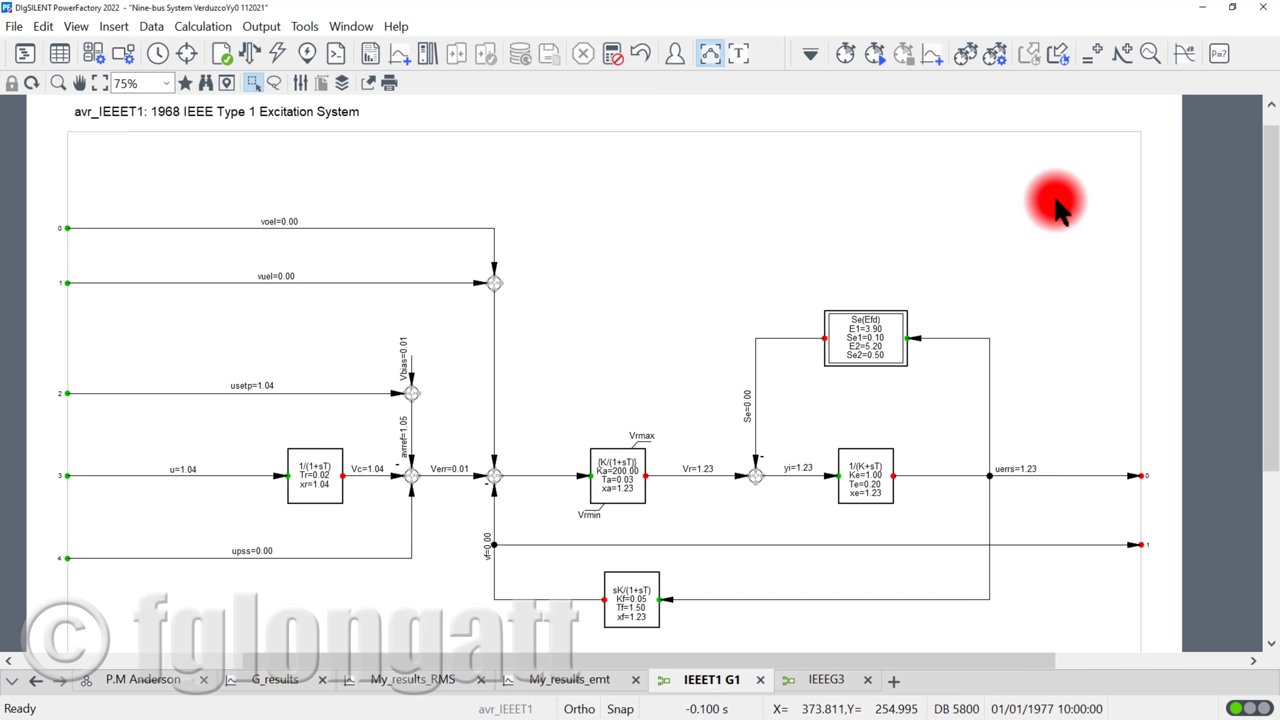
pyautogui.click(1088, 53)
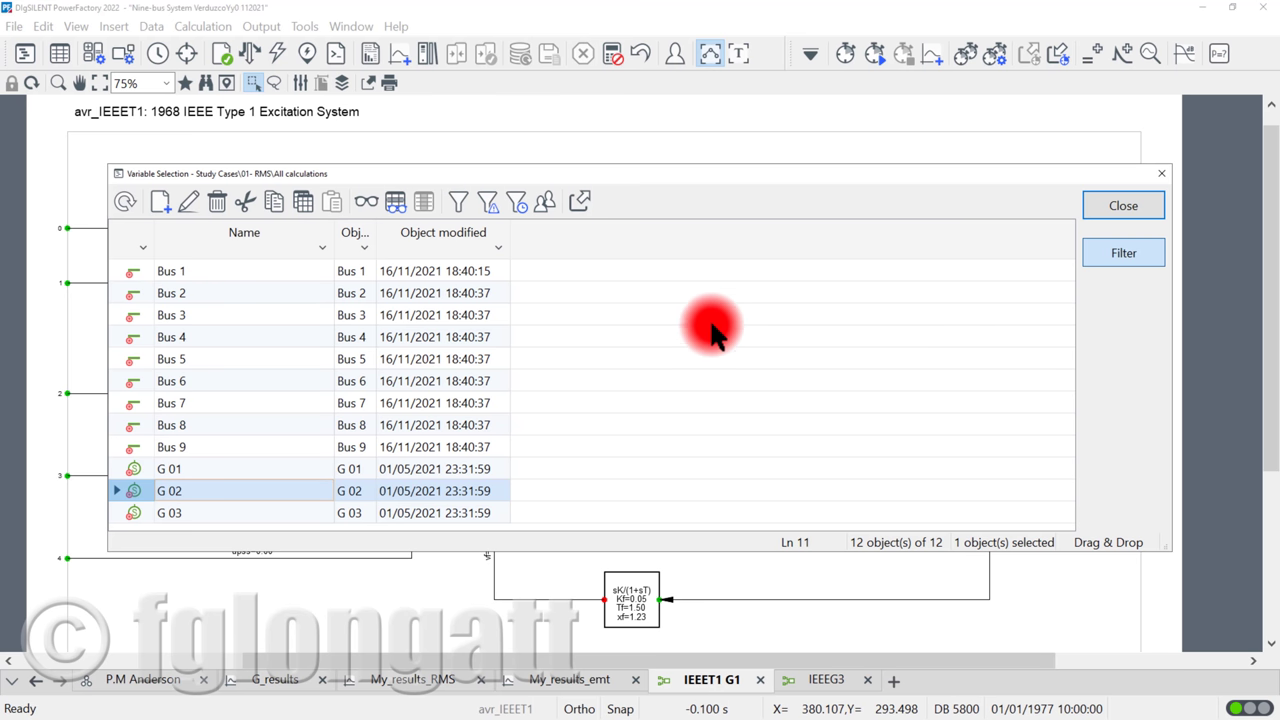
# Add a new RMS simulation variable selection to All calculations and open the choice of its object
pyautogui.click(162, 202)
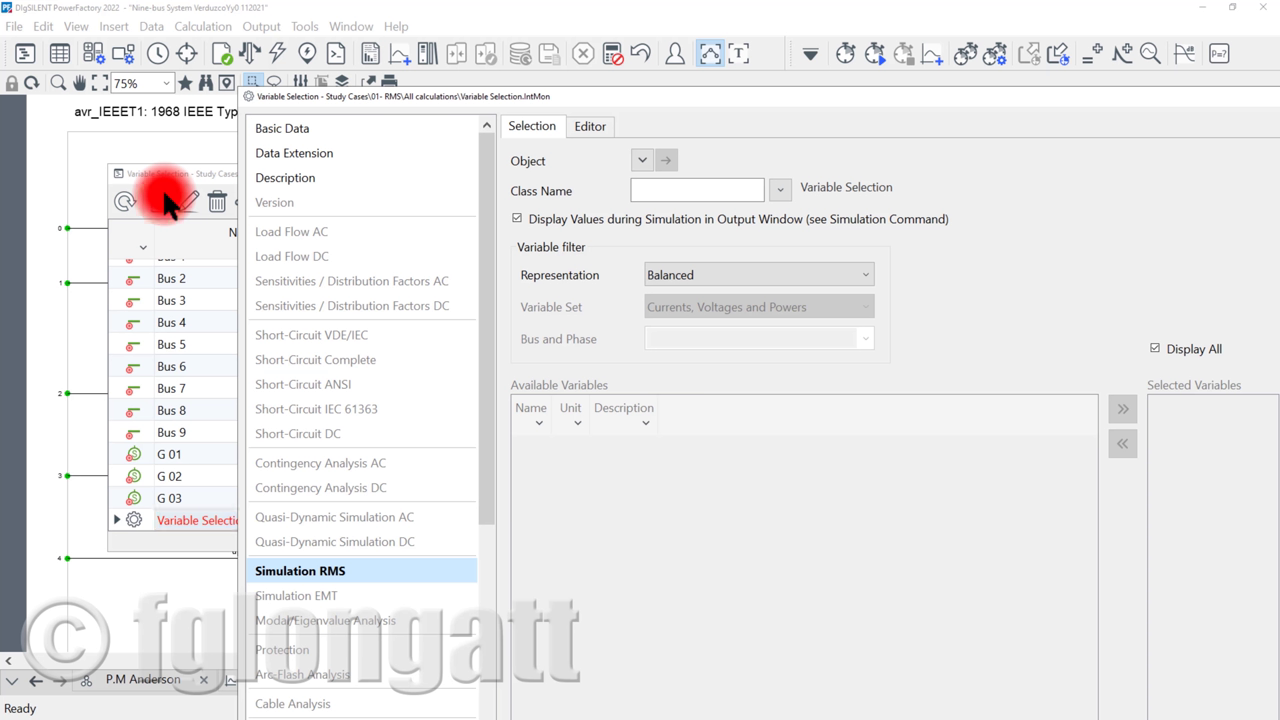
pyautogui.moveTo(570, 98); pyautogui.dragTo(426, 58)
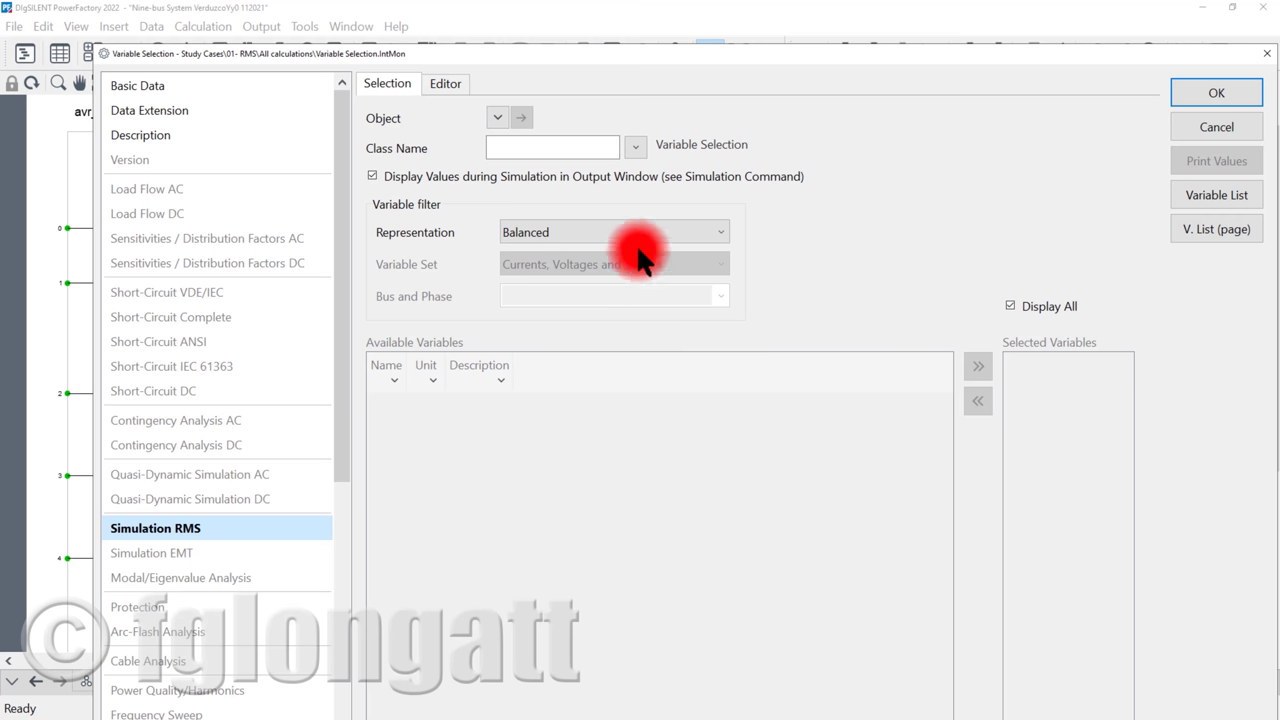
pyautogui.click(497, 118)
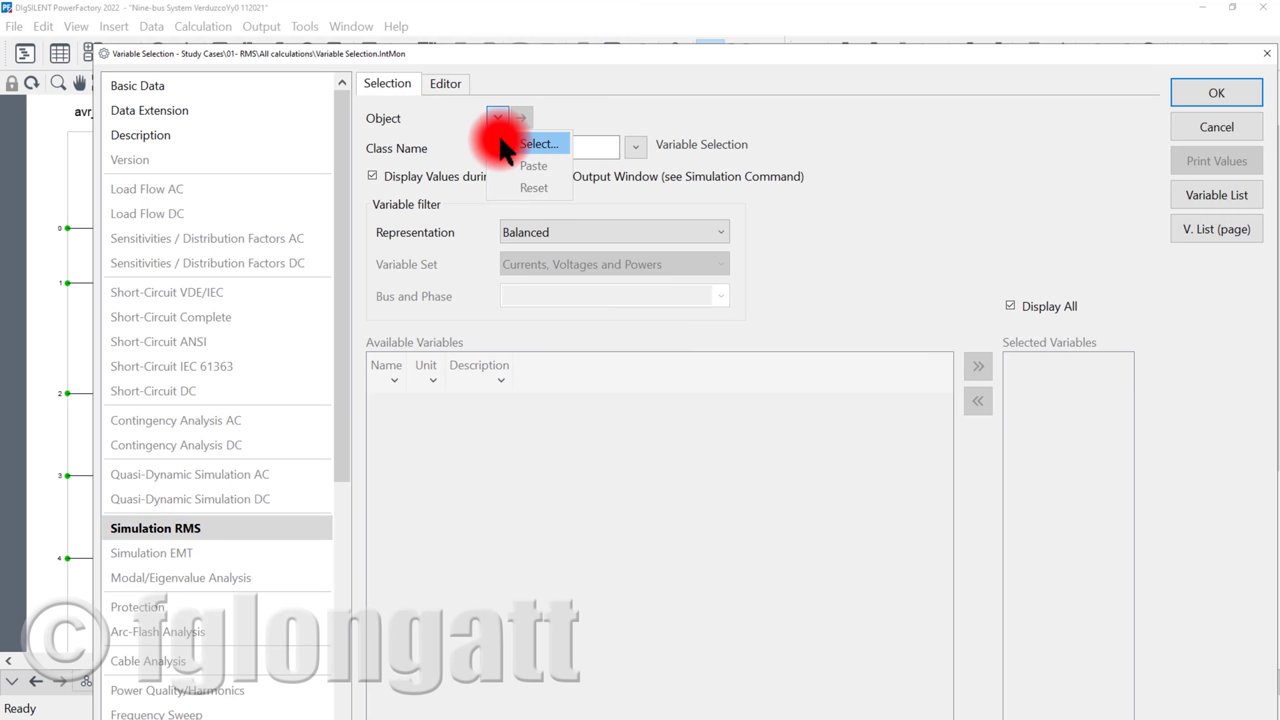
pyautogui.click(530, 144)
# Browse the object selection to the Nine-bus System grid in the project's Network Data
pyautogui.moveTo(290, 162); pyautogui.dragTo(499, 182)
pyautogui.scroll(-1, 314, 400)
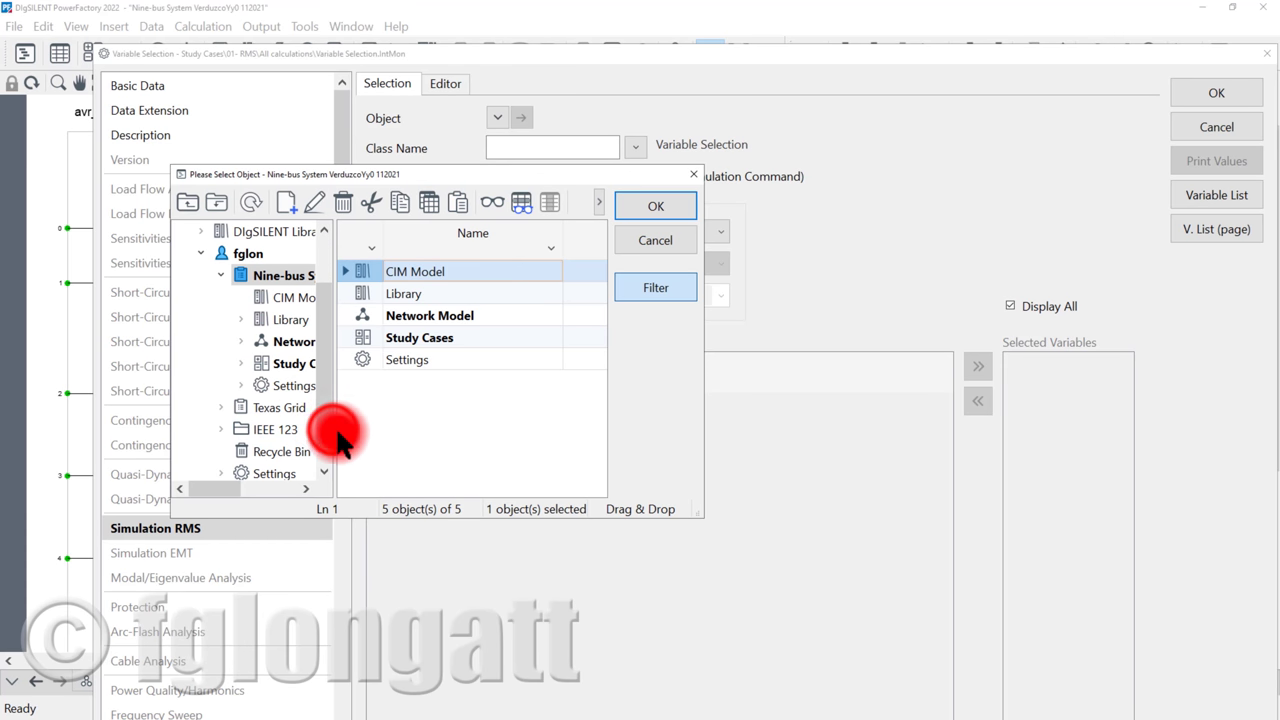
pyautogui.click(343, 429)
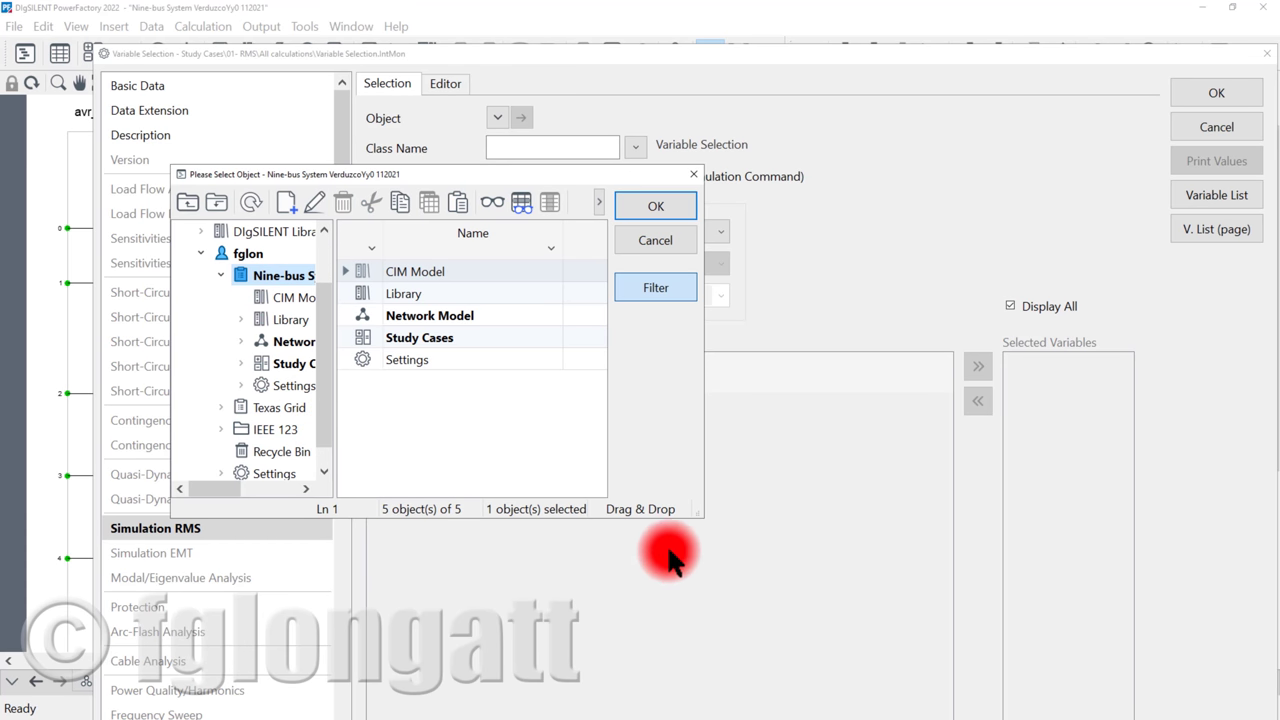
pyautogui.moveTo(702, 515); pyautogui.dragTo(791, 545)
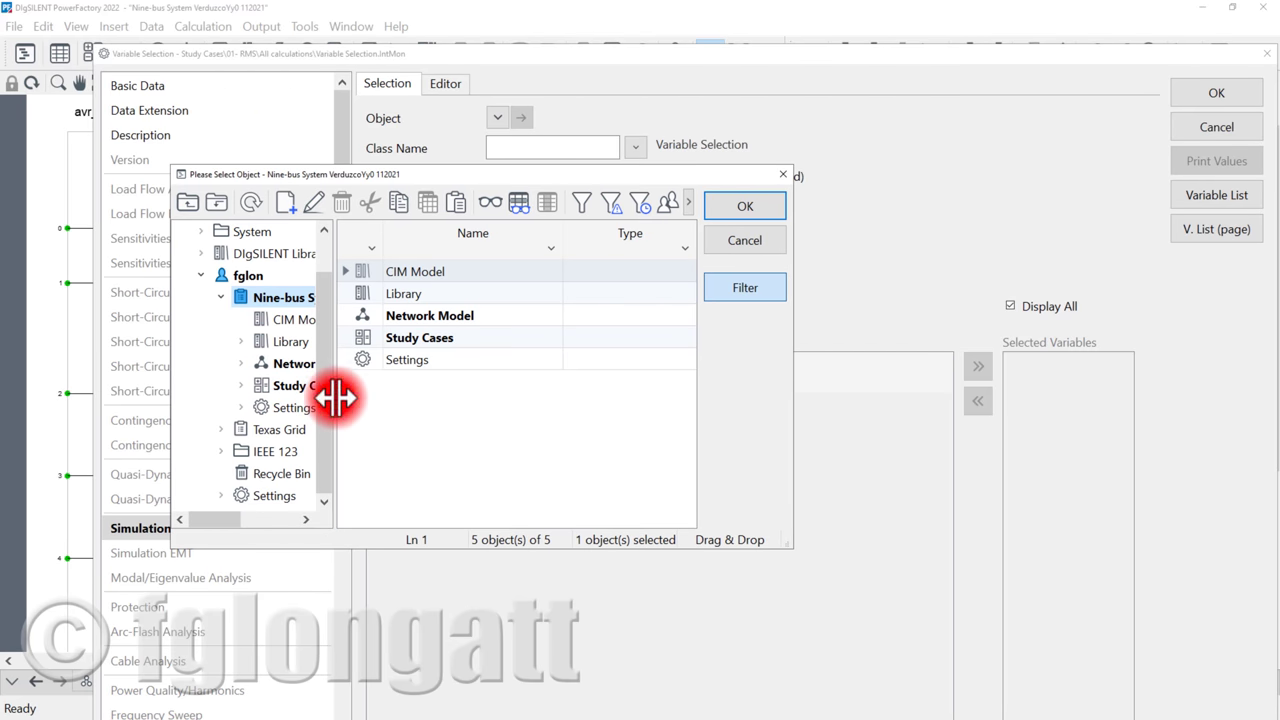
pyautogui.moveTo(335, 398); pyautogui.dragTo(404, 400)
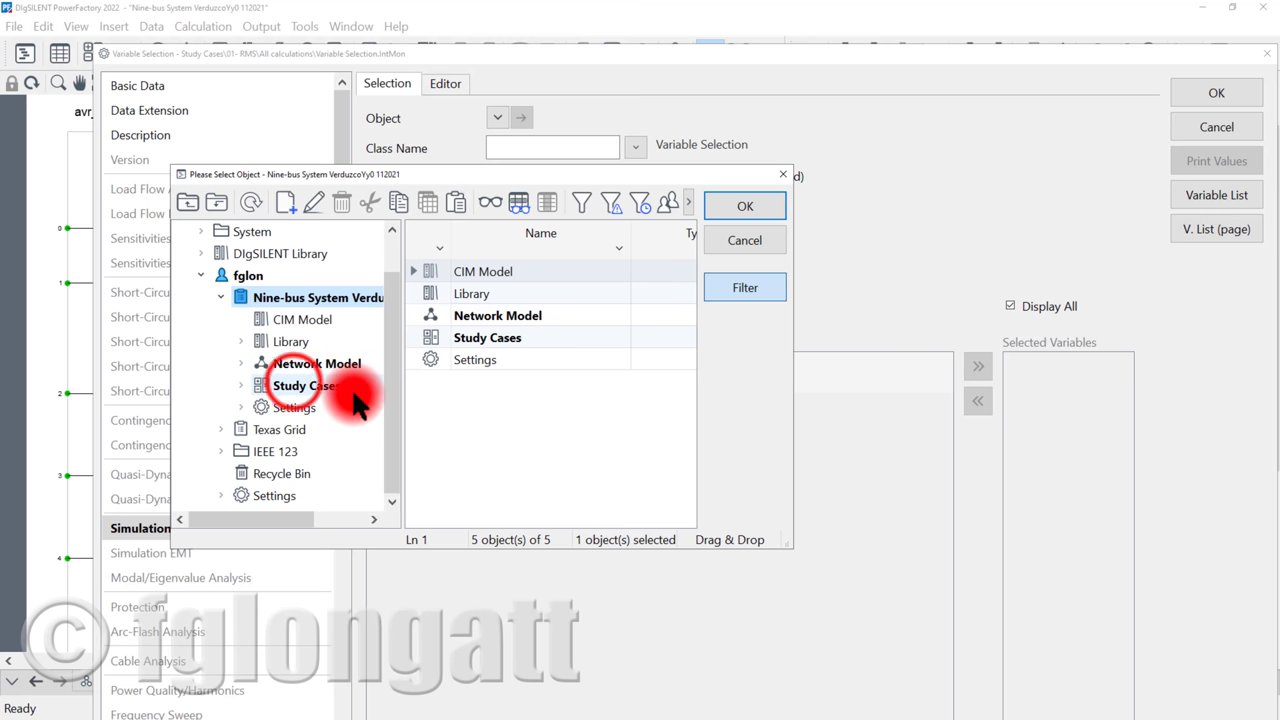
pyautogui.click(300, 385)
pyautogui.doubleClick(310, 363)
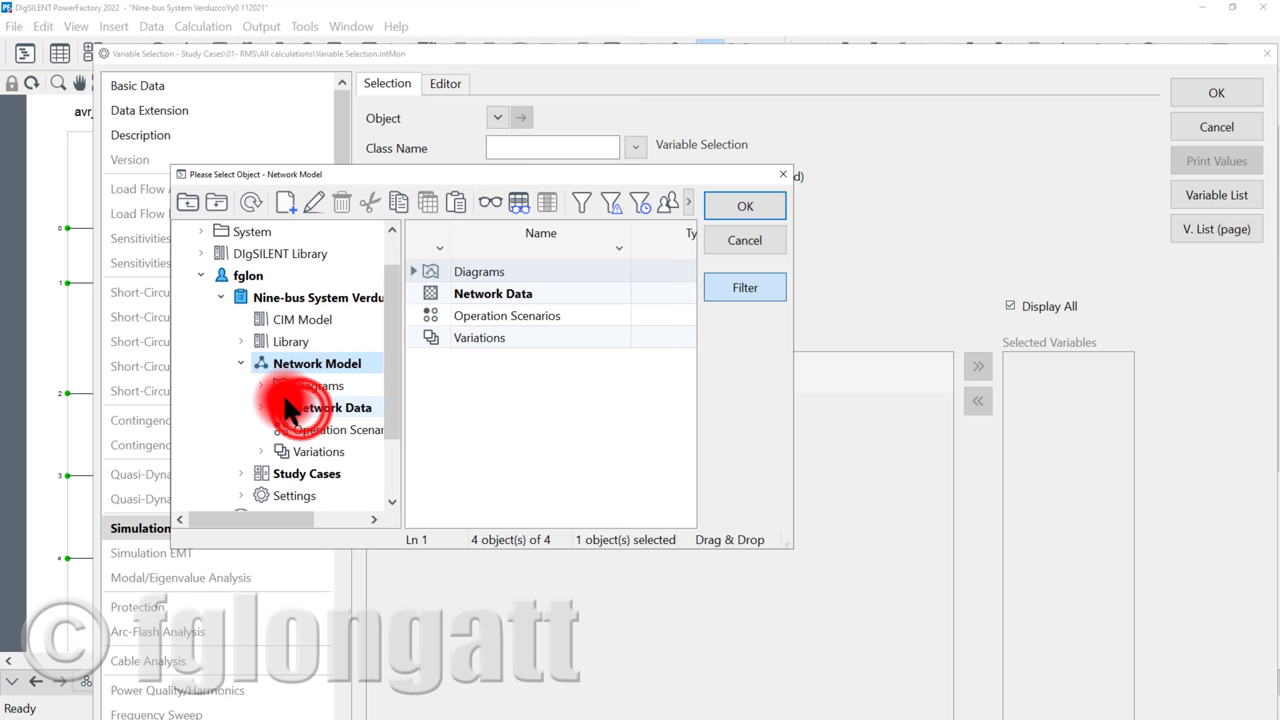
pyautogui.doubleClick(287, 408)
pyautogui.click(301, 427)
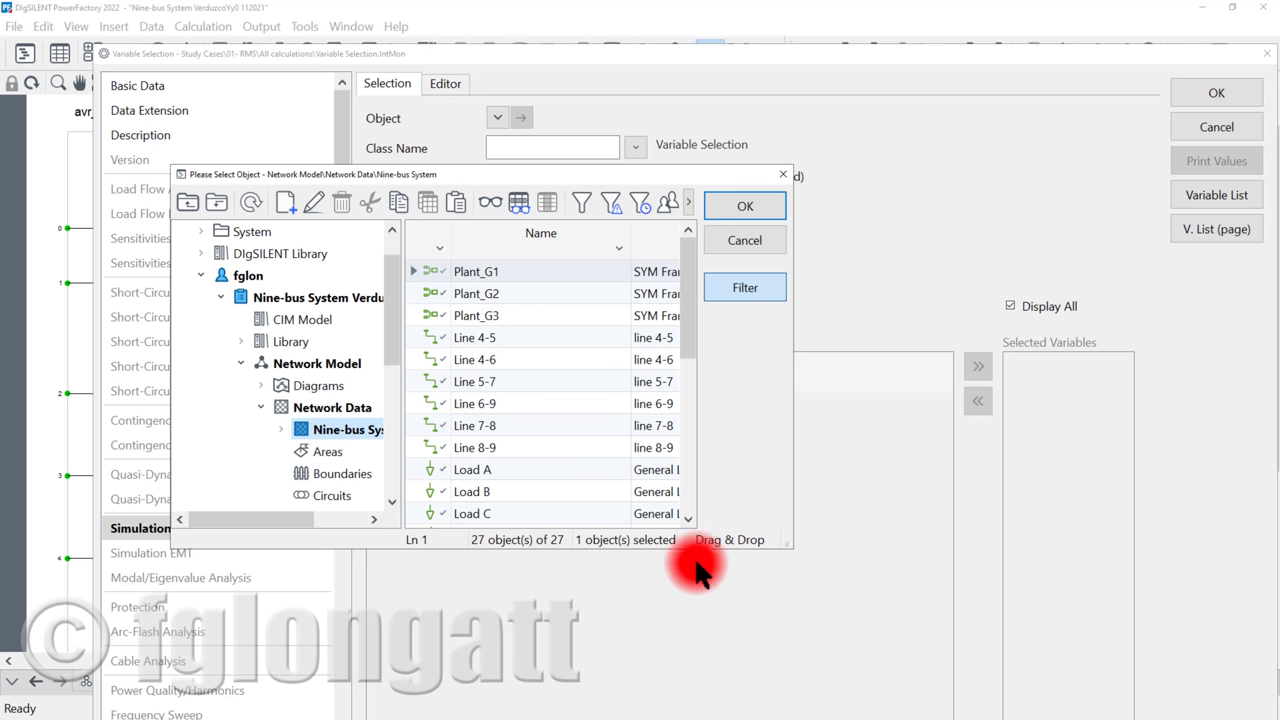
# Assign the IEEET1 G1 controller of Plant_G1 as the object of the variable selection
pyautogui.moveTo(791, 545); pyautogui.dragTo(1004, 577)
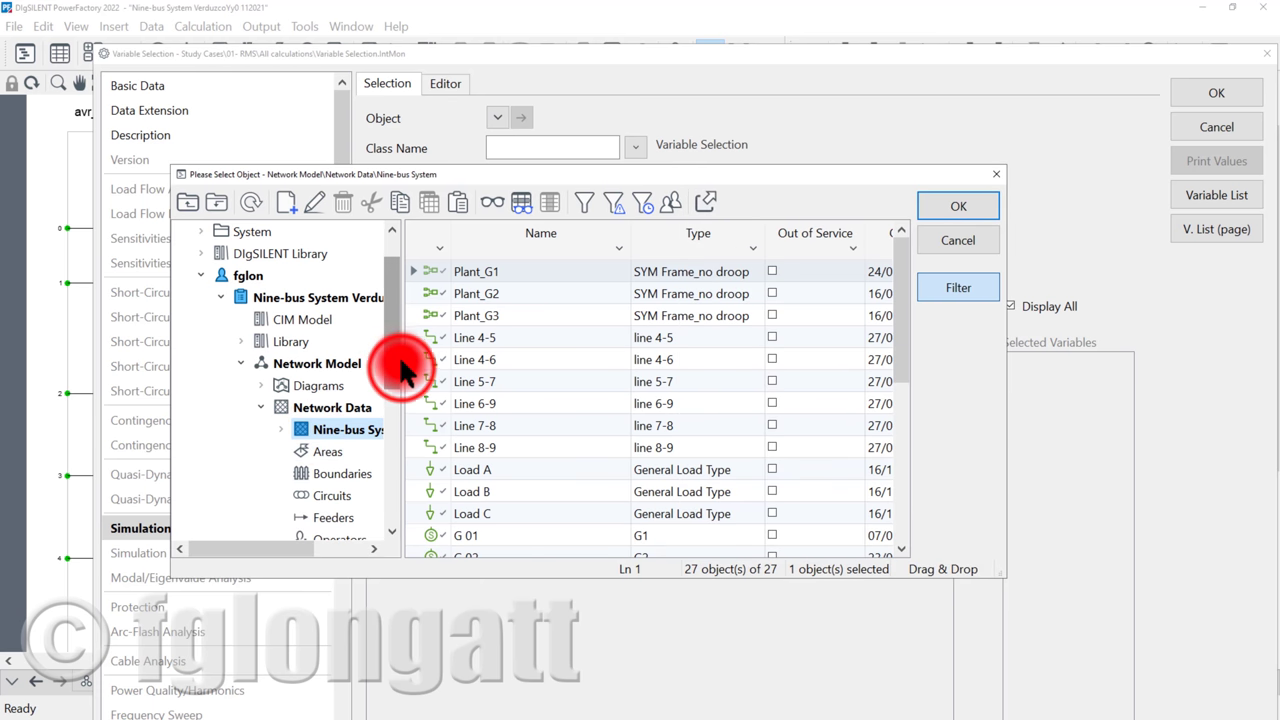
pyautogui.moveTo(400, 366); pyautogui.dragTo(447, 376)
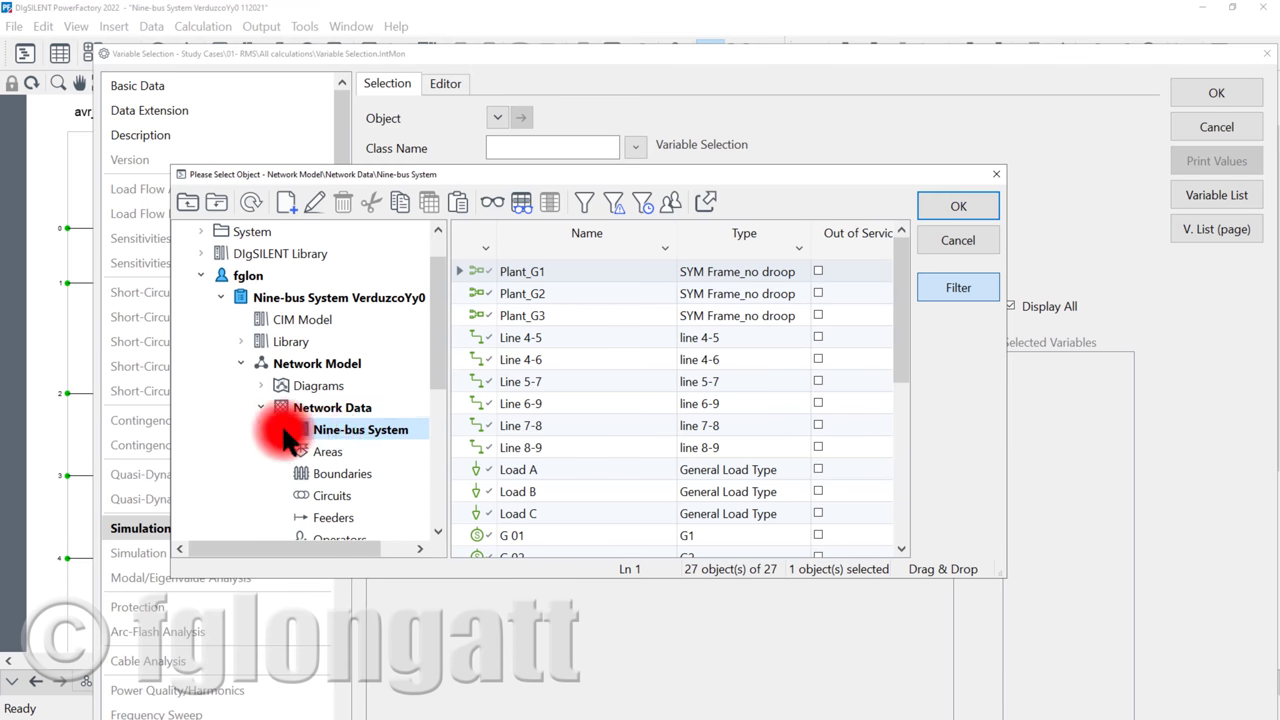
pyautogui.click(292, 433)
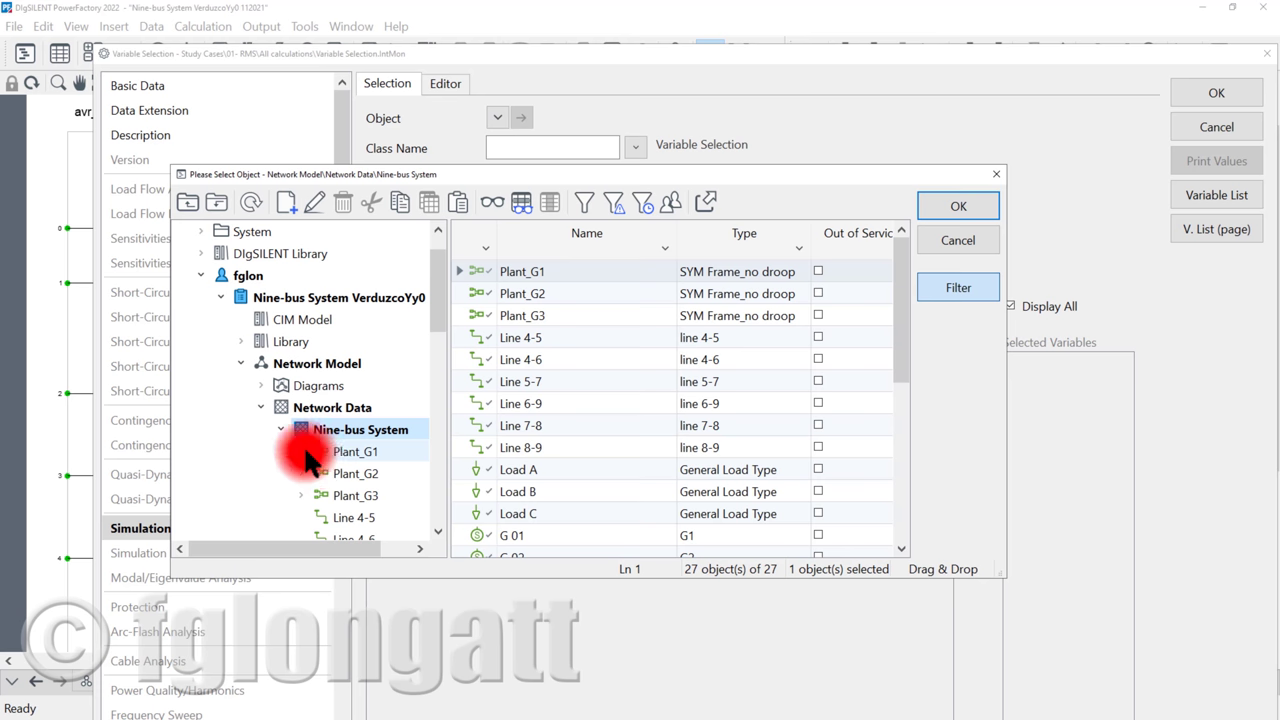
pyautogui.click(301, 451)
pyautogui.click(366, 495)
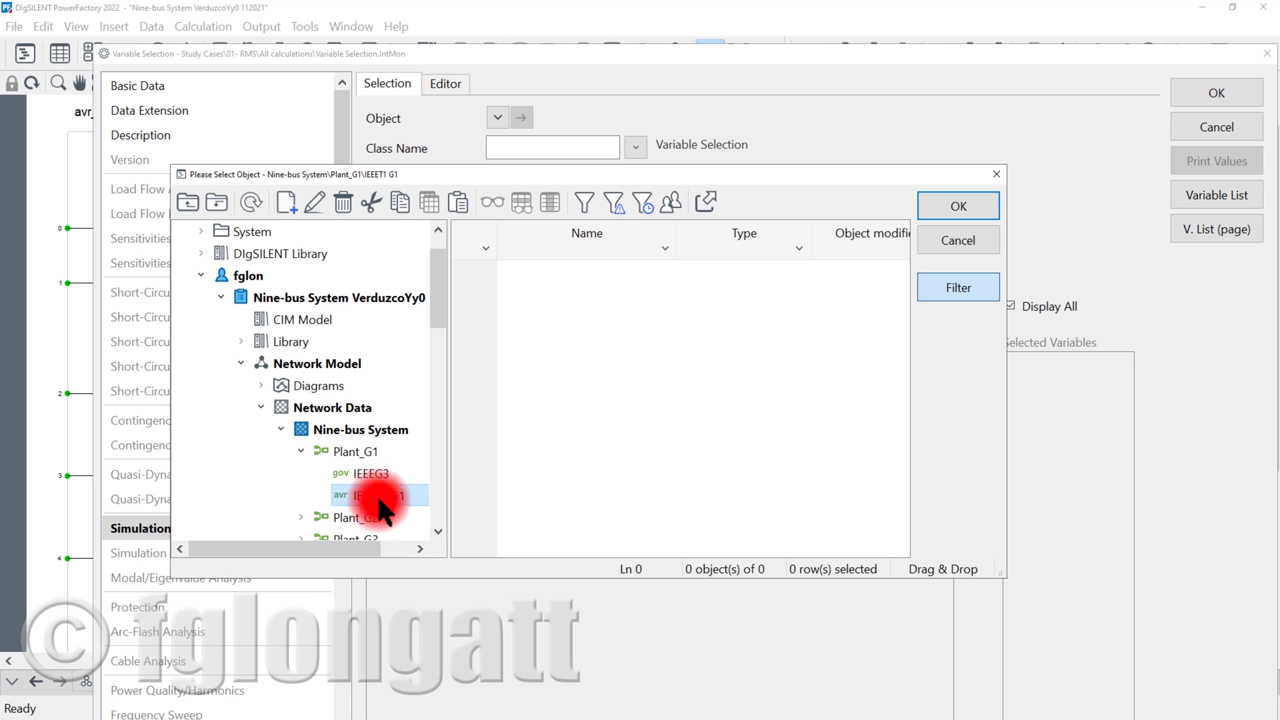
pyautogui.click(364, 455)
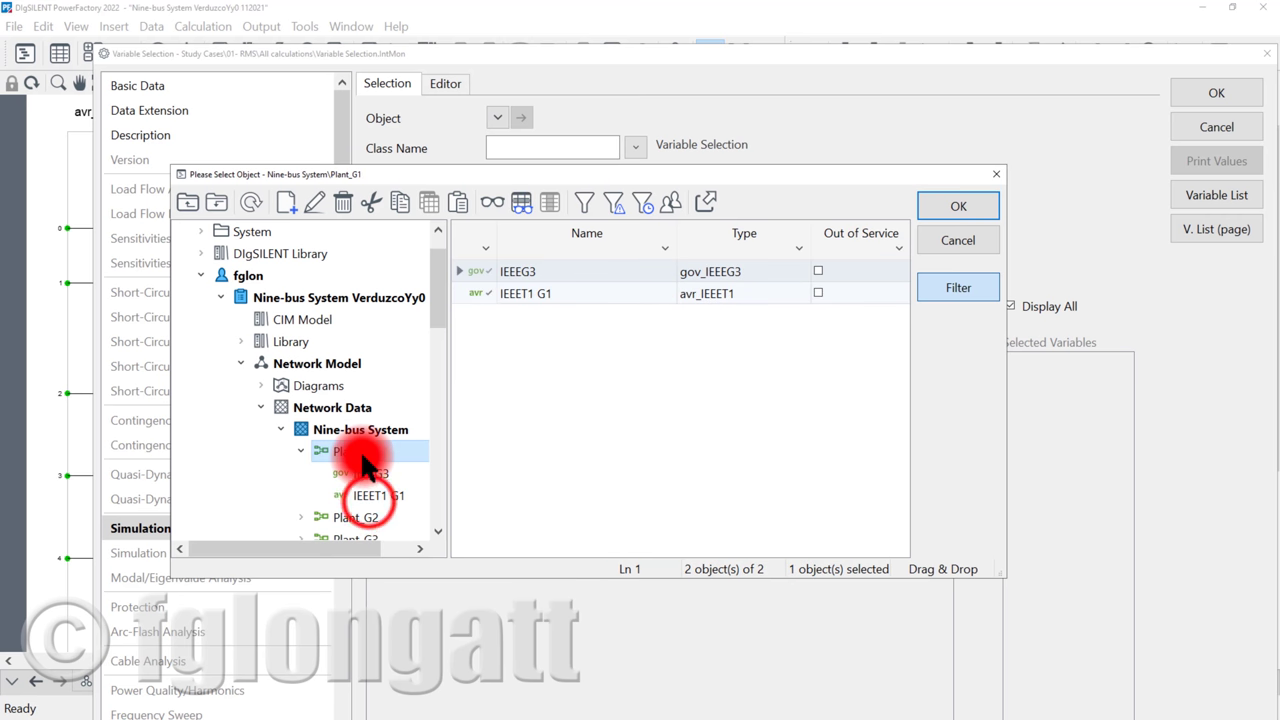
pyautogui.click(371, 498)
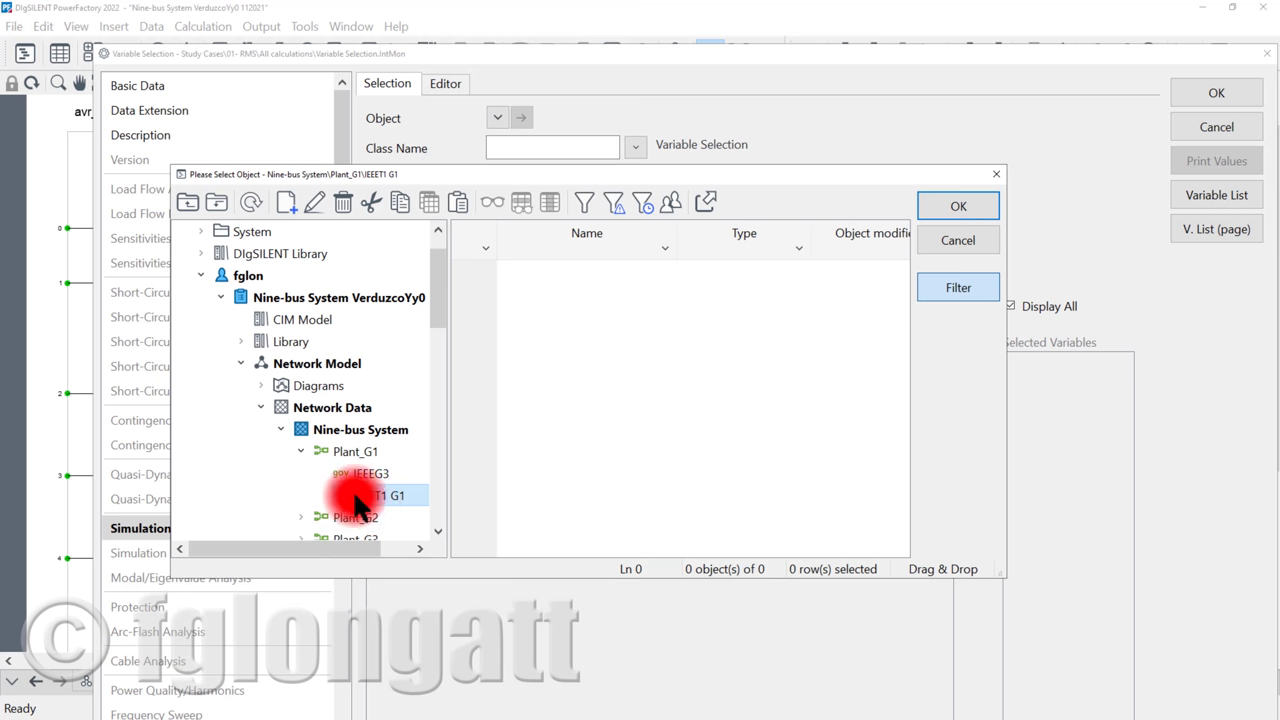
pyautogui.click(945, 204)
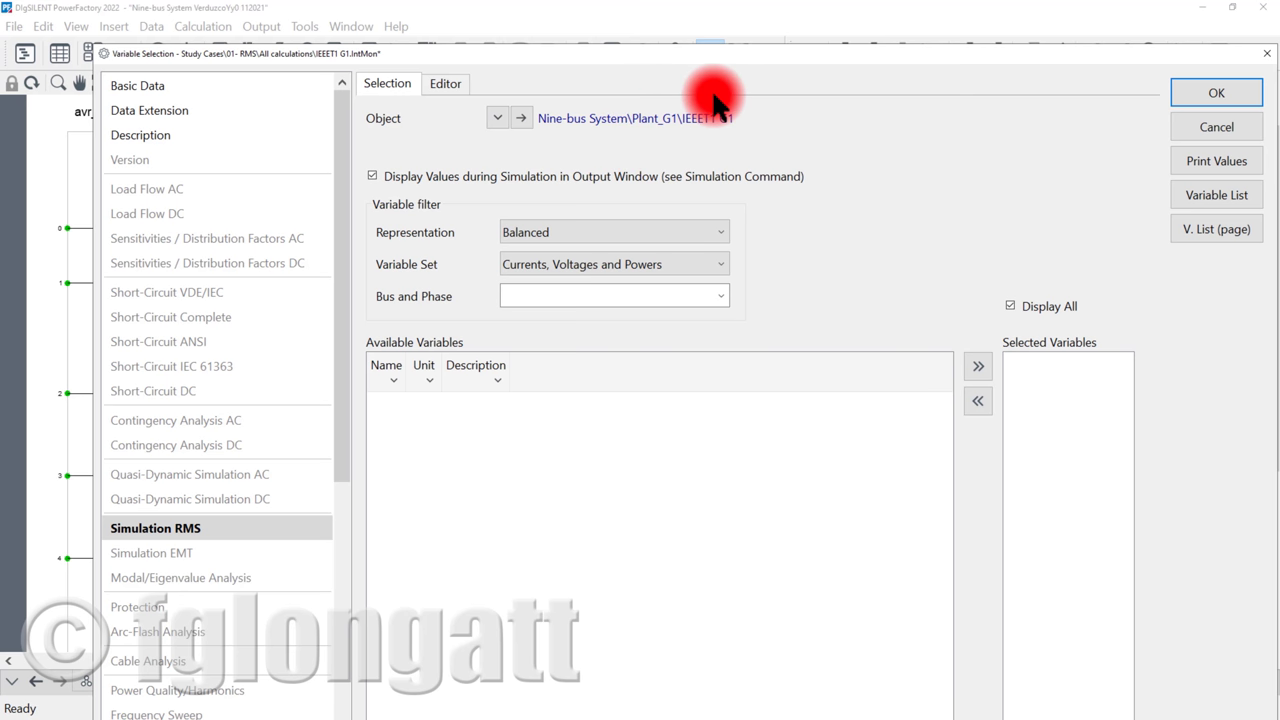
# Set the variable set to Signals and record the input signals u, upss, usetp, vuel and voel
pyautogui.click(688, 263)
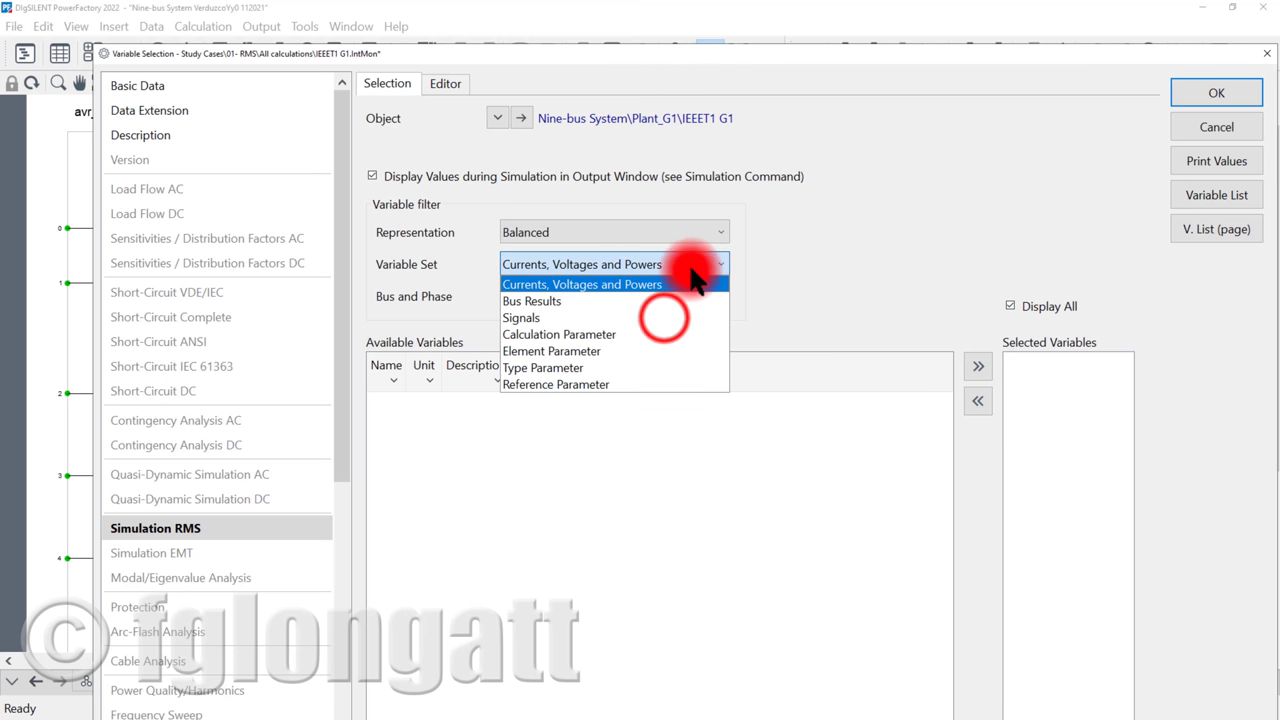
pyautogui.click(668, 318)
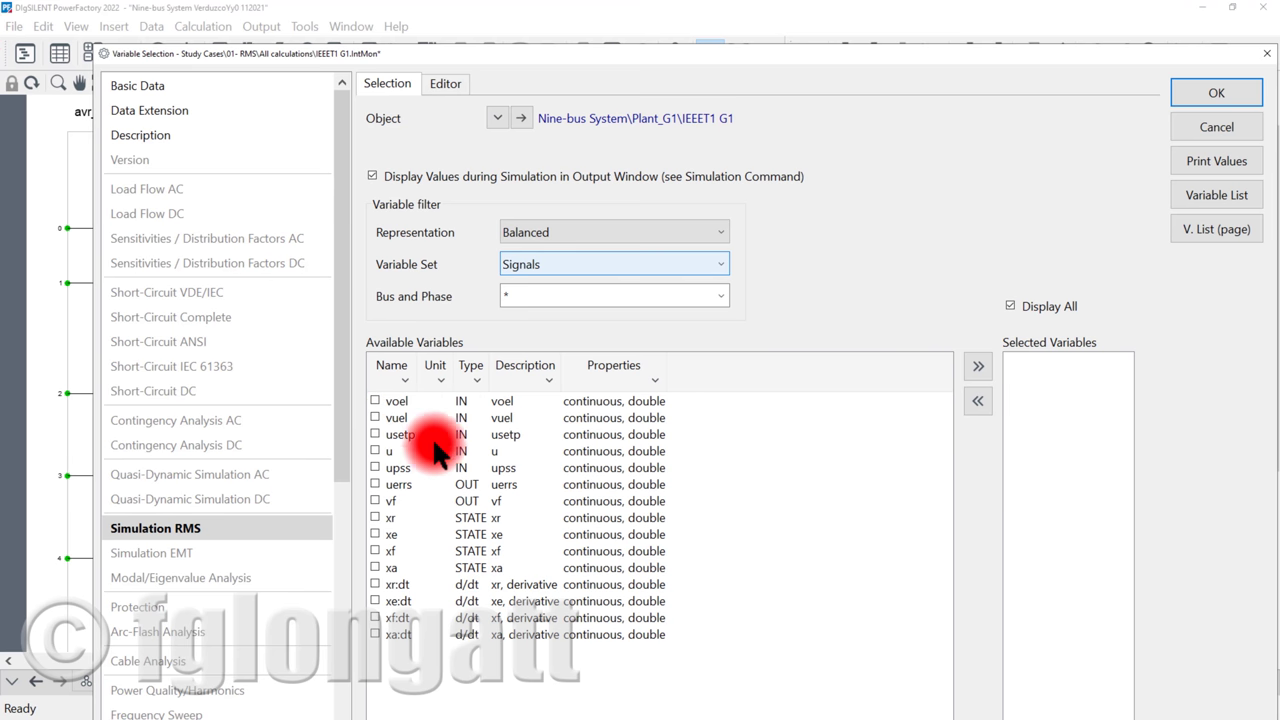
pyautogui.click(372, 450)
pyautogui.click(373, 450)
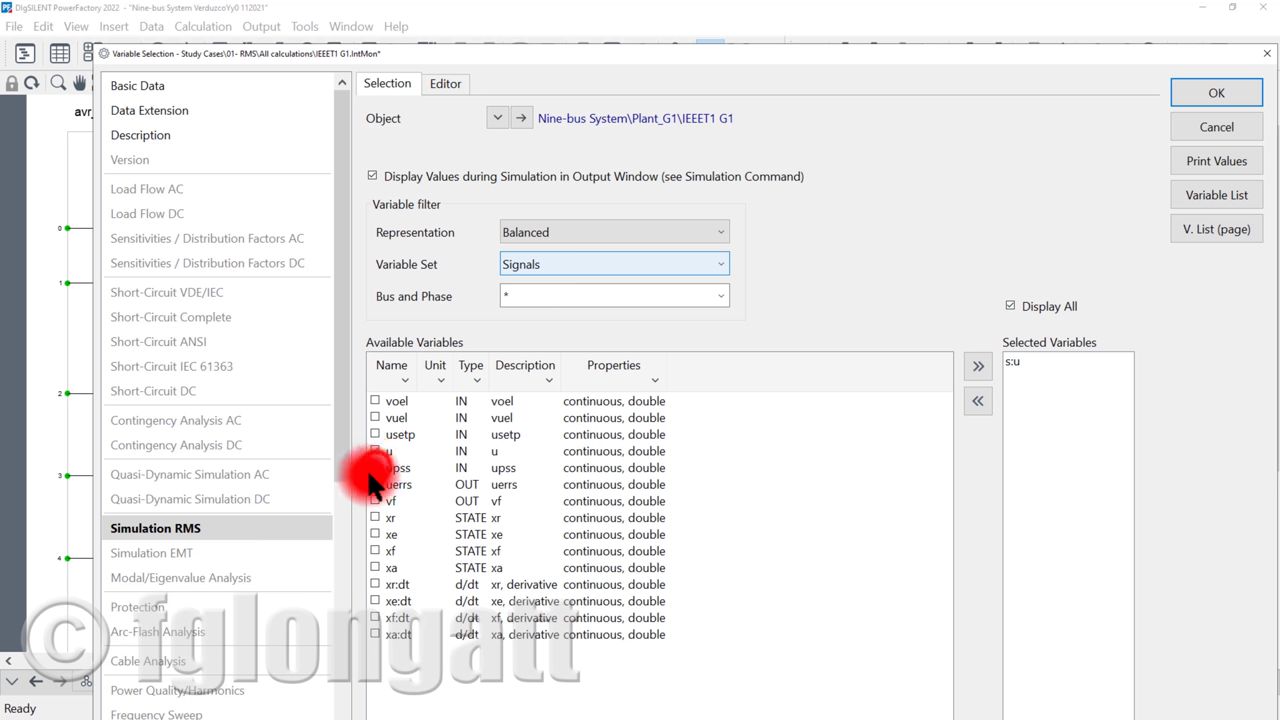
pyautogui.click(375, 467)
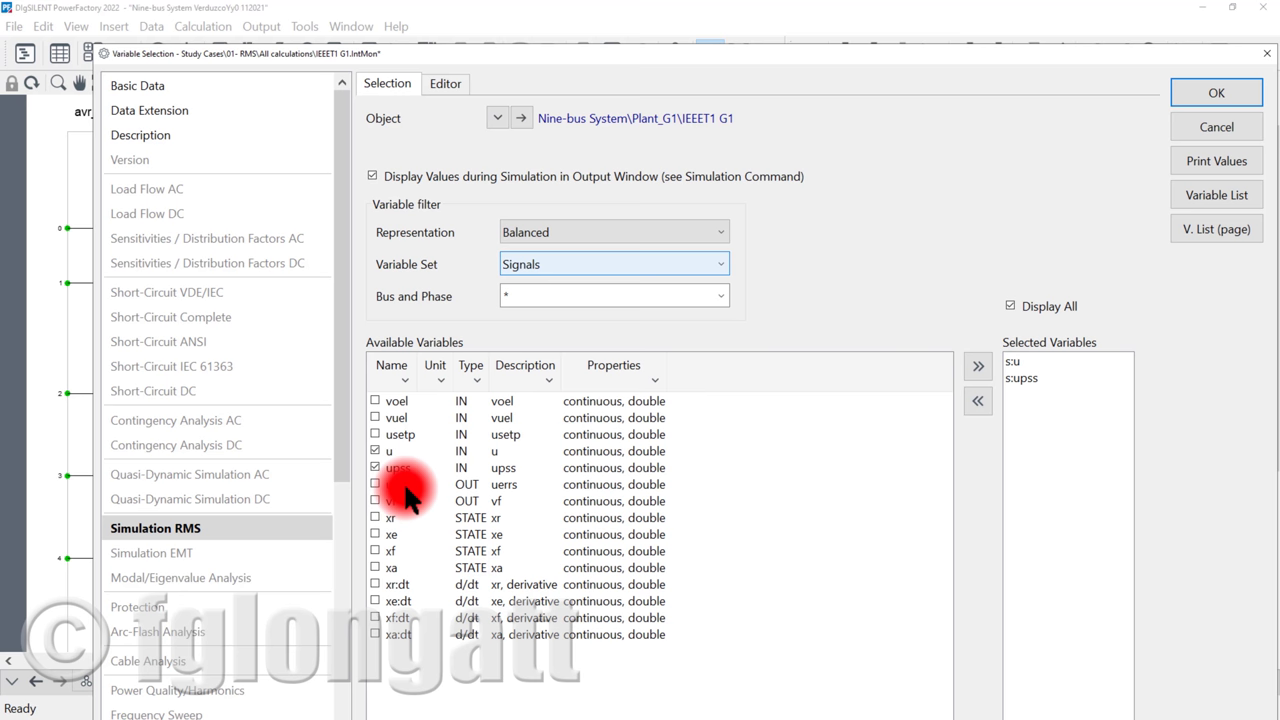
pyautogui.click(374, 434)
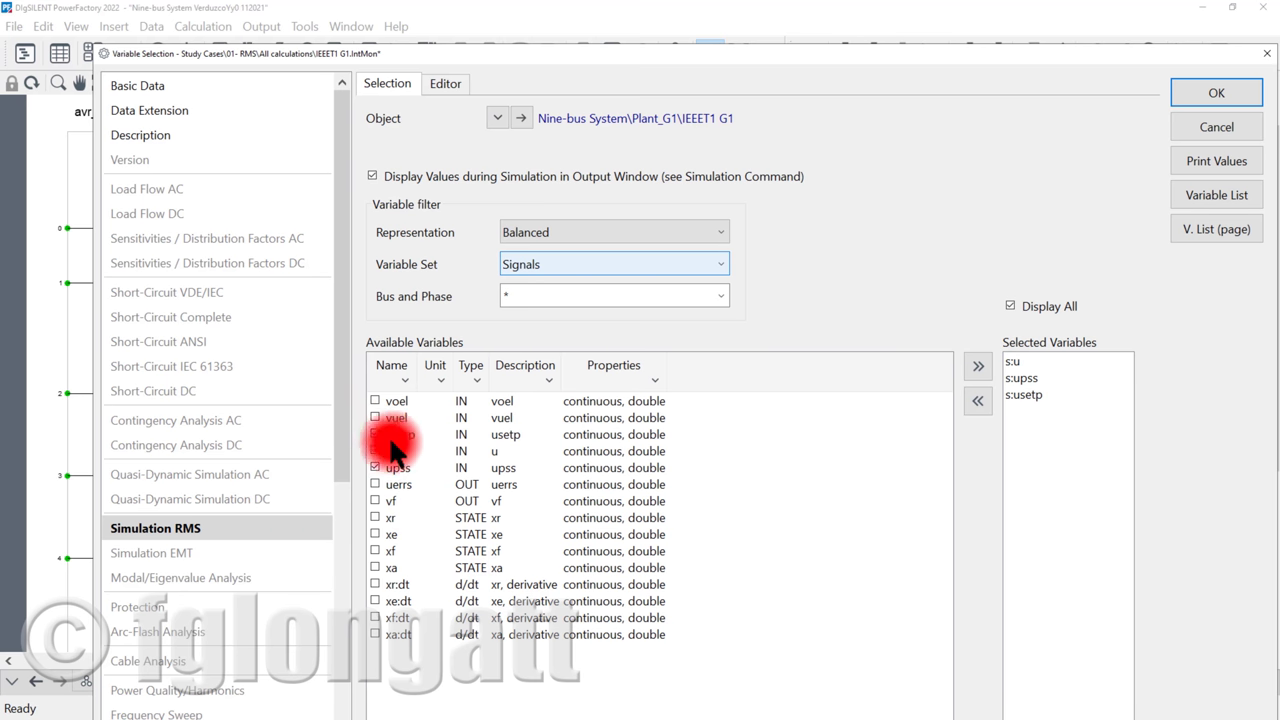
pyautogui.click(374, 417)
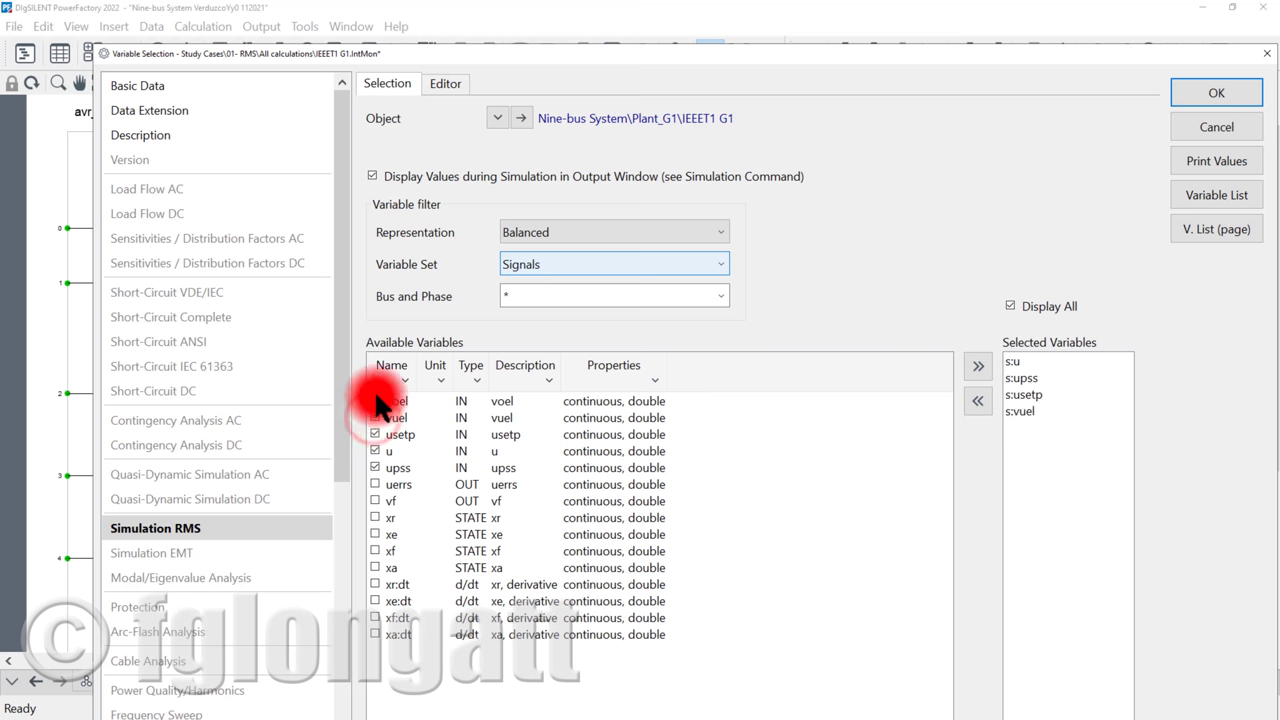
pyautogui.click(374, 401)
# Record the outputs uerrs and vf, the states xr, xe, xf and xa, and the four state derivatives
pyautogui.click(374, 484)
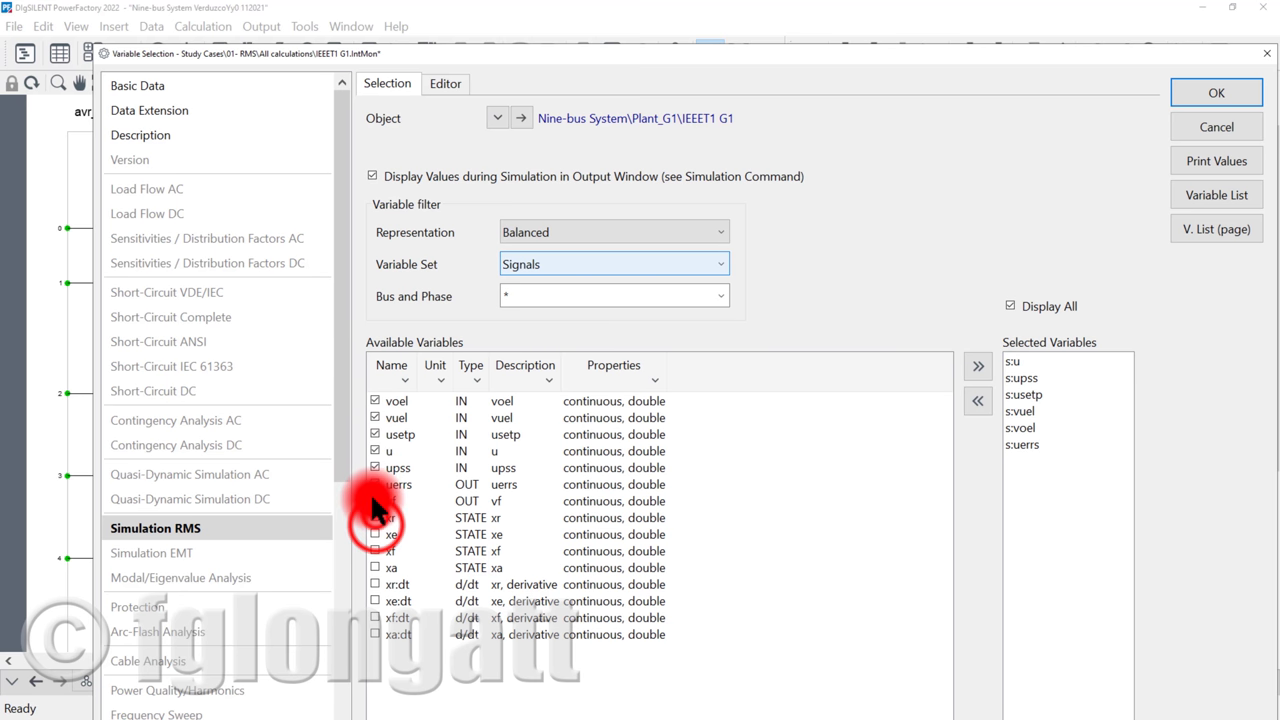
pyautogui.click(374, 501)
pyautogui.click(374, 518)
pyautogui.click(374, 534)
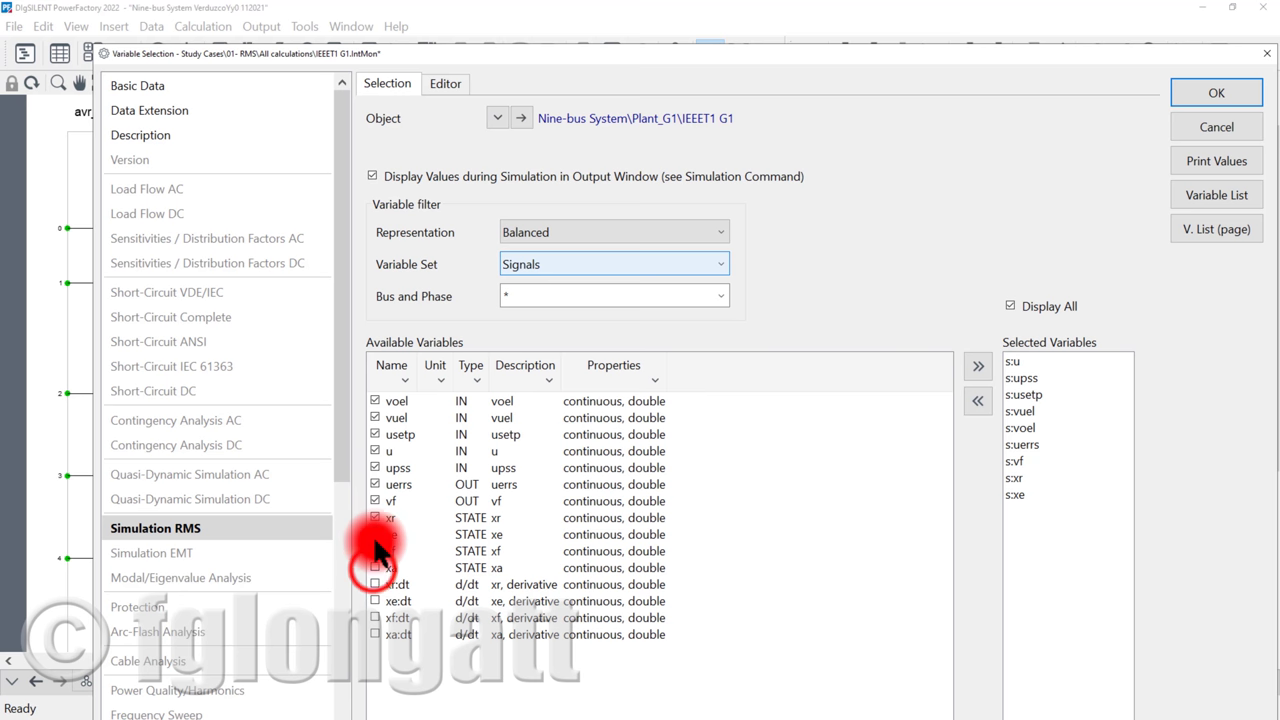
pyautogui.click(374, 551)
pyautogui.click(374, 567)
pyautogui.click(374, 584)
pyautogui.click(374, 601)
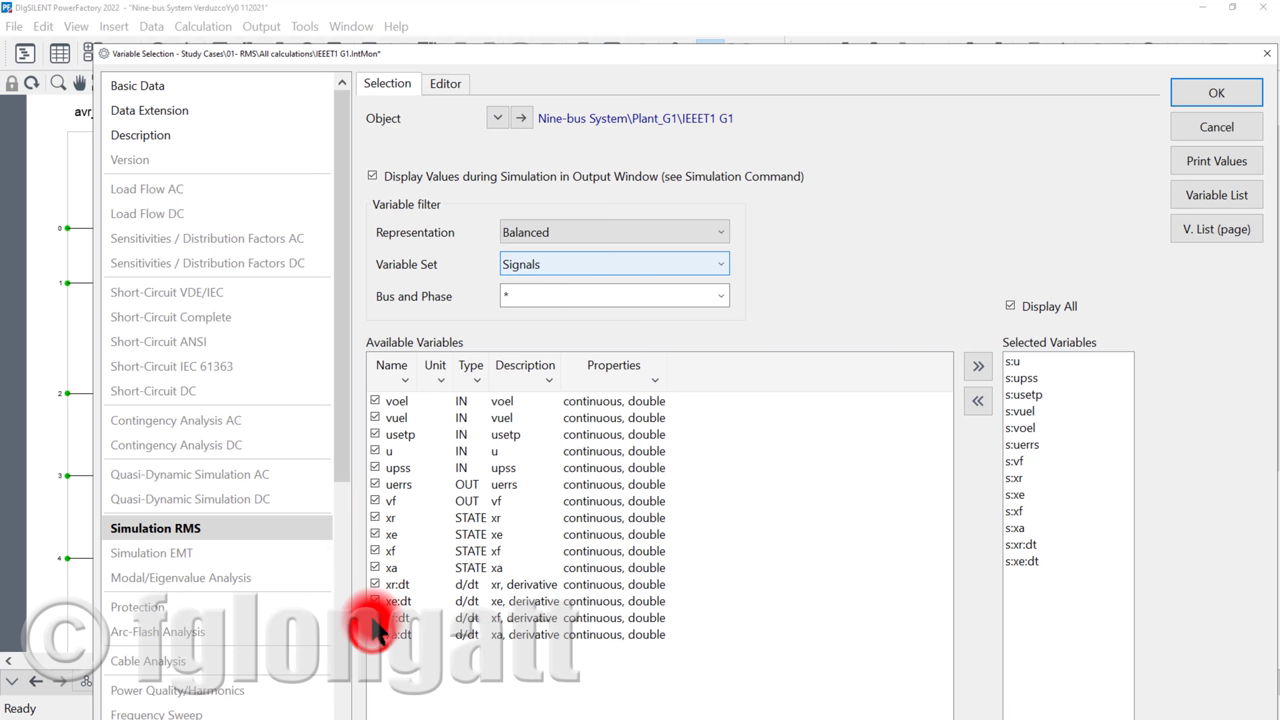
pyautogui.click(374, 617)
pyautogui.click(374, 634)
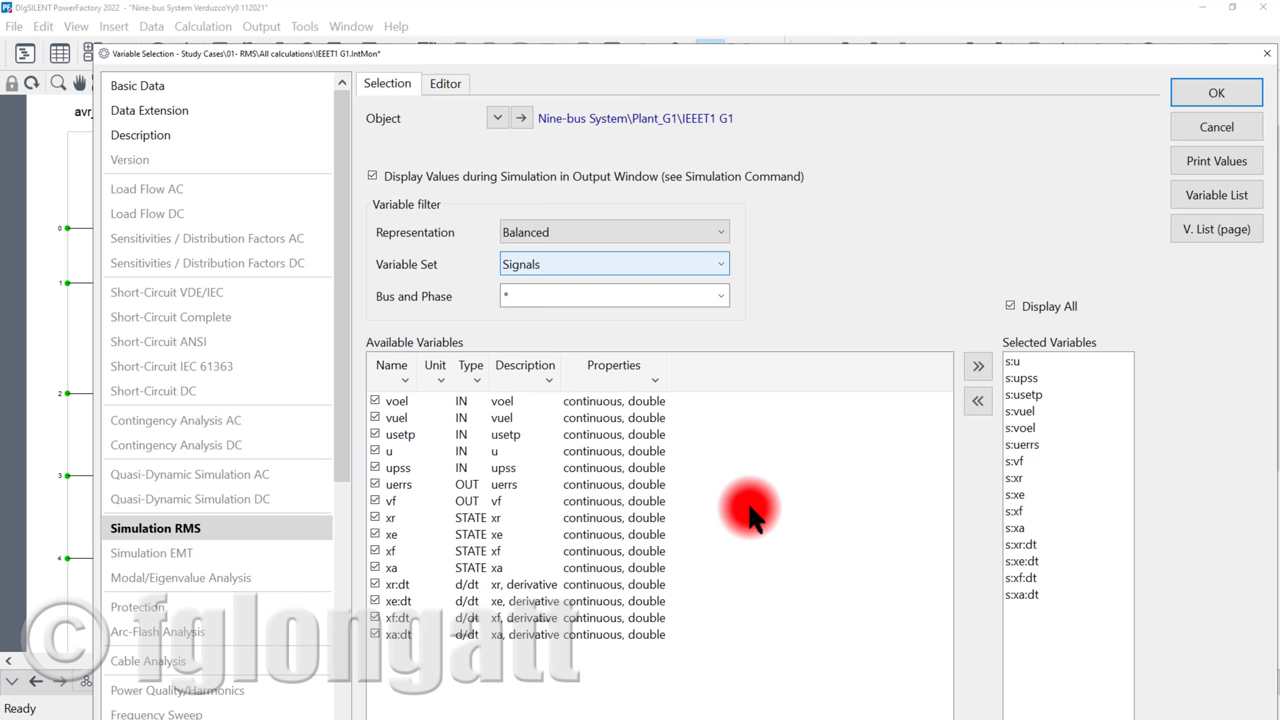
# Set the variable set to Calculation Parameter and add Vr to the recorded variables
pyautogui.click(712, 263)
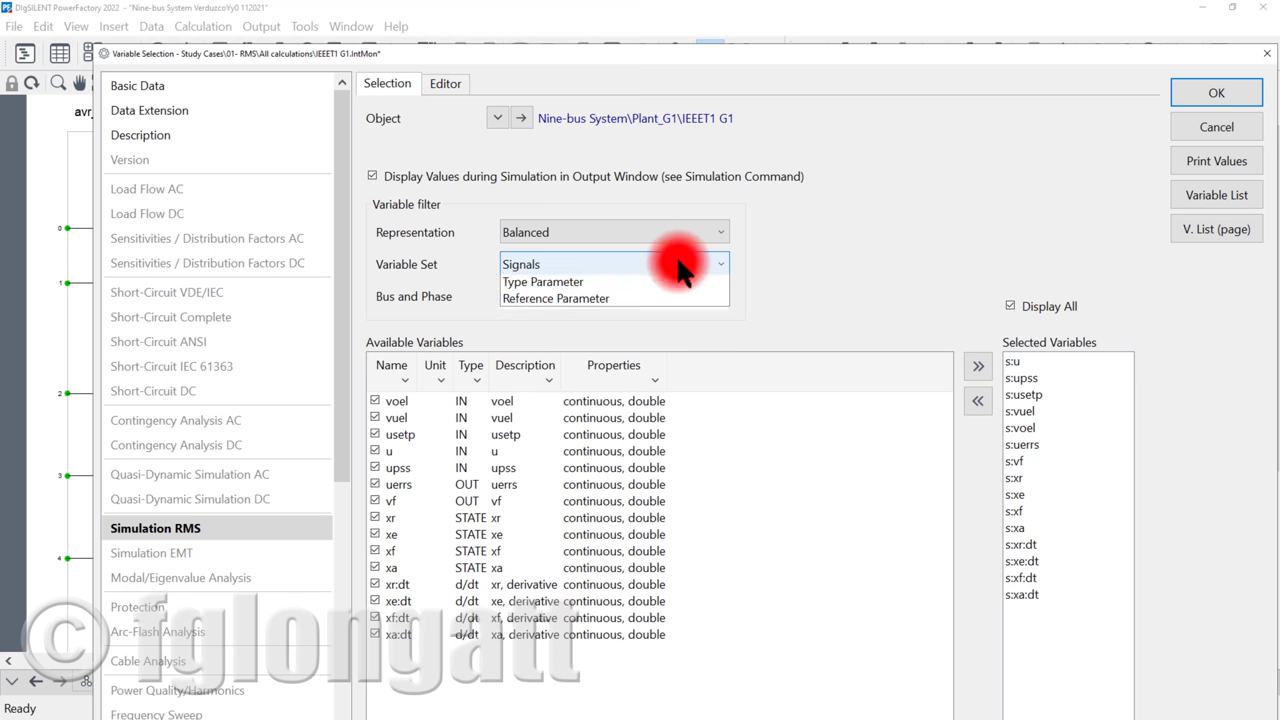
pyautogui.click(656, 333)
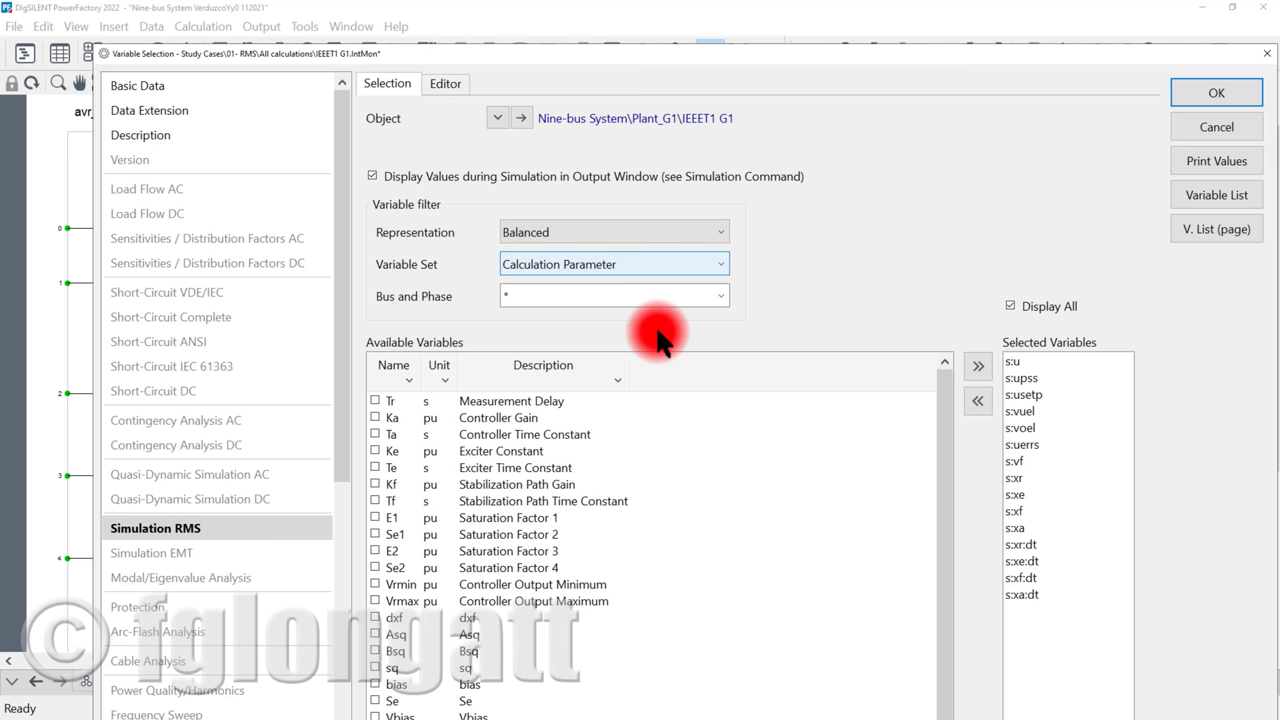
pyautogui.scroll(-2, 845, 588)
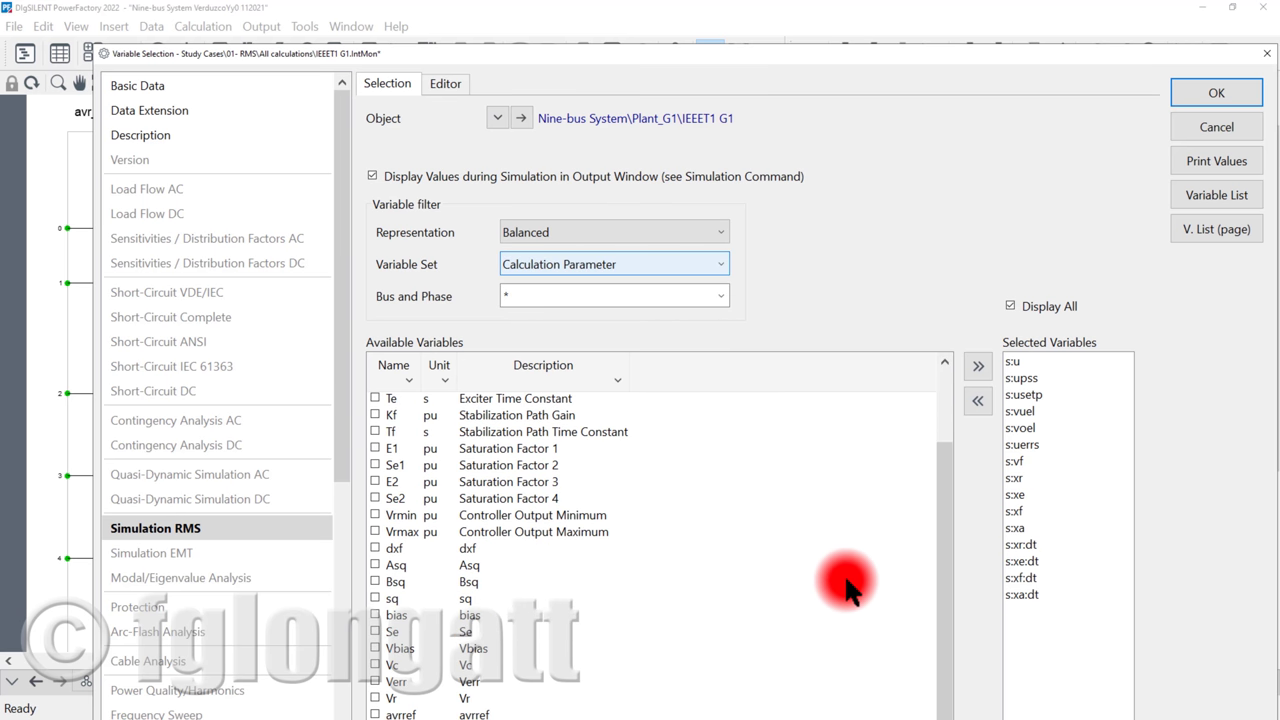
pyautogui.click(376, 698)
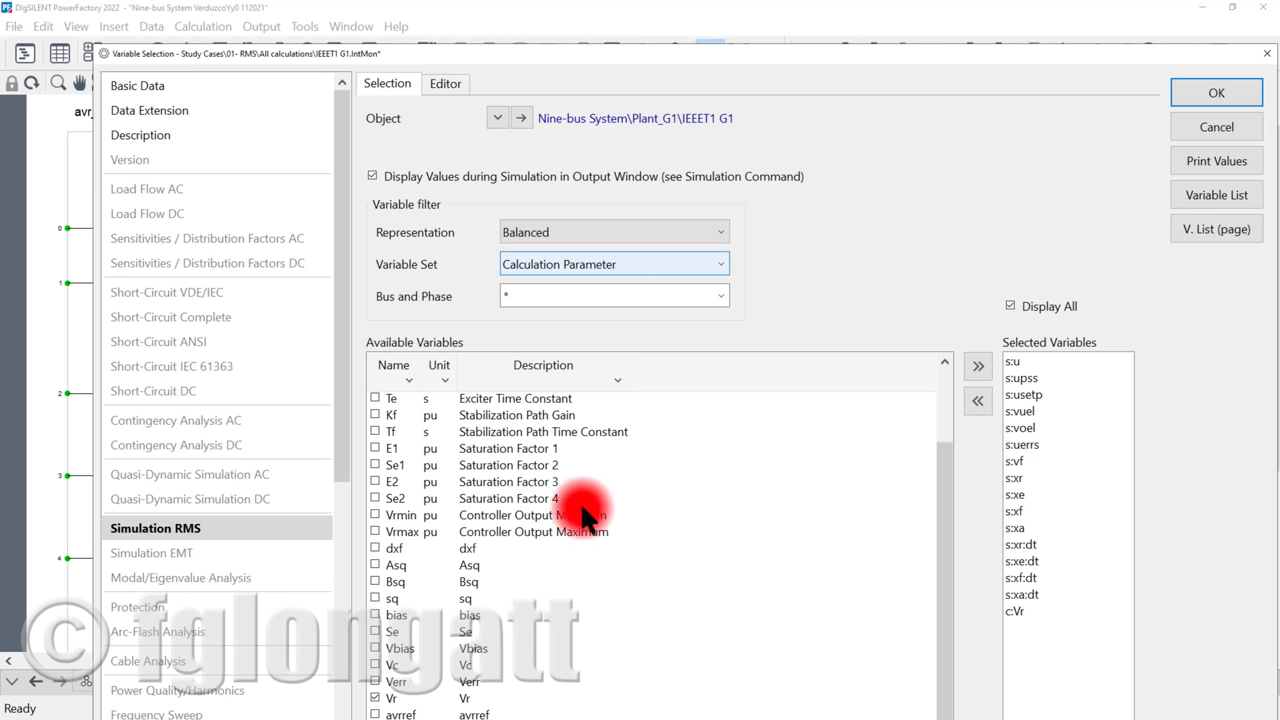
pyautogui.click(673, 265)
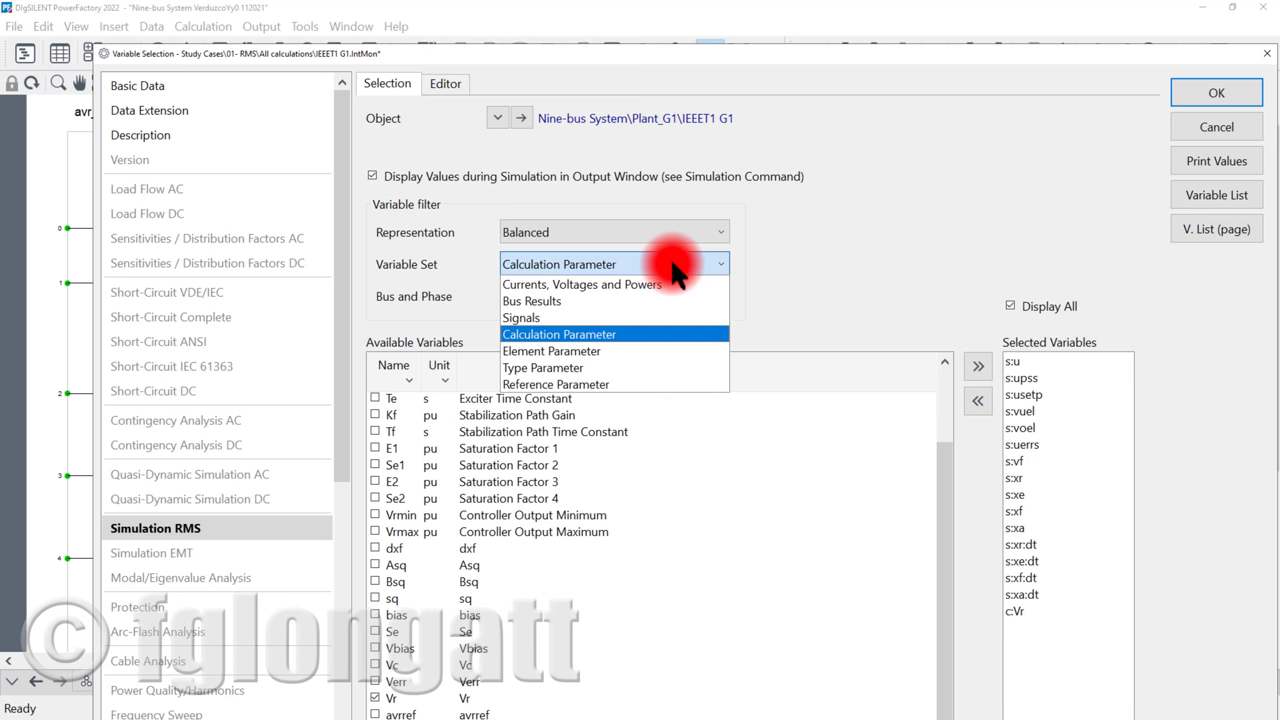
pyautogui.click(620, 335)
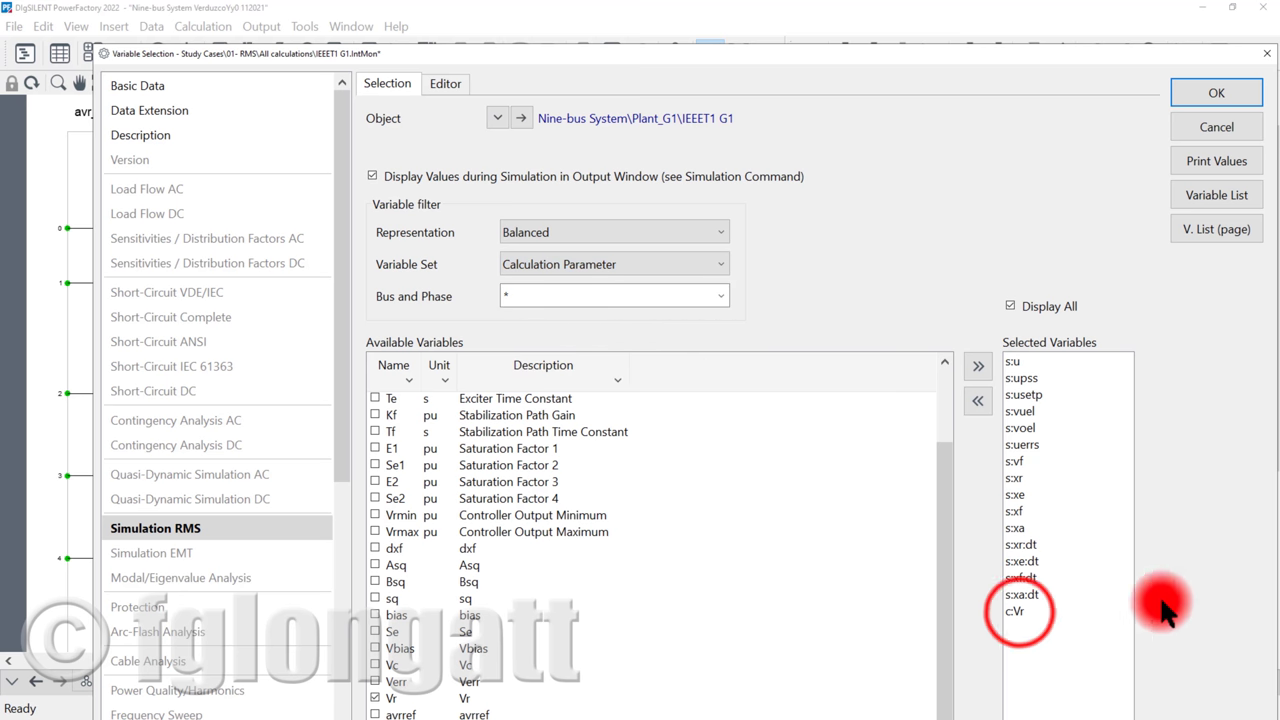
pyautogui.click(1020, 611)
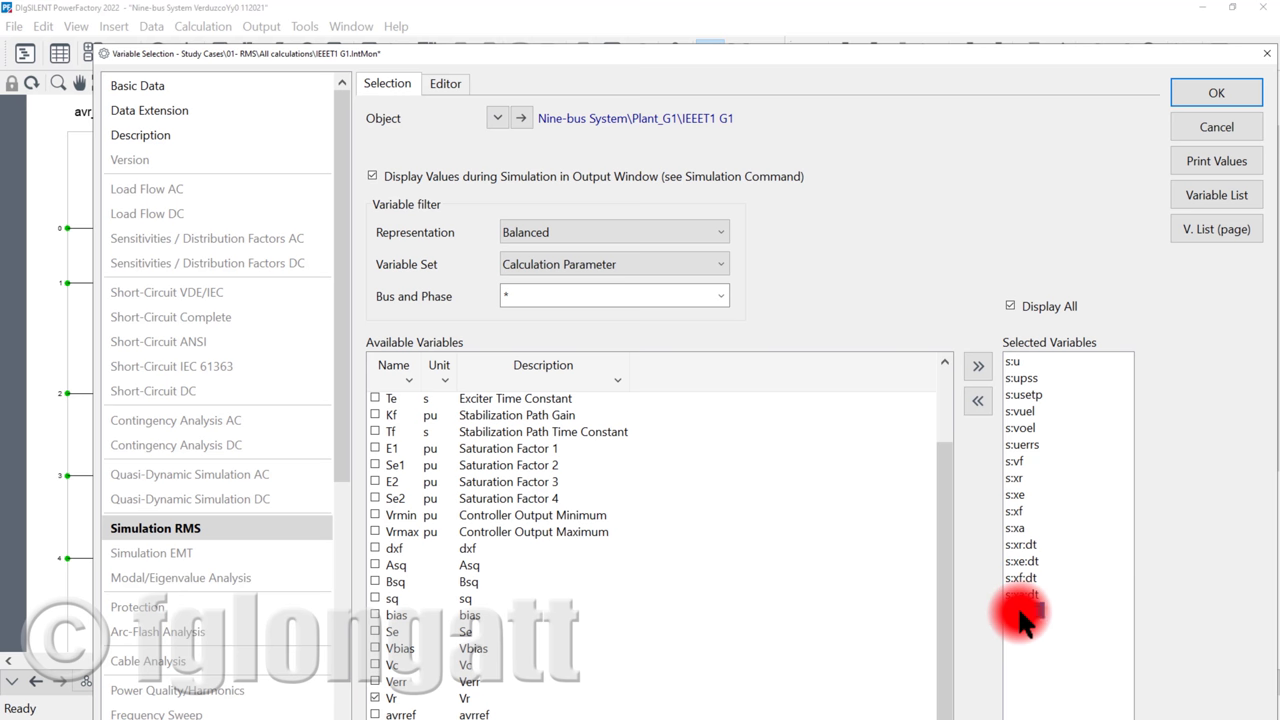
# Accept the IEEET1 G1 variable selection, close the All calculations list and recalculate the initial conditions
pyautogui.click(1216, 92)
pyautogui.click(1124, 205)
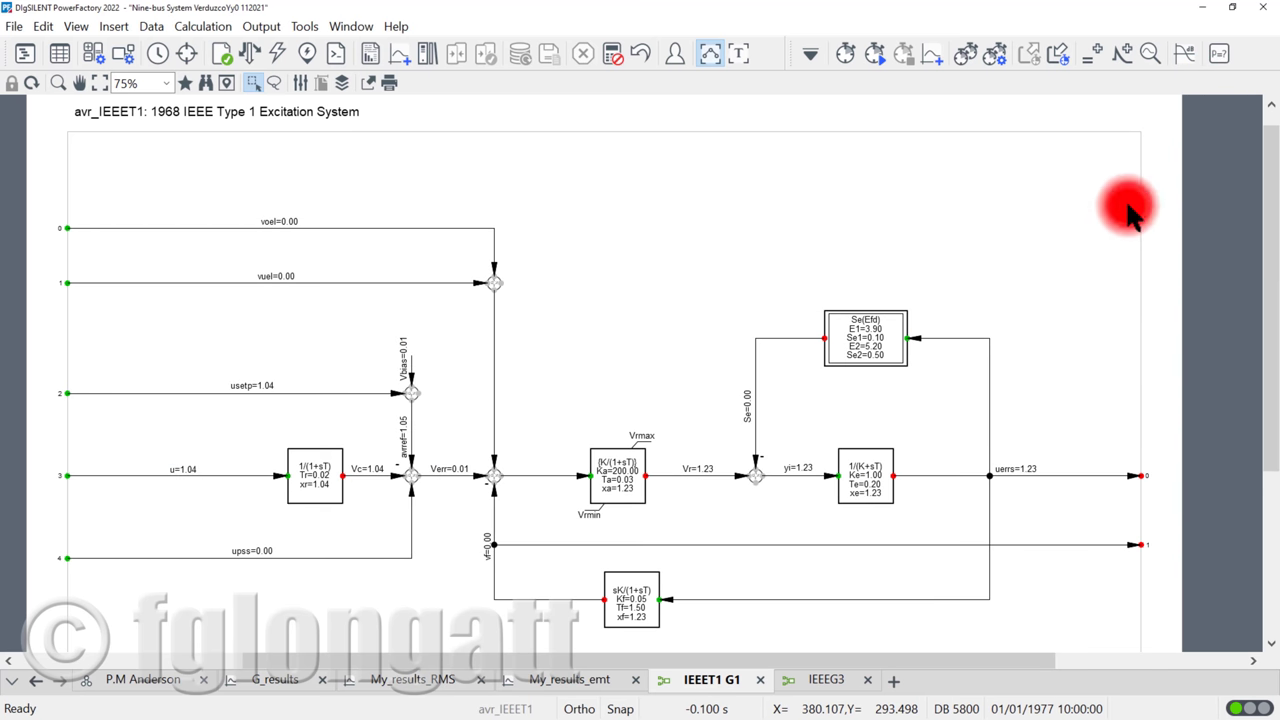
pyautogui.click(847, 52)
pyautogui.click(1060, 197)
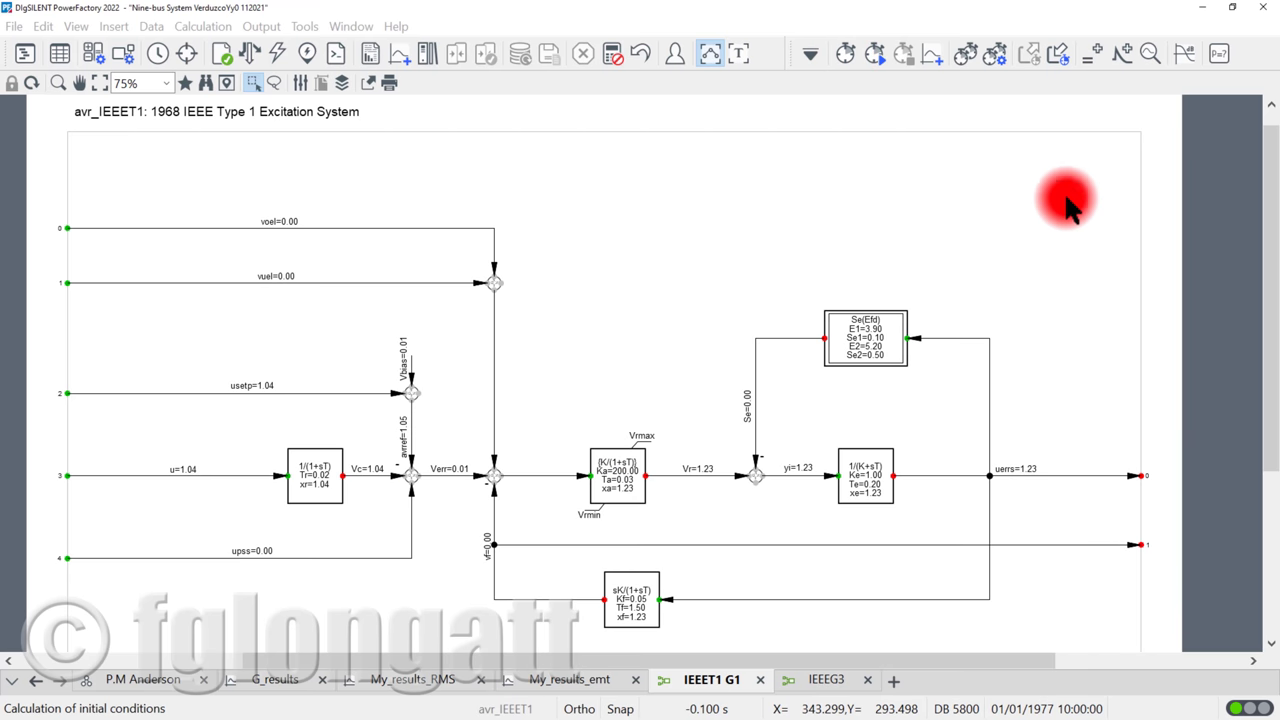
# Run the RMS simulation with a 20 s stop time and create a new plot page
pyautogui.click(874, 52)
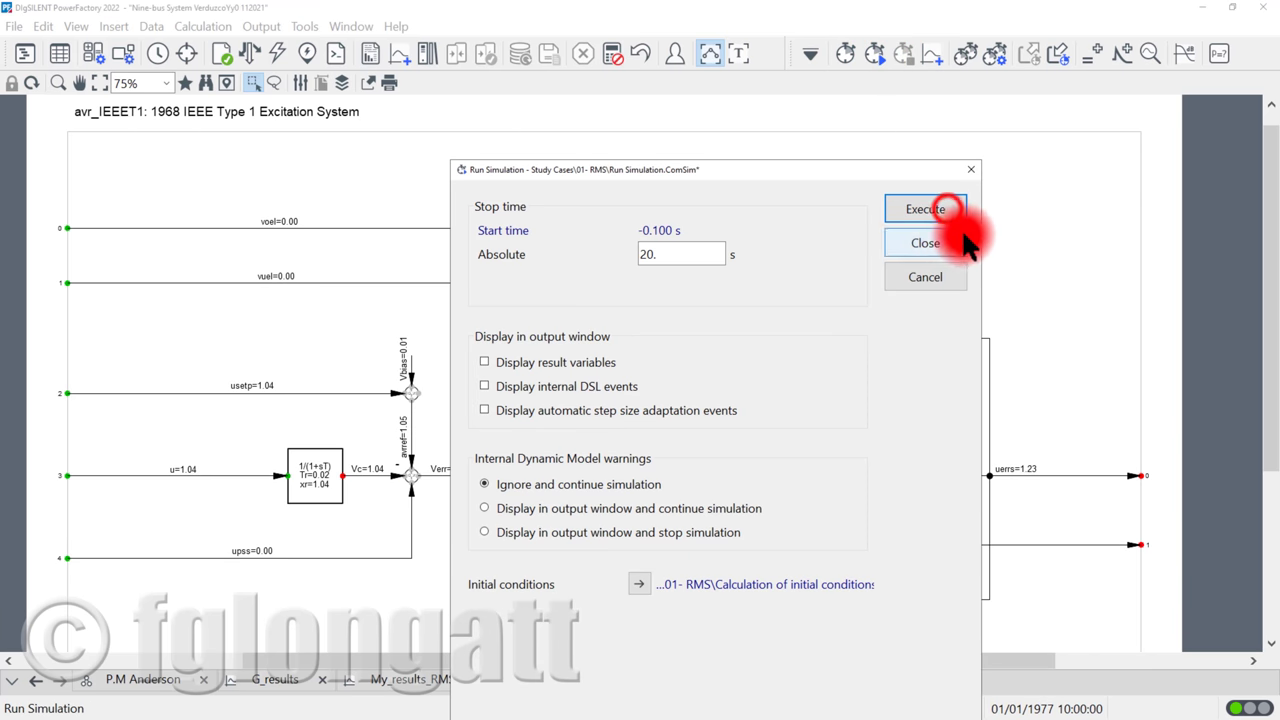
pyautogui.click(943, 207)
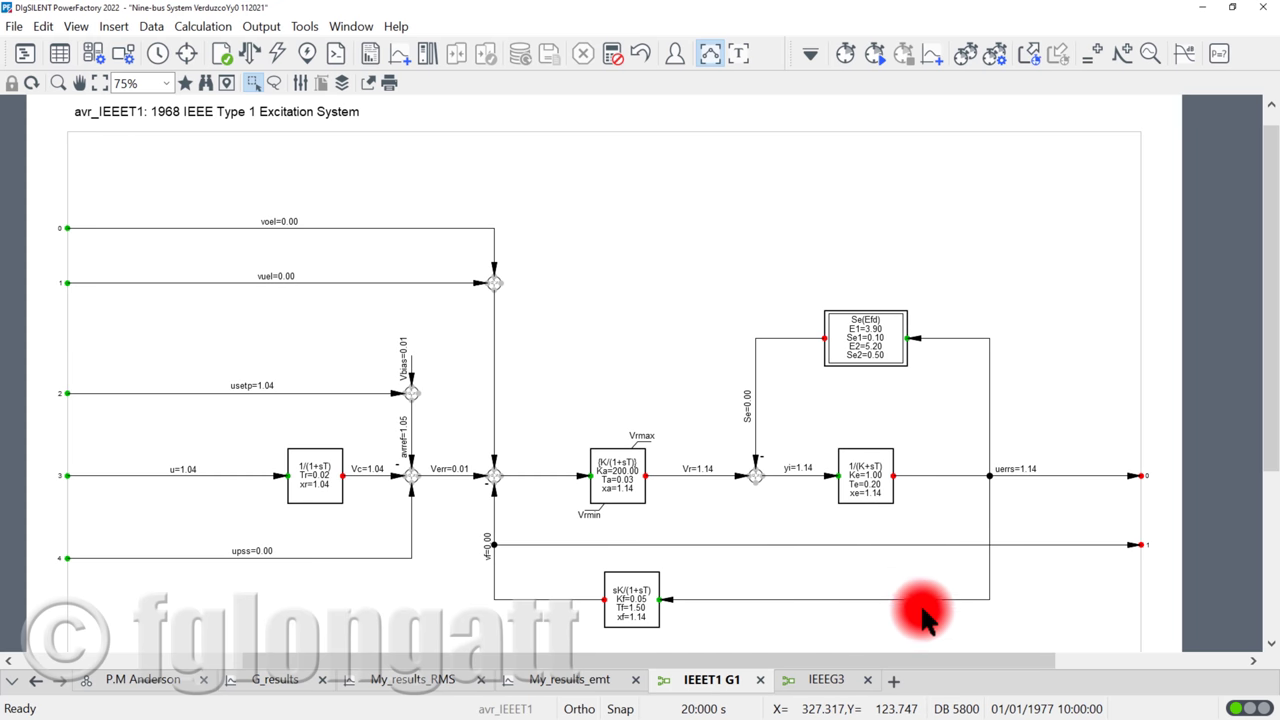
pyautogui.click(896, 681)
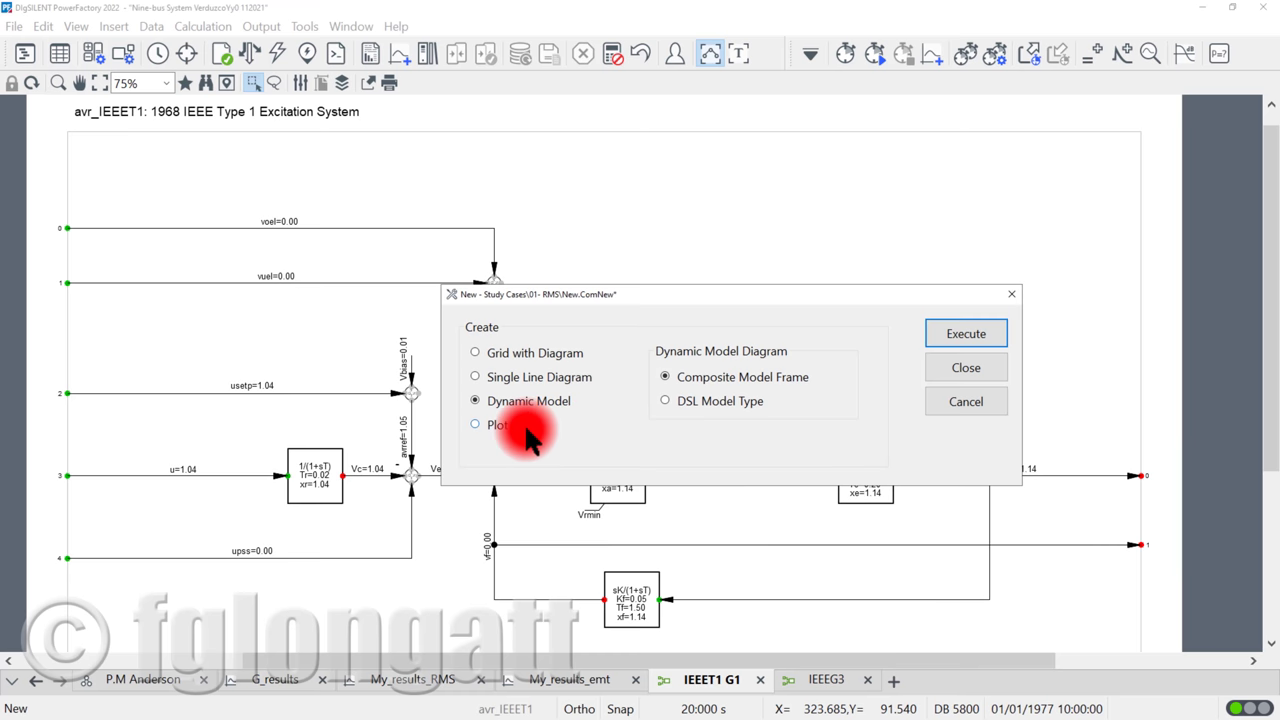
pyautogui.click(522, 428)
pyautogui.click(966, 334)
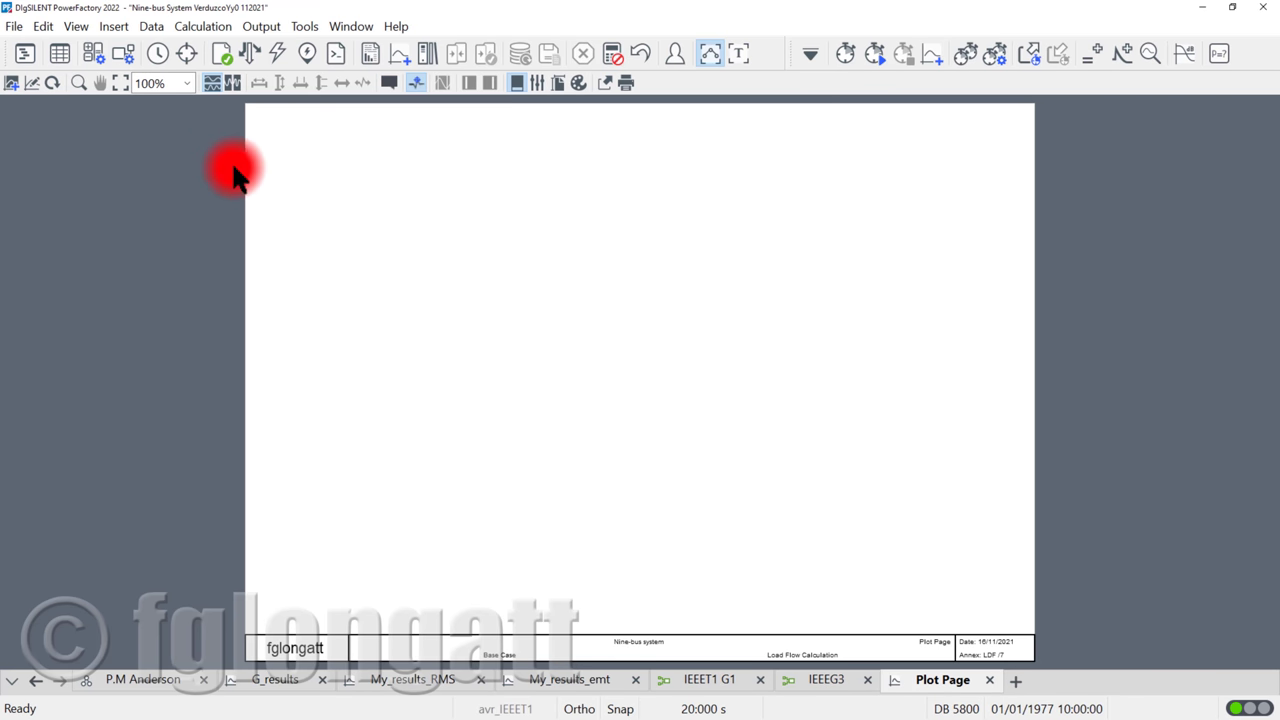
# Insert a curve plot of the Simulation RMS/EMT category on the new plot page
pyautogui.click(11, 83)
pyautogui.click(481, 248)
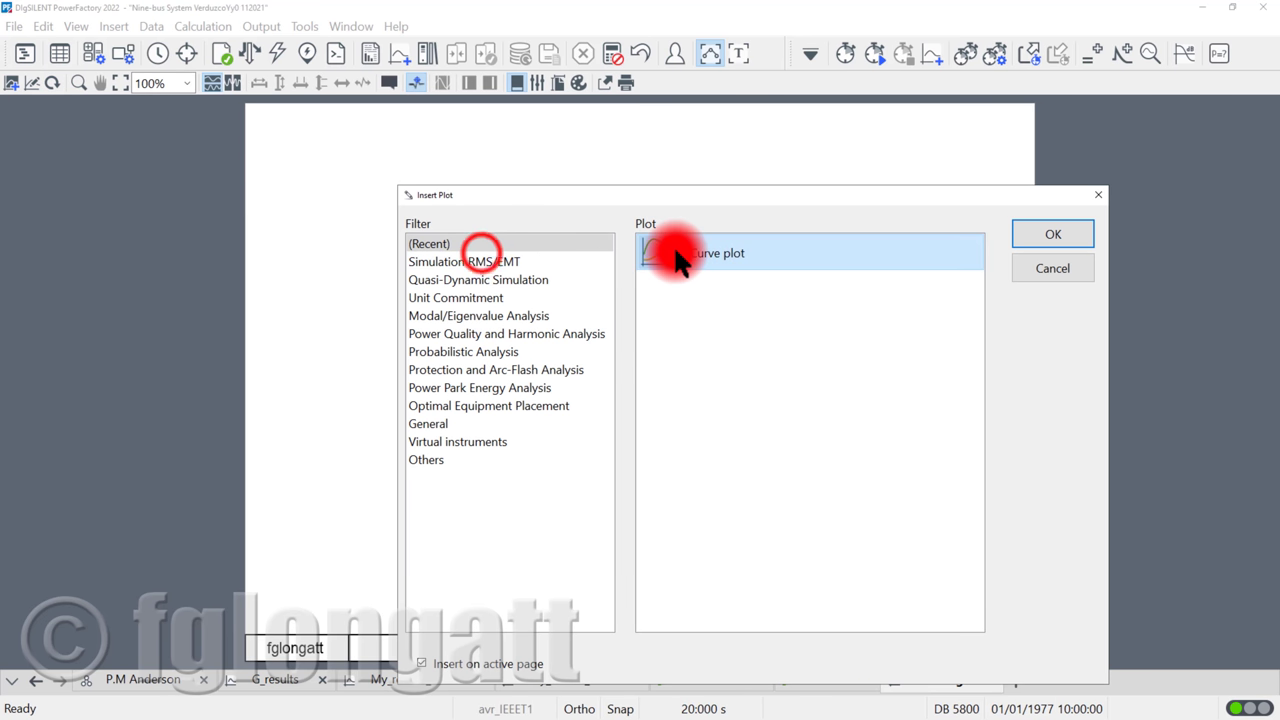
pyautogui.click(470, 261)
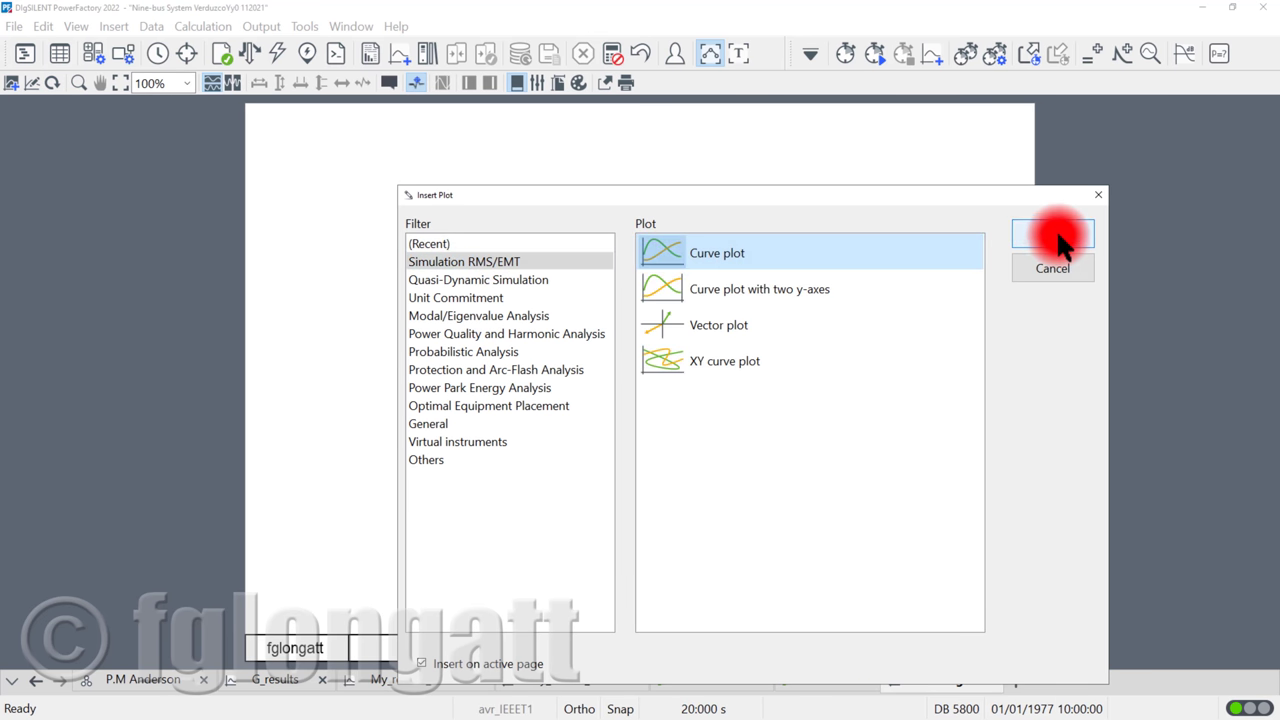
pyautogui.click(1055, 234)
# Assign IEEET1 G1 as the curve's element and c:Vr as its variable, and accept the data series
pyautogui.doubleClick(548, 392)
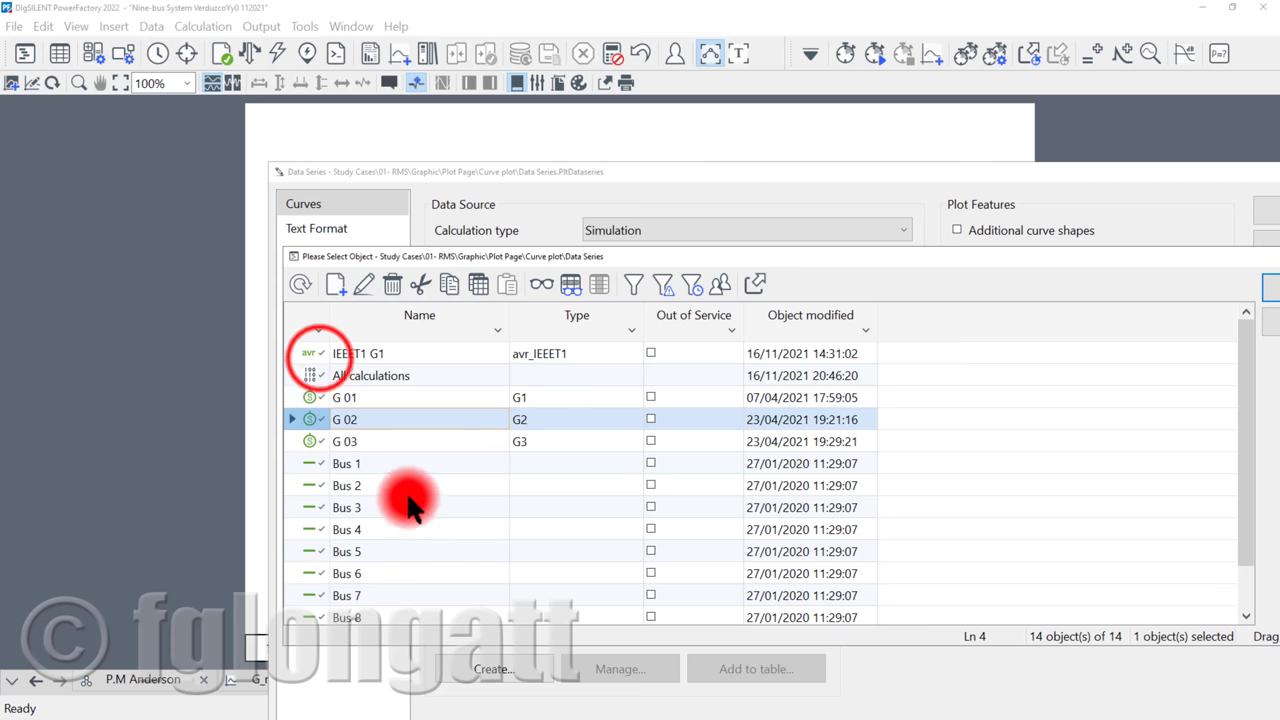
pyautogui.click(323, 358)
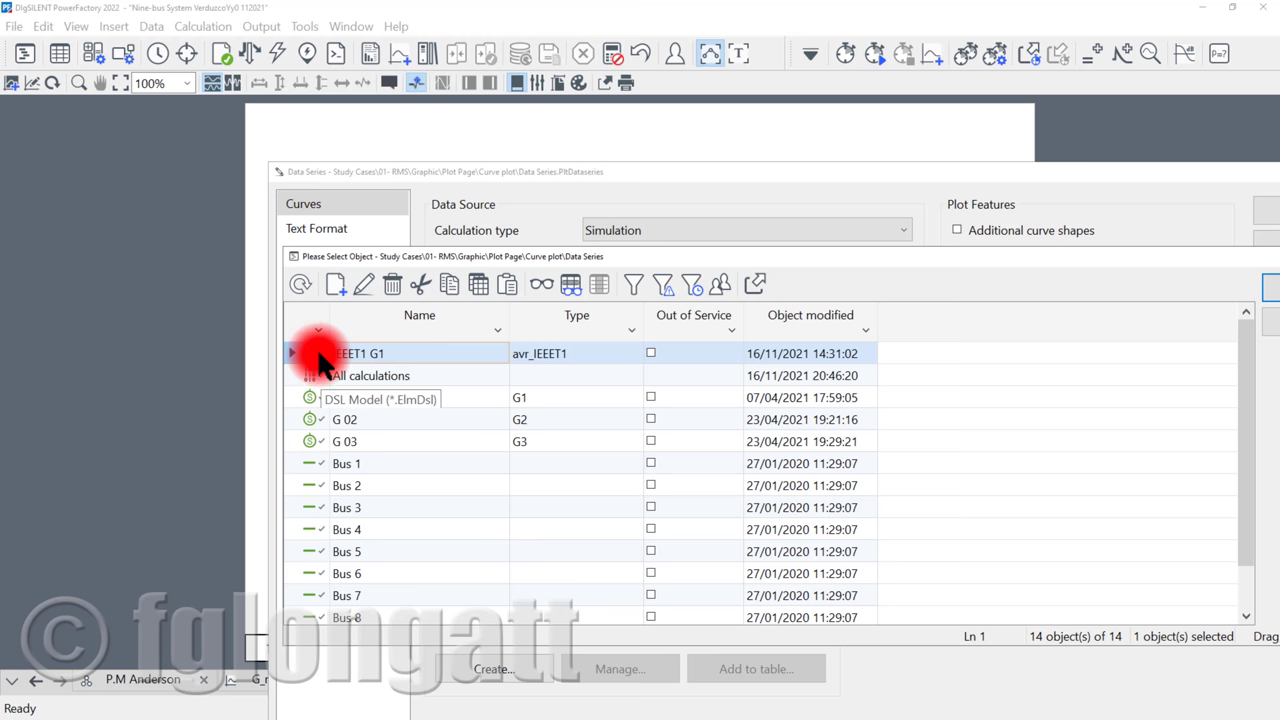
pyautogui.moveTo(762, 257); pyautogui.dragTo(478, 217)
pyautogui.click(997, 252)
pyautogui.doubleClick(660, 391)
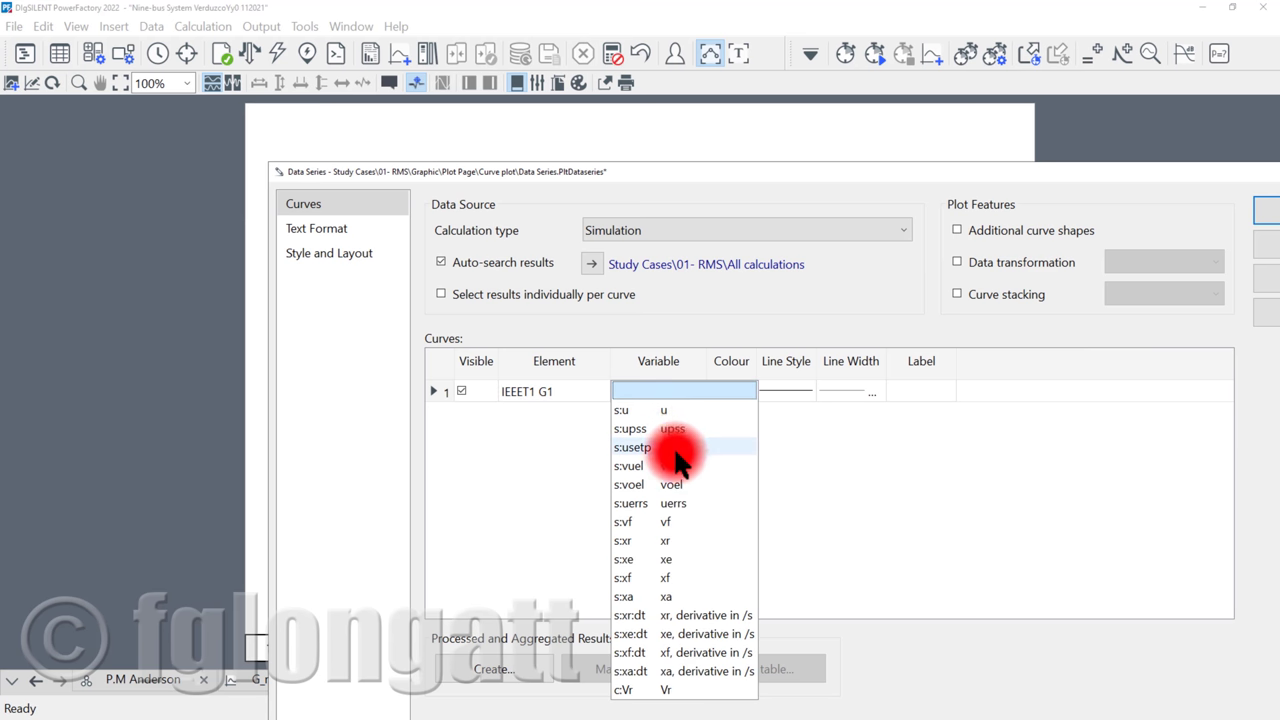
pyautogui.click(687, 692)
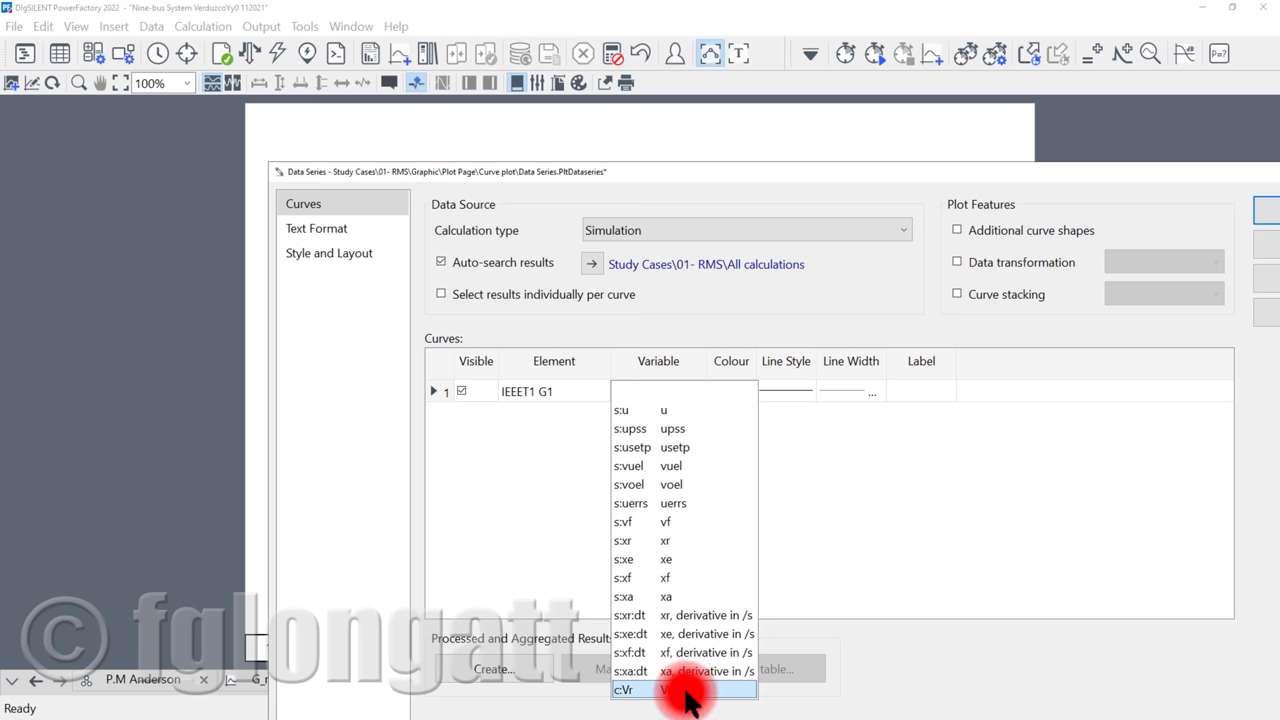
pyautogui.click(687, 692)
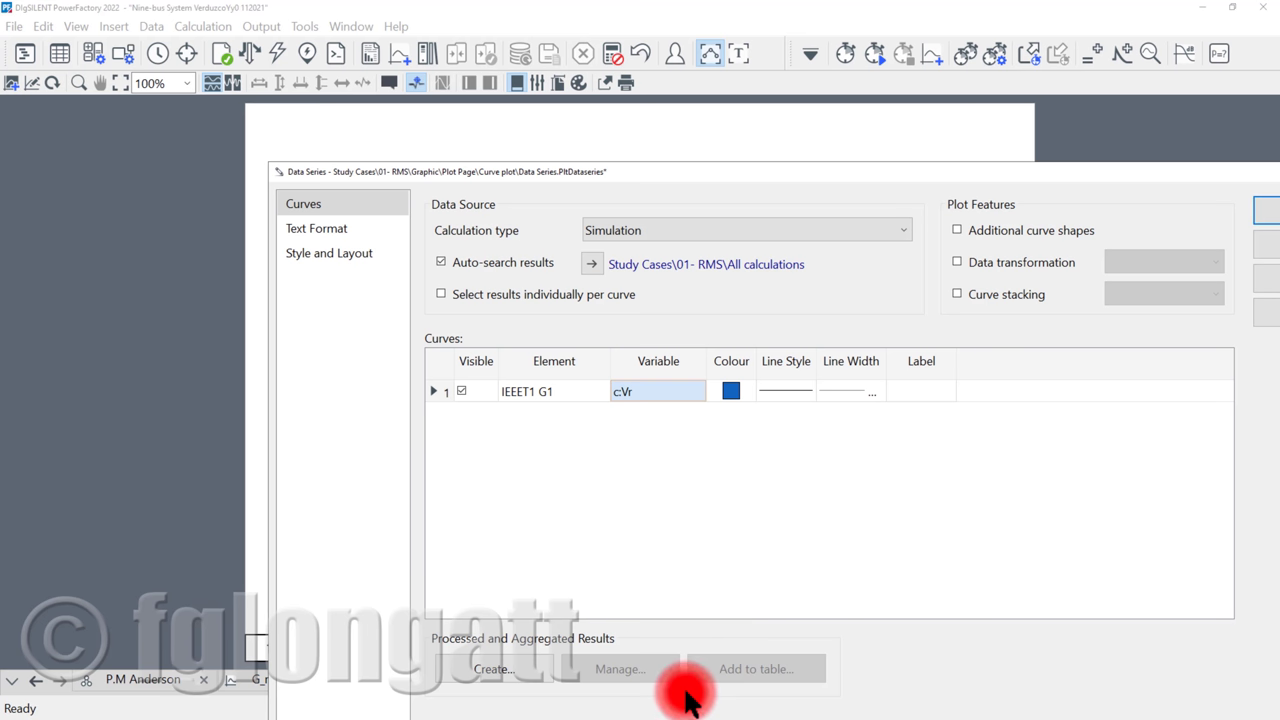
pyautogui.click(1266, 208)
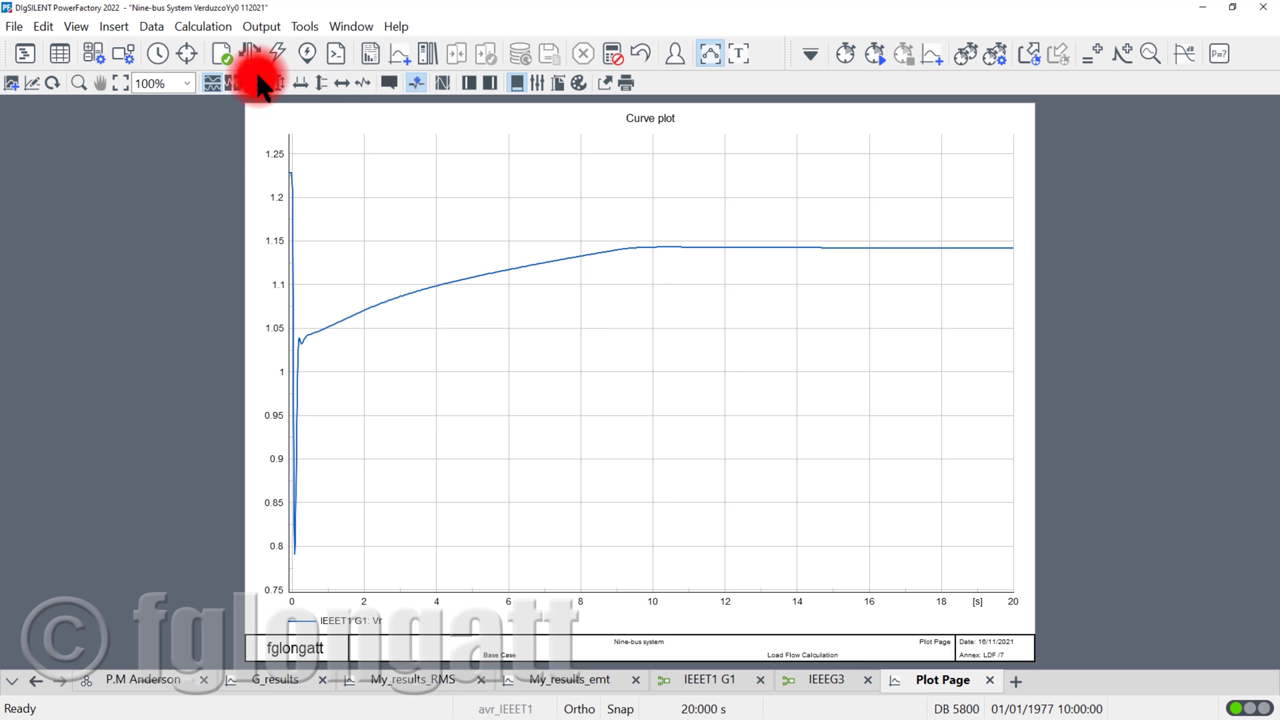